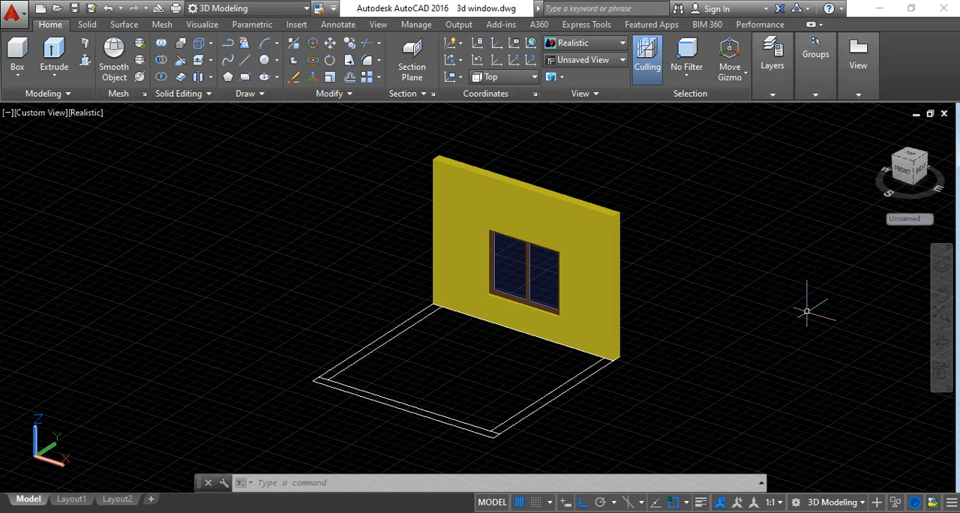
Add a linear dimension across the room plan between the inner faces of the two side walls.
middle_click_drag(806, 311, 762, 327)
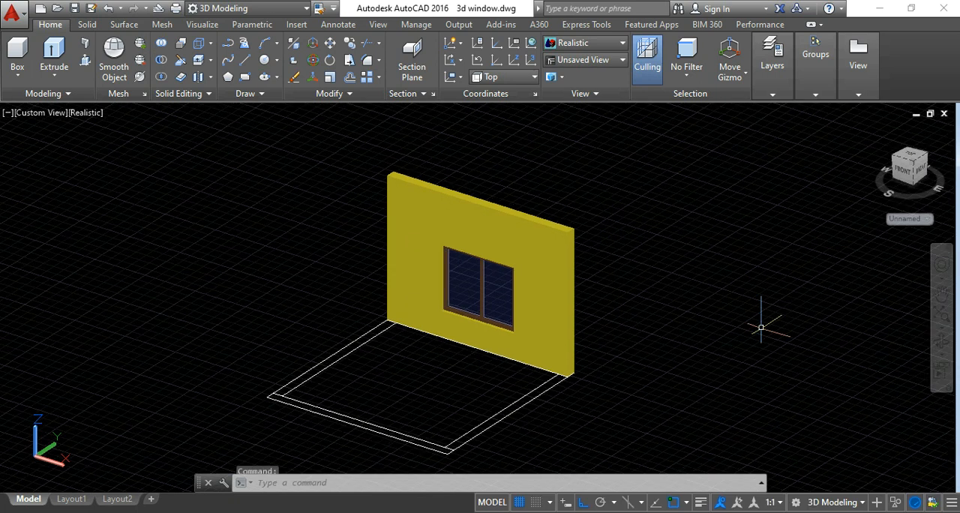
key("Escape")
key("Escape")
key("Escape")
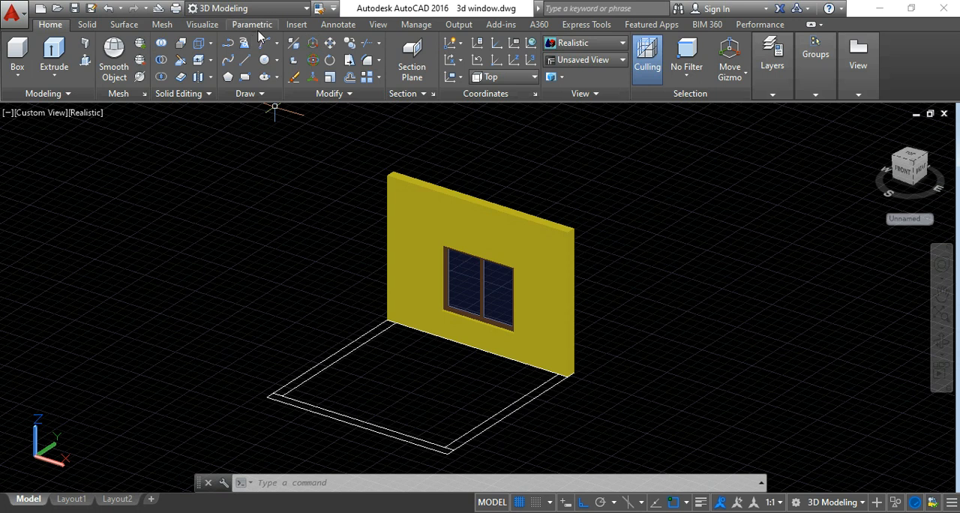
left_click(324, 25)
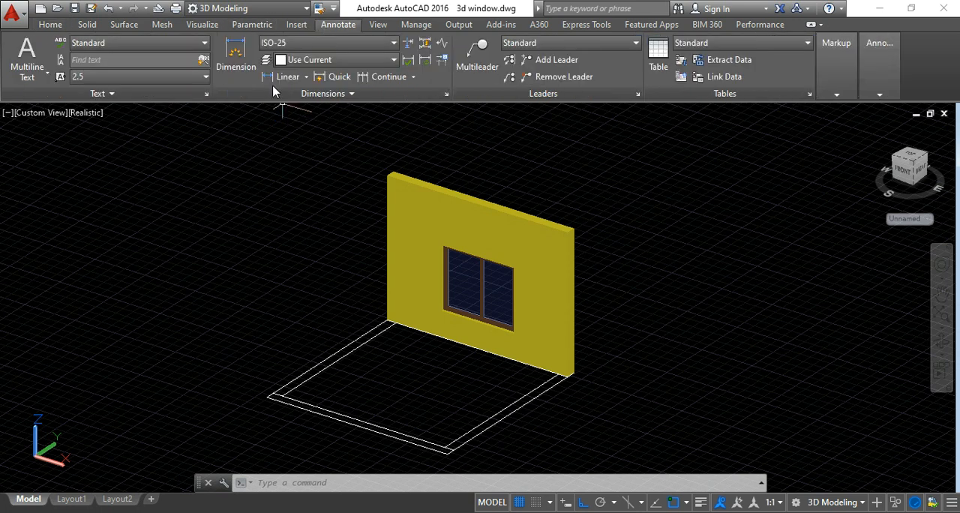
scroll(407, 353, "up", 3)
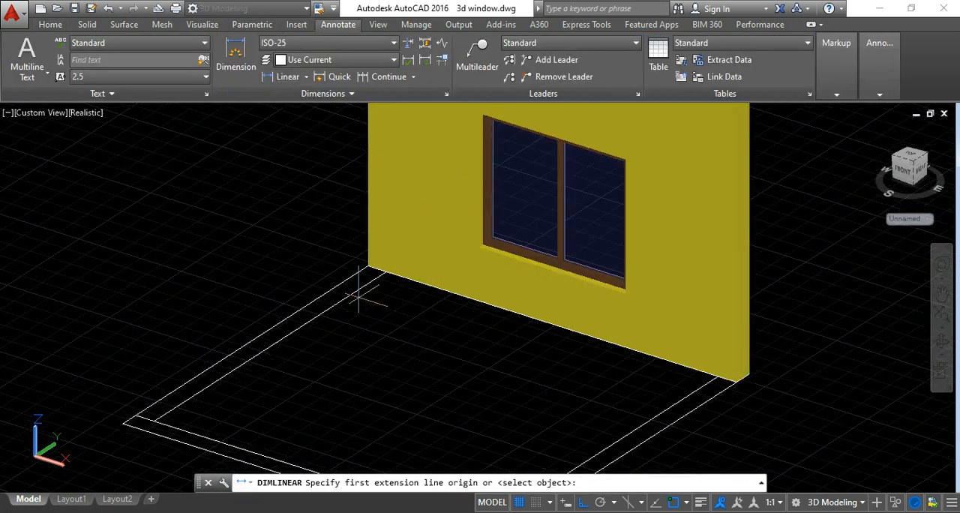
left_click(367, 269)
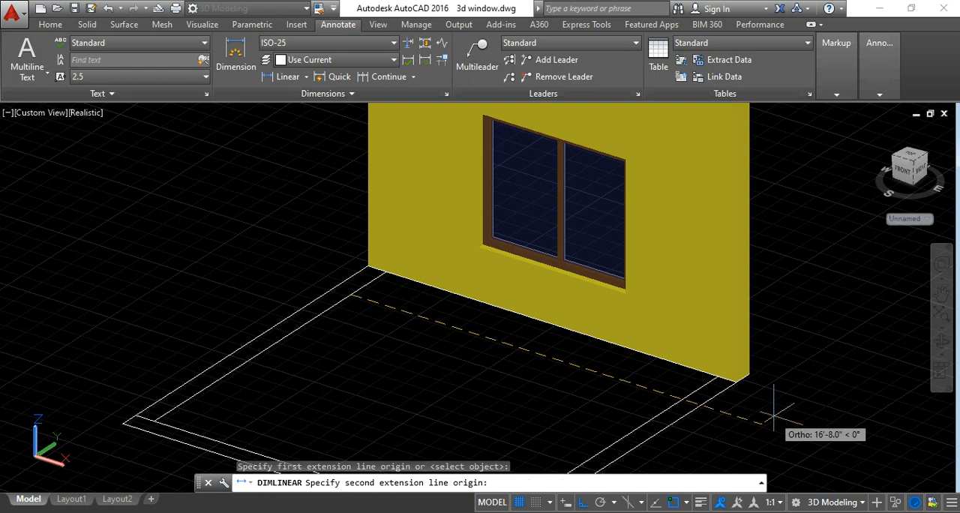
left_click(682, 401)
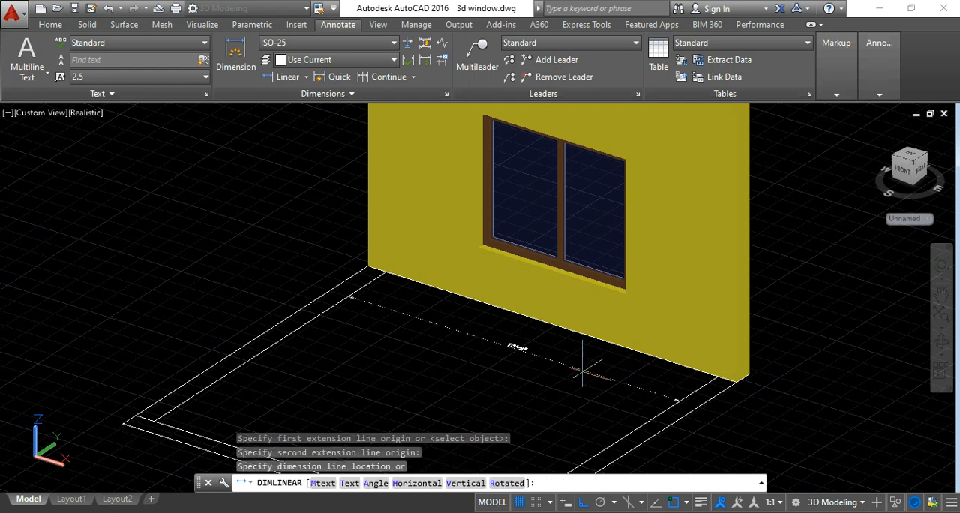
left_click(494, 360)
scroll(496, 357, "up", 5)
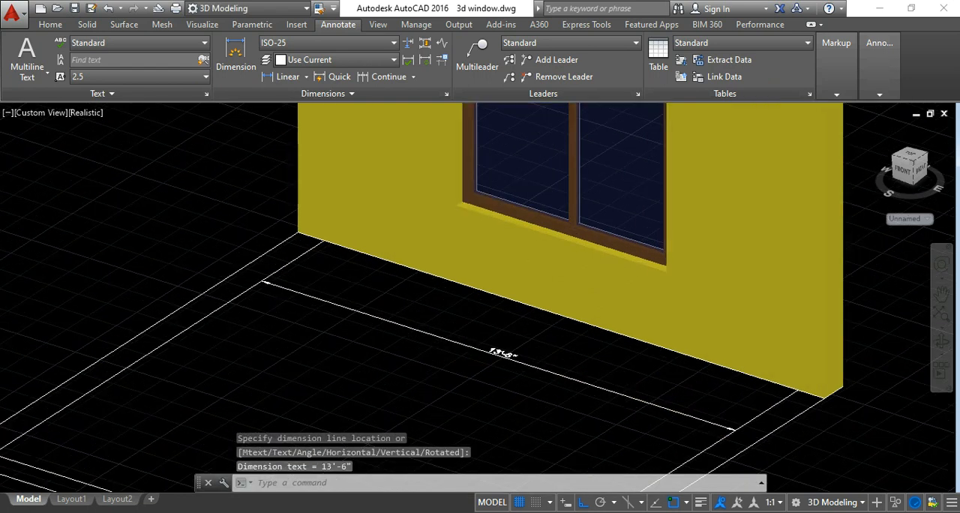
Add a second linear dimension across the room plan between the outer faces of the two side walls.
scroll(514, 344, "down", 5)
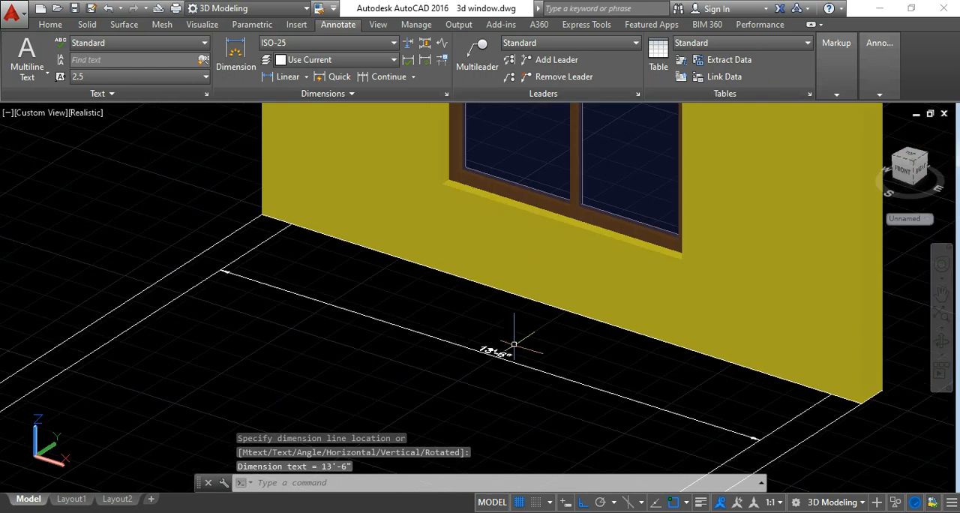
left_click(285, 77)
left_click(287, 308)
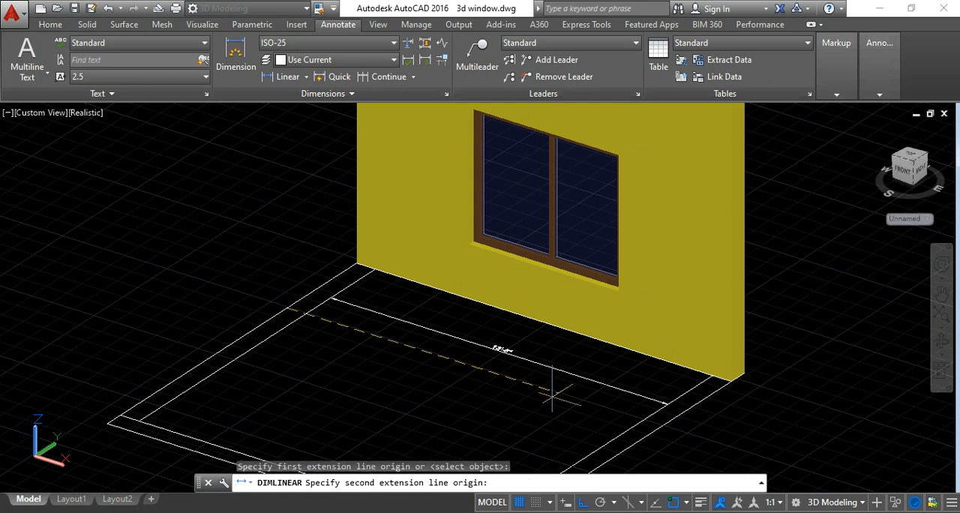
left_click(661, 426)
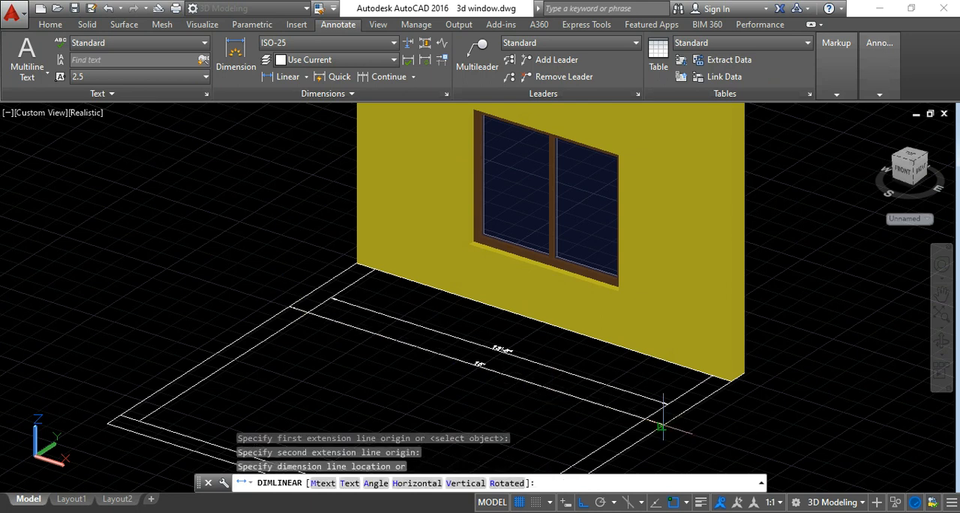
left_click(595, 405)
scroll(495, 367, "up", 4)
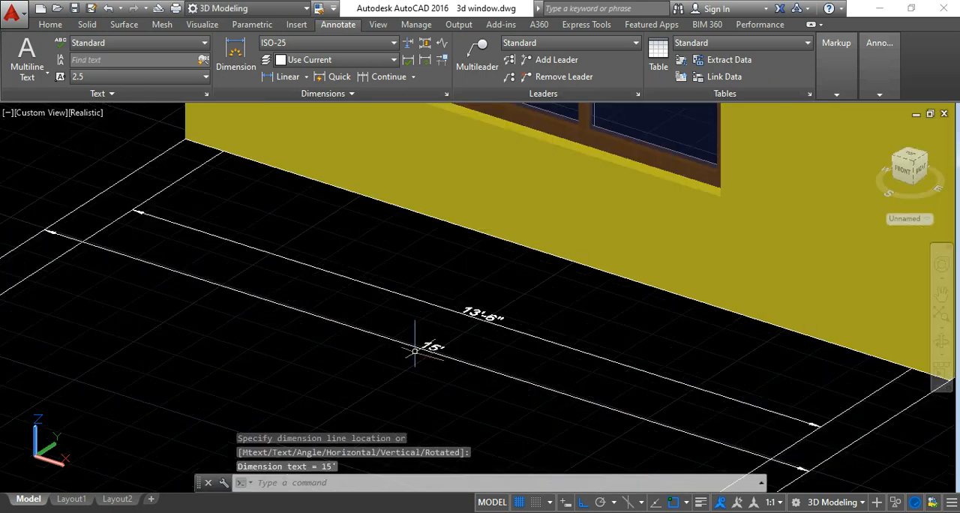
Dimension the room's outer depth along the east side wall, placing the dimension line outside the plan.
scroll(424, 342, "down", 5)
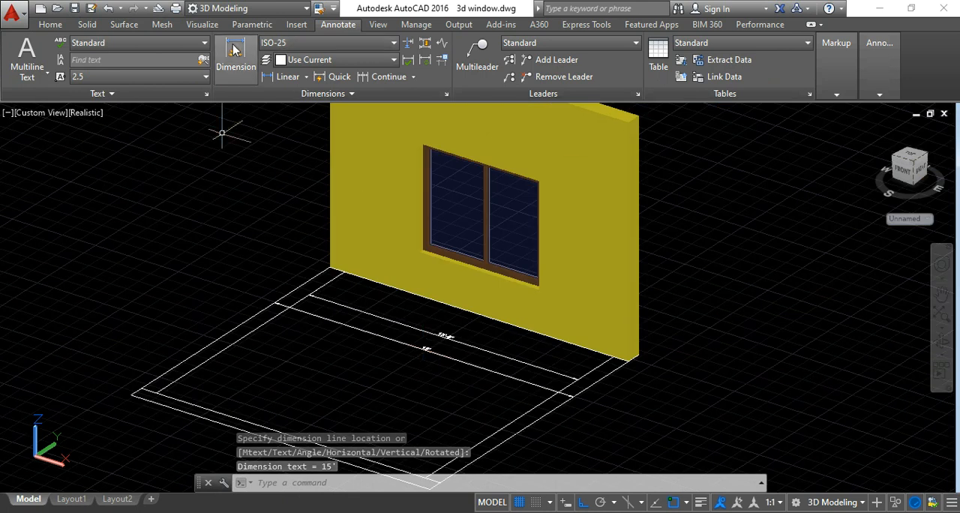
left_click(288, 77)
scroll(638, 266, "down", 3)
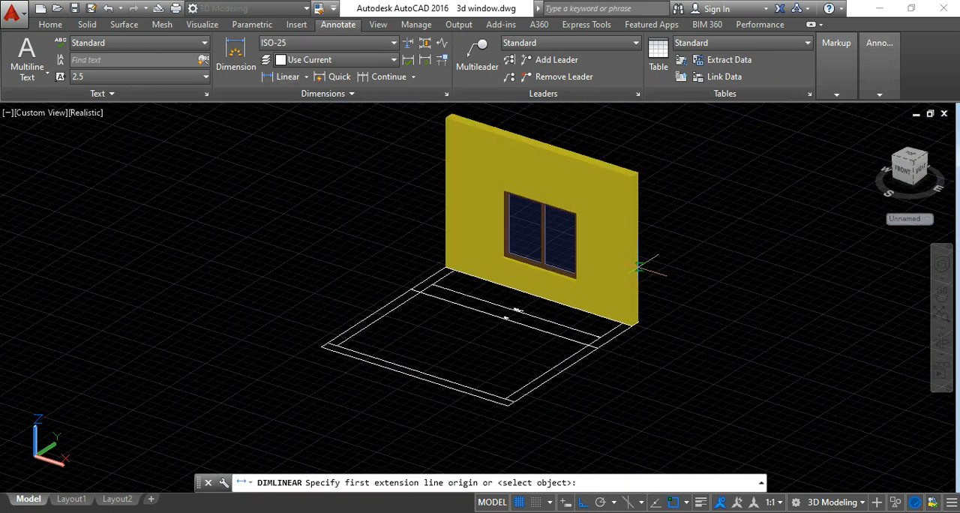
left_click(637, 324)
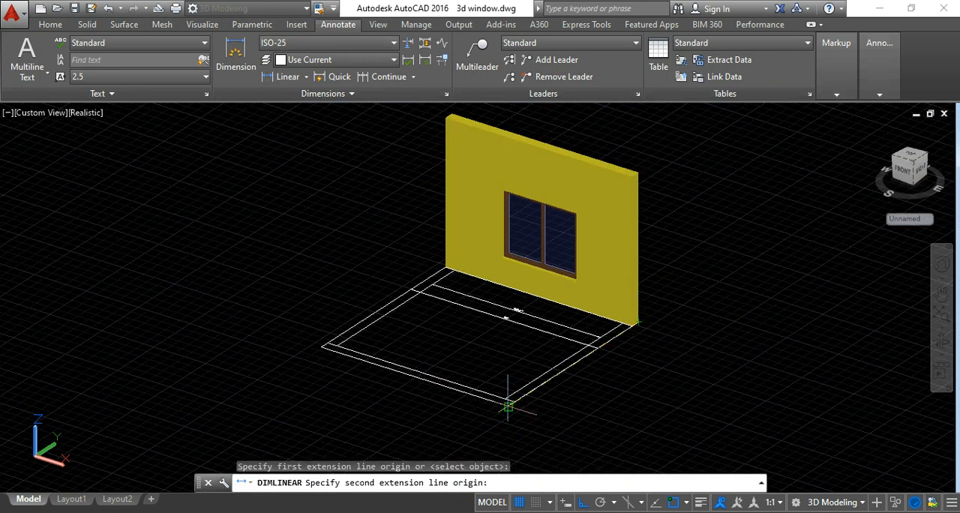
left_click(508, 406)
left_click(611, 380)
scroll(620, 375, "up", 5)
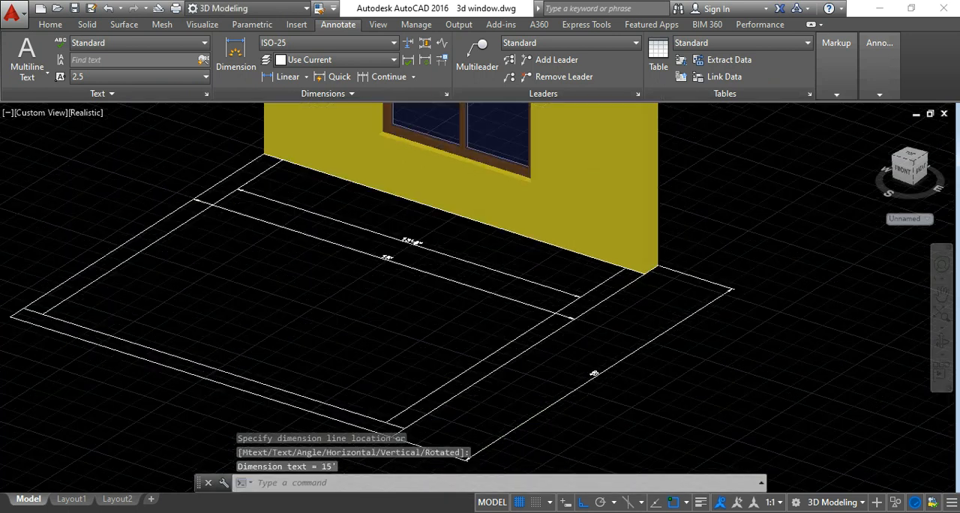
Erase the depth dimension outside the east side wall.
left_click(581, 378)
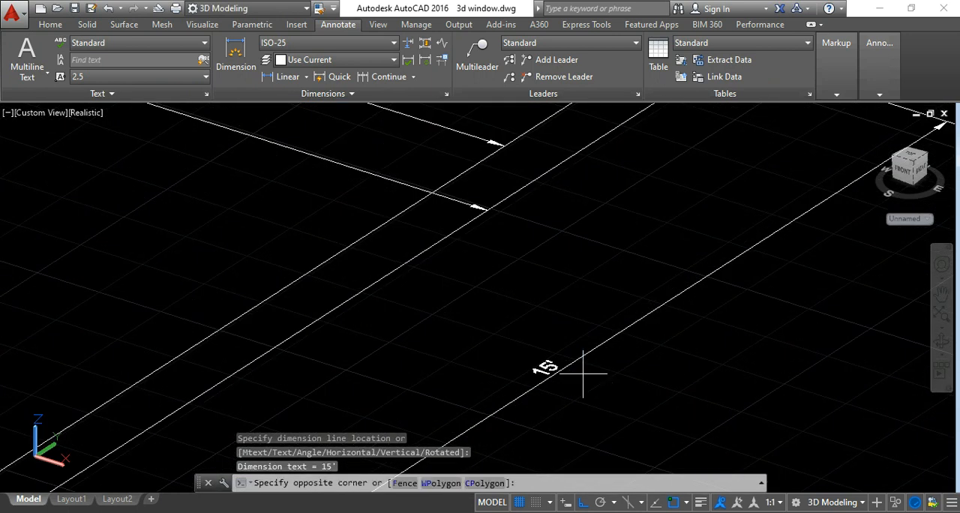
left_click(556, 341)
scroll(543, 285, "down", 5)
key("Delete")
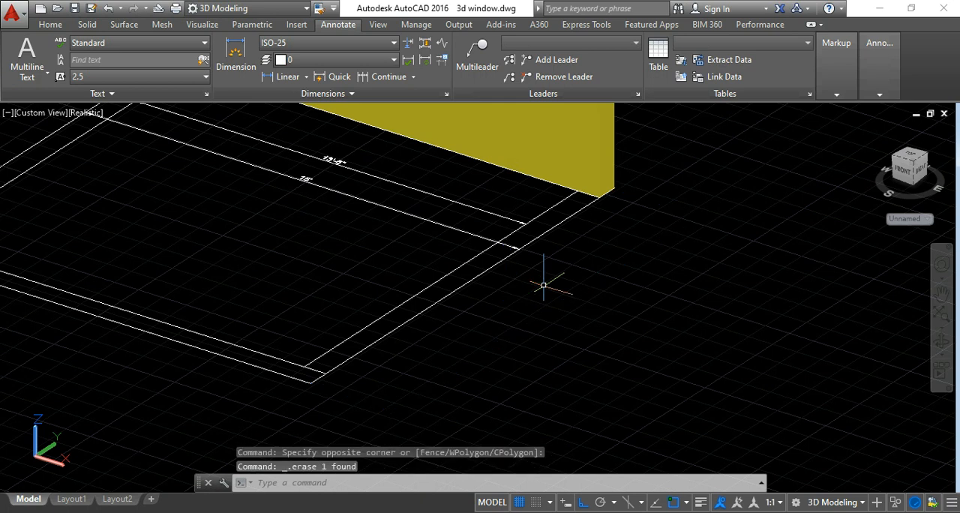
Erase the inner and outer width dimensions from the room plan.
scroll(460, 277, "down", 3)
middle_click_drag(459, 277, 517, 312)
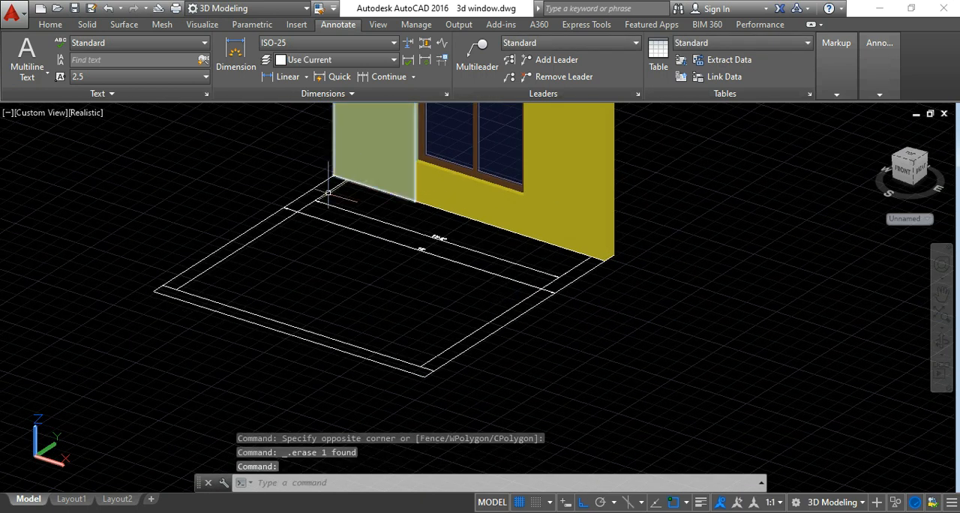
scroll(447, 241, "up", 3)
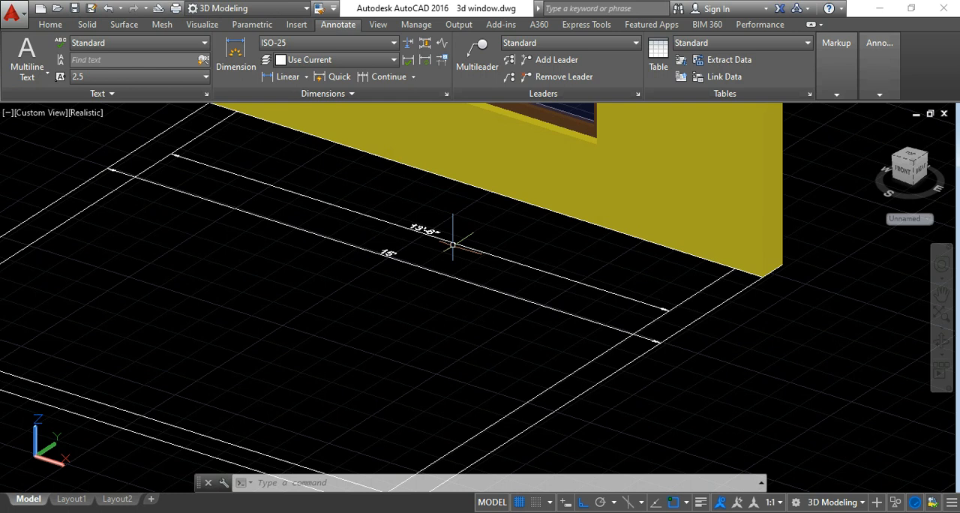
scroll(452, 244, "down", 2)
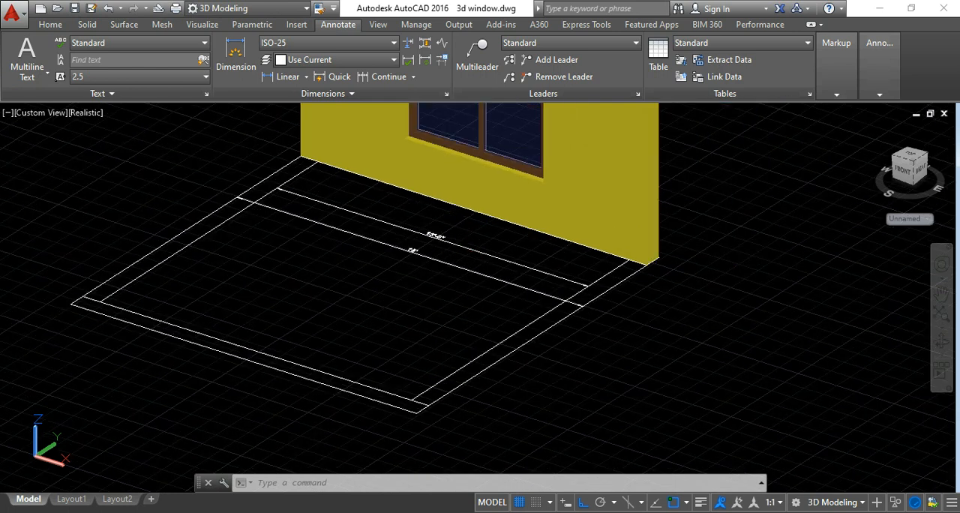
middle_click_drag(538, 246, 509, 352)
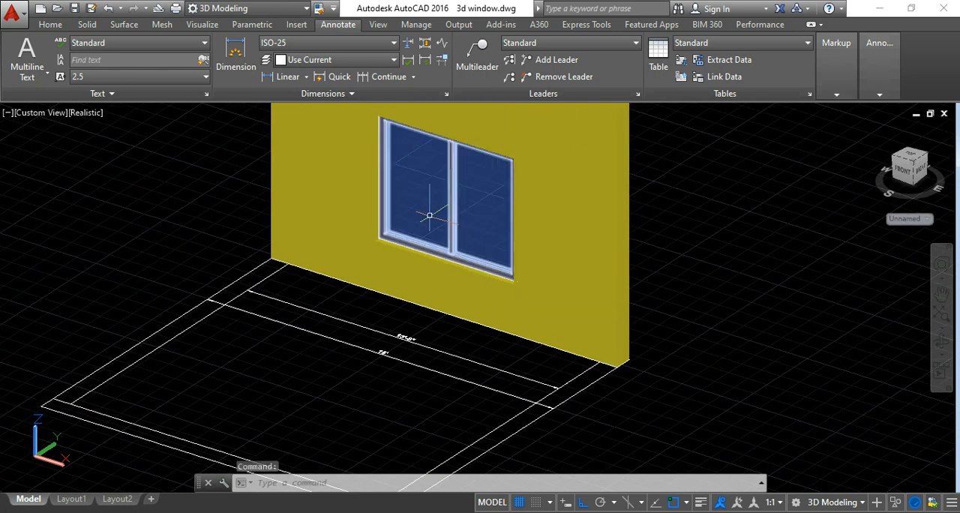
key("Escape")
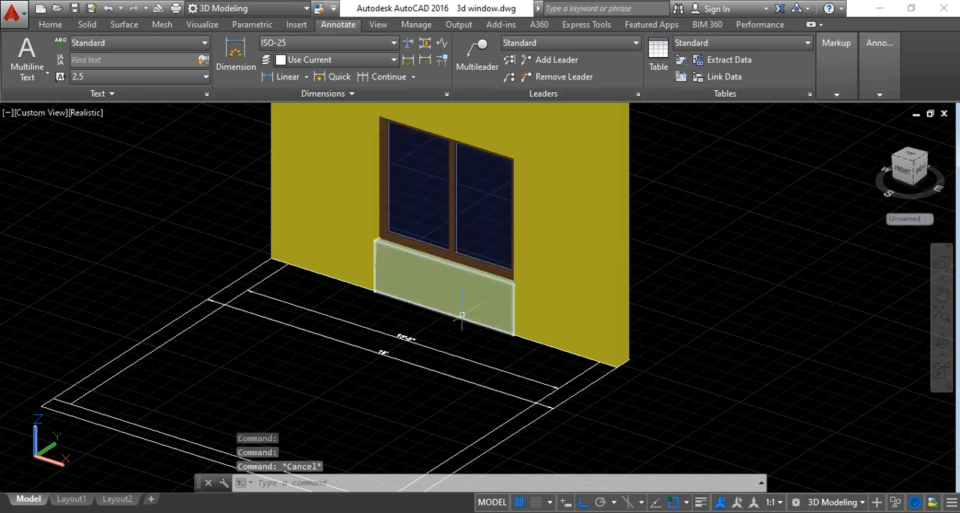
left_click(425, 323)
left_click(394, 399)
key("Delete")
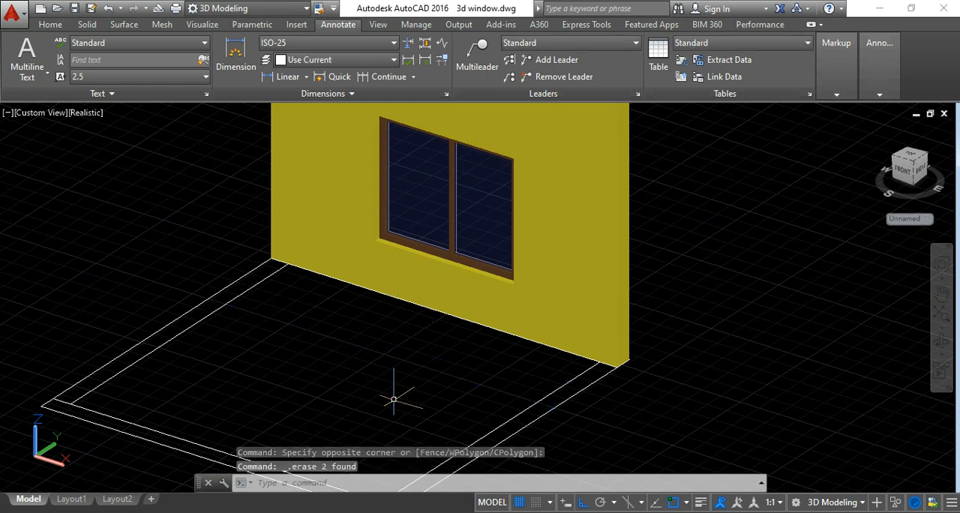
Switch the viewport to the top view of the room model.
scroll(394, 399, "down", 3)
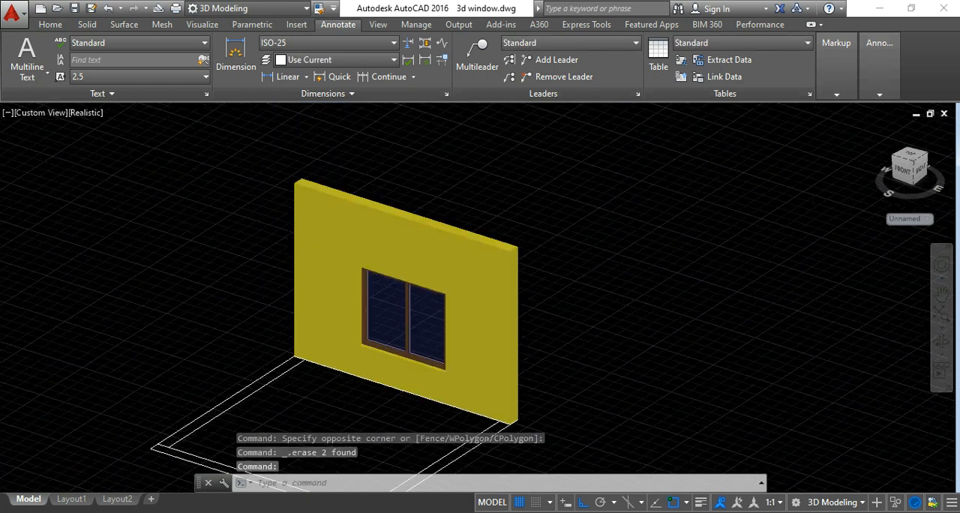
scroll(383, 424, "down", 2)
middle_click_drag(549, 364, 493, 326)
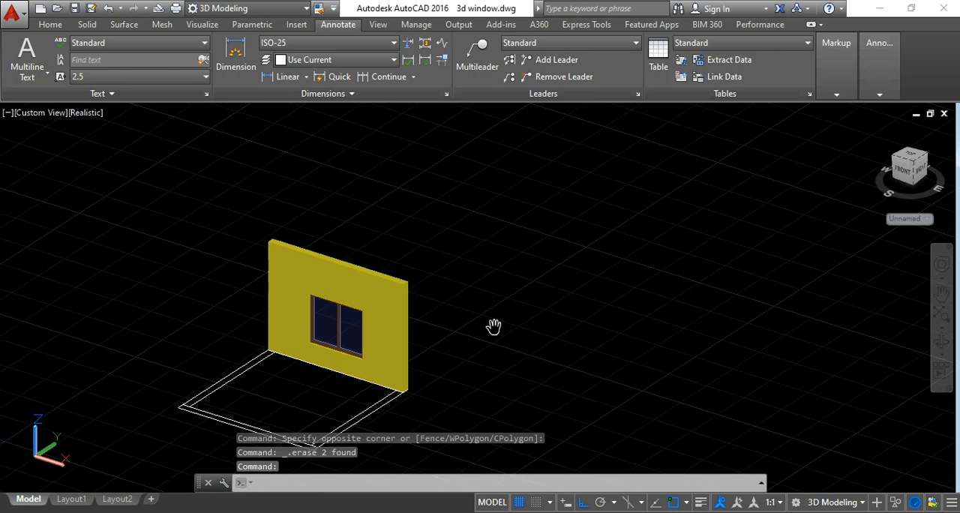
left_click(51, 25)
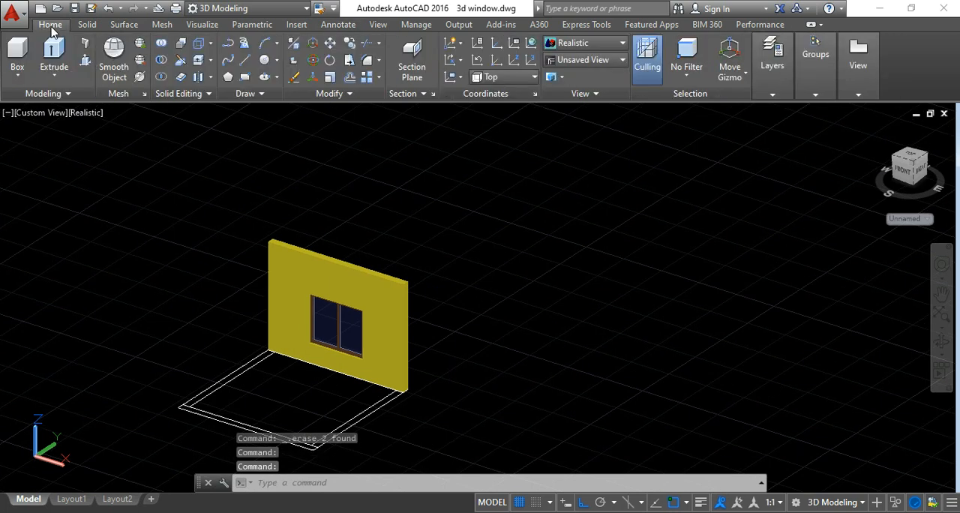
left_click(247, 68)
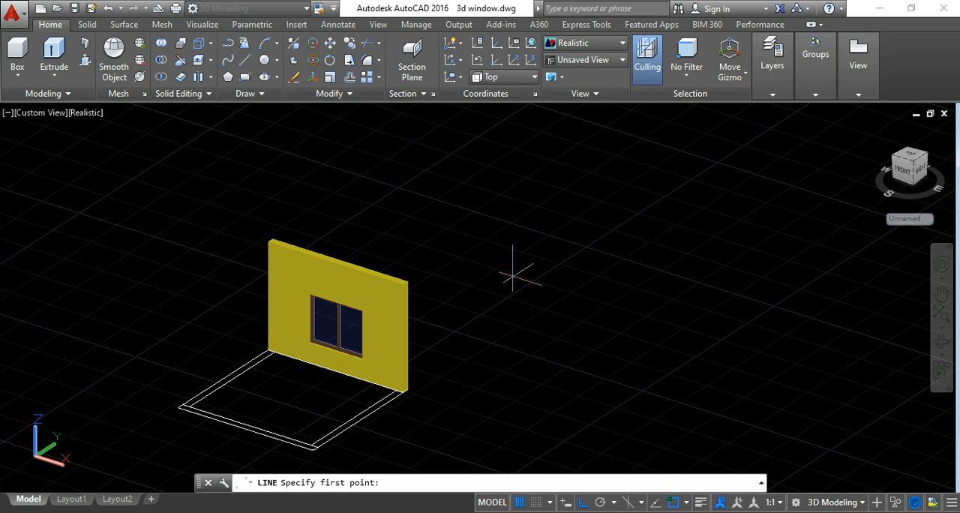
key("Escape")
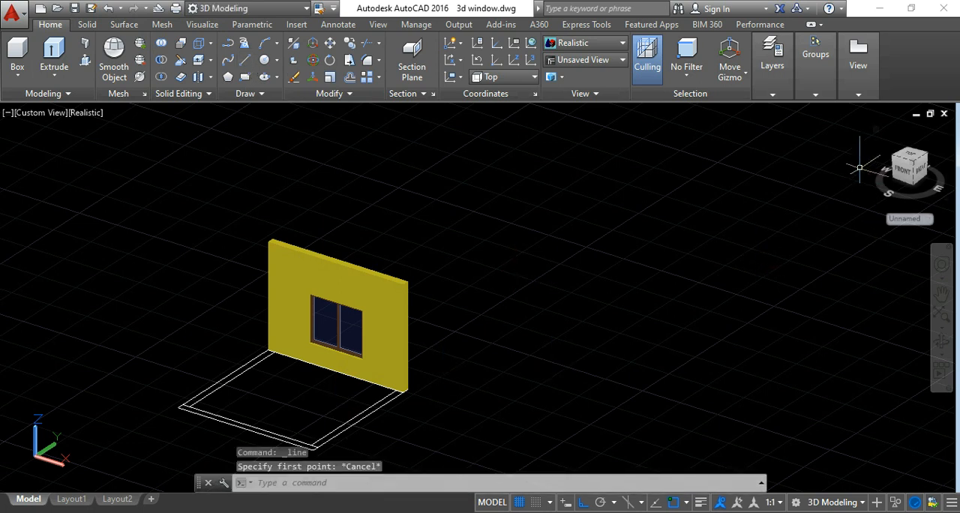
left_click(911, 159)
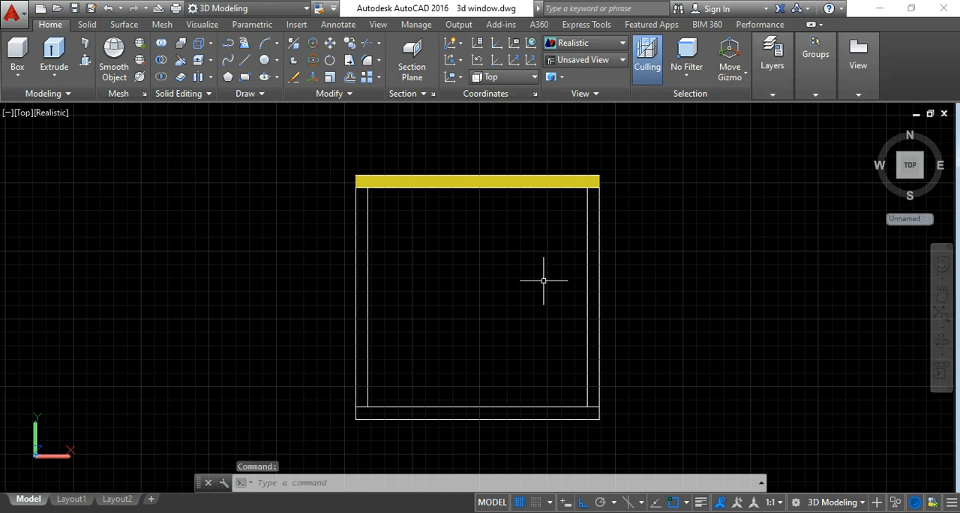
Draw a 13'6" horizontal line in the empty area east of the room plan.
middle_click_drag(628, 318, 434, 292)
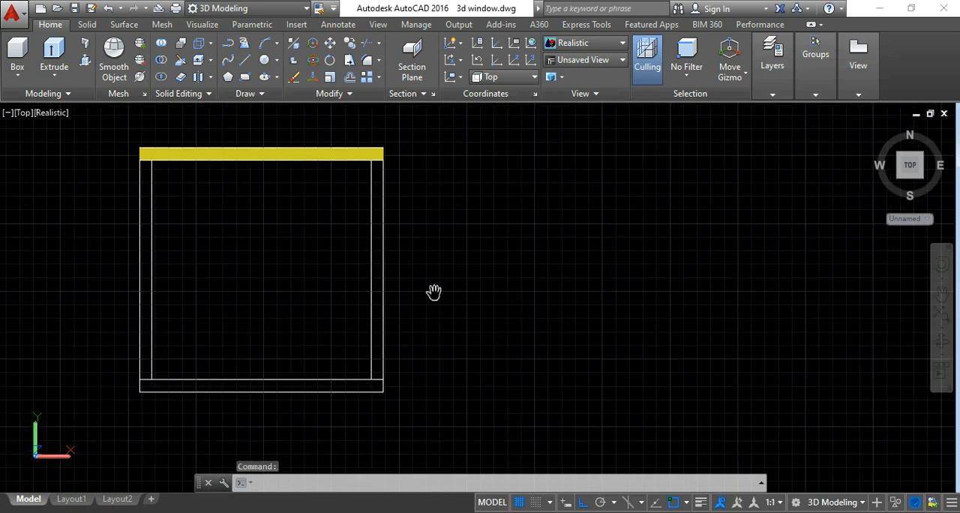
scroll(434, 292, "up", 2)
key("Escape")
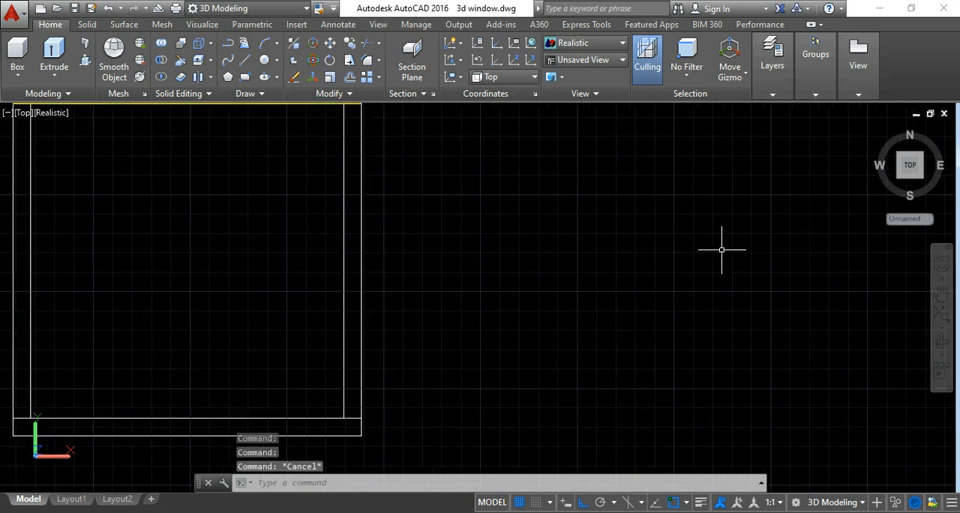
key("Escape")
scroll(698, 284, "down", 3)
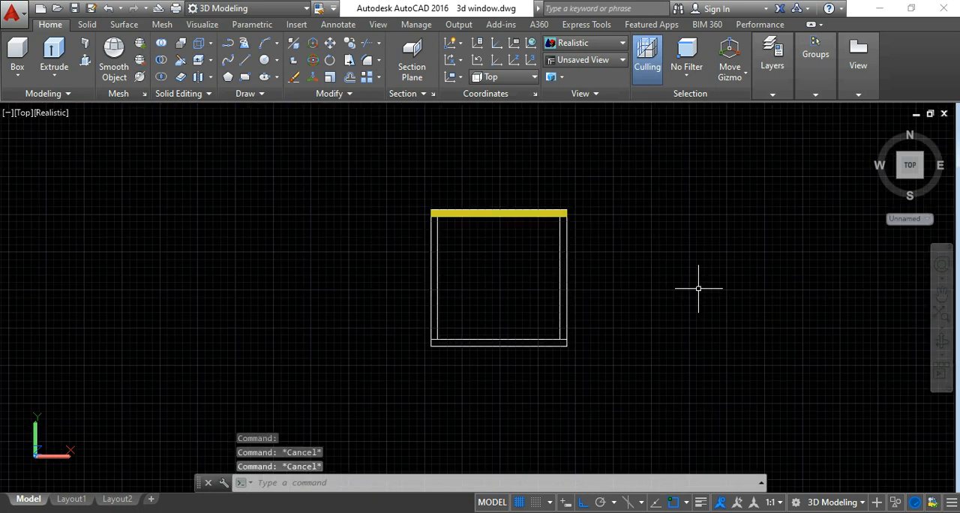
middle_click_drag(696, 281, 467, 280)
scroll(469, 281, "up", 3)
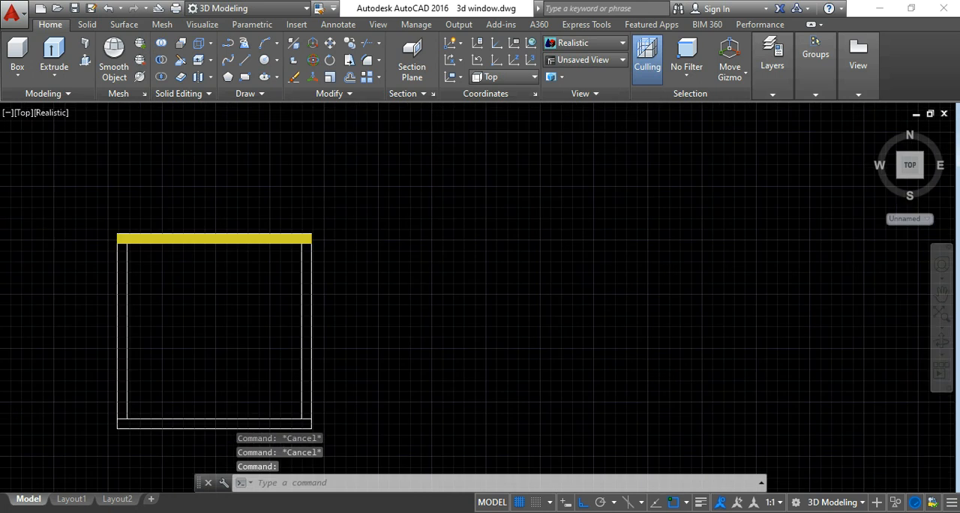
left_click(246, 65)
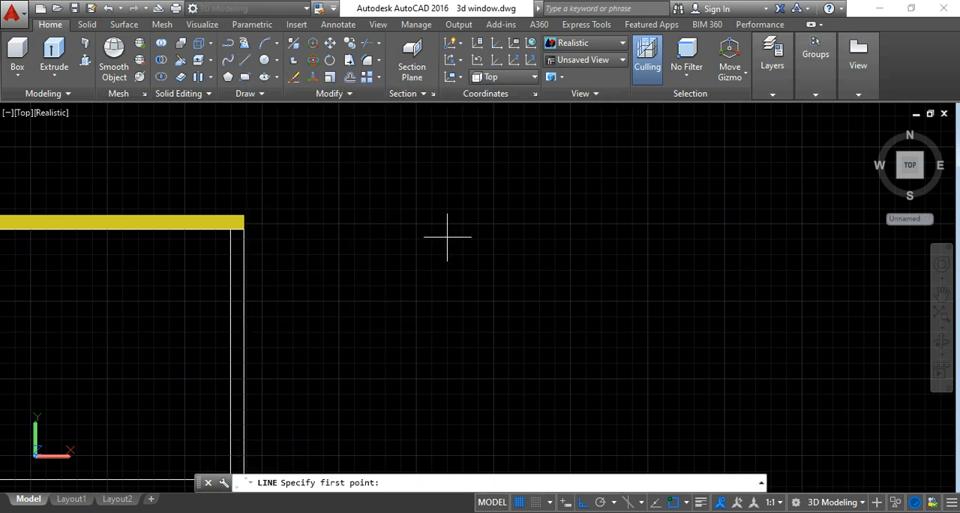
left_click(447, 236)
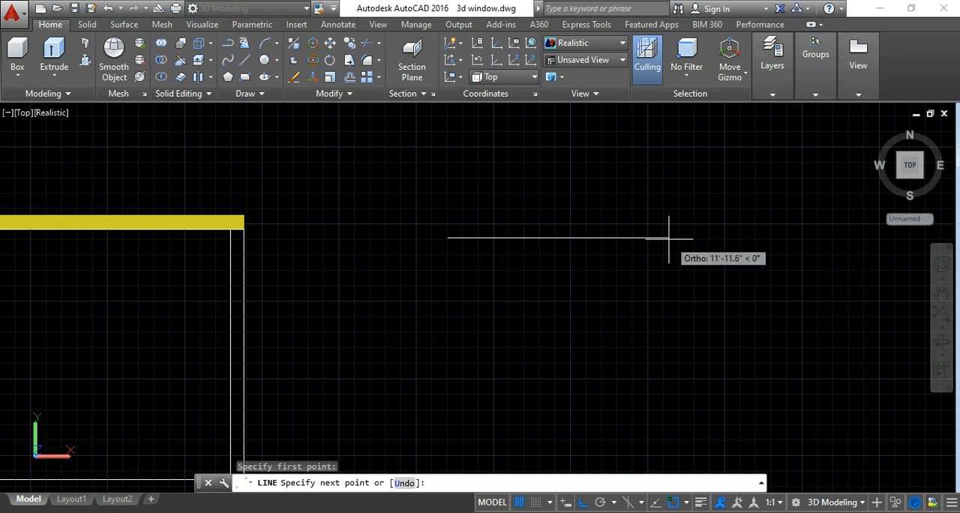
type("13'6\"")
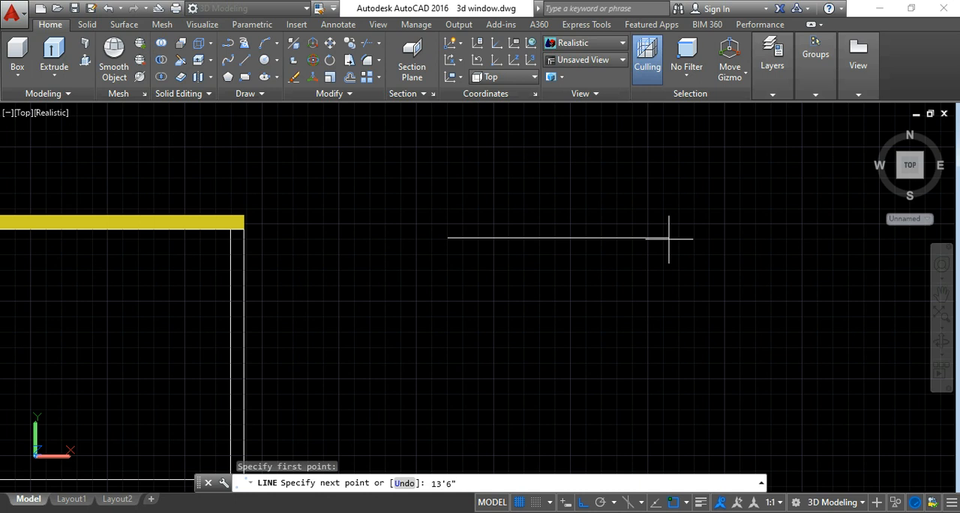
key("Return")
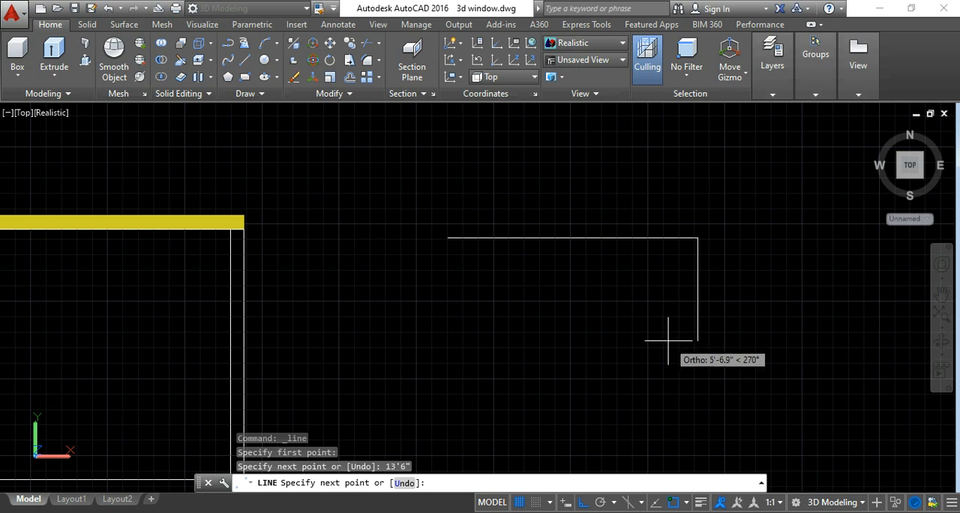
Continue the line 13'6" straight down from the east end of the horizontal segment.
type("1")
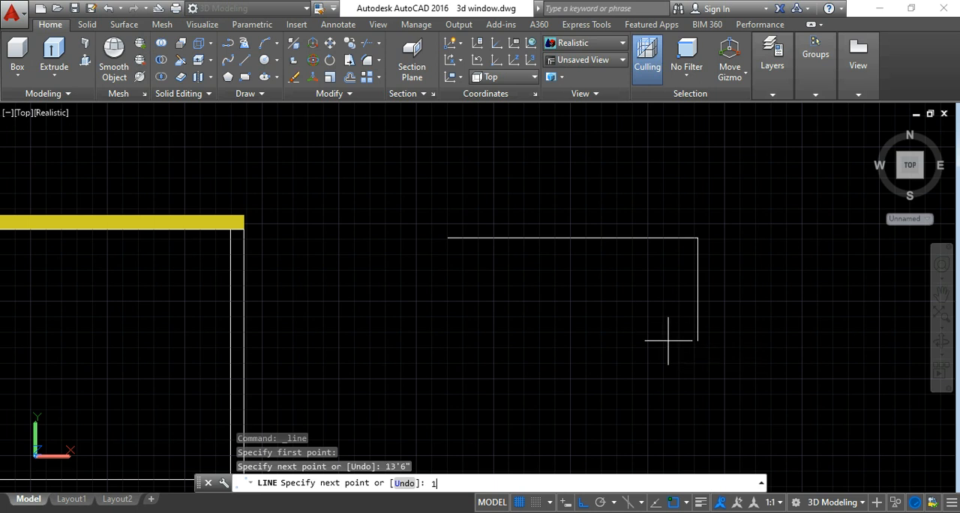
type("3'6\"")
key("Return")
scroll(669, 340, "down", 3)
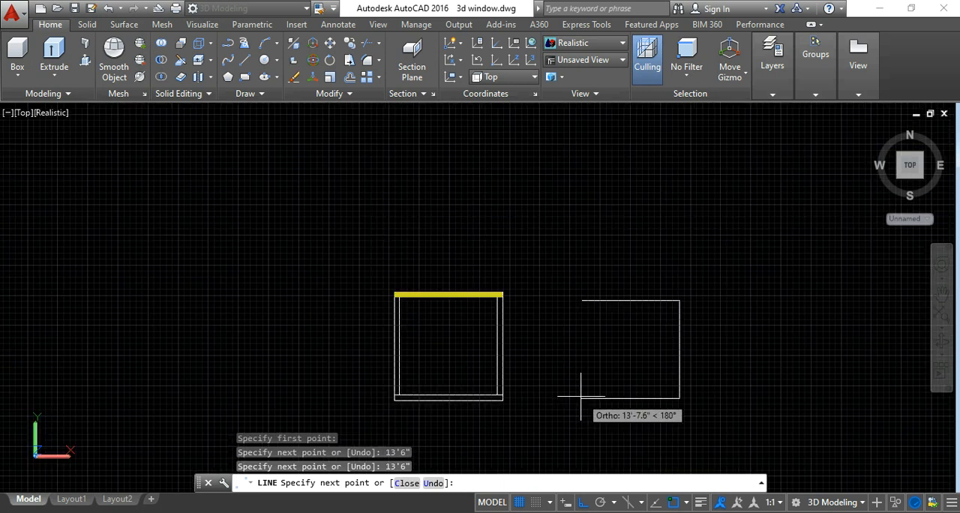
key("Escape")
Erase the vertical and horizontal lines drawn east of the room plan.
scroll(712, 337, "up", 2)
left_click(709, 336)
left_click(627, 336)
key("Delete")
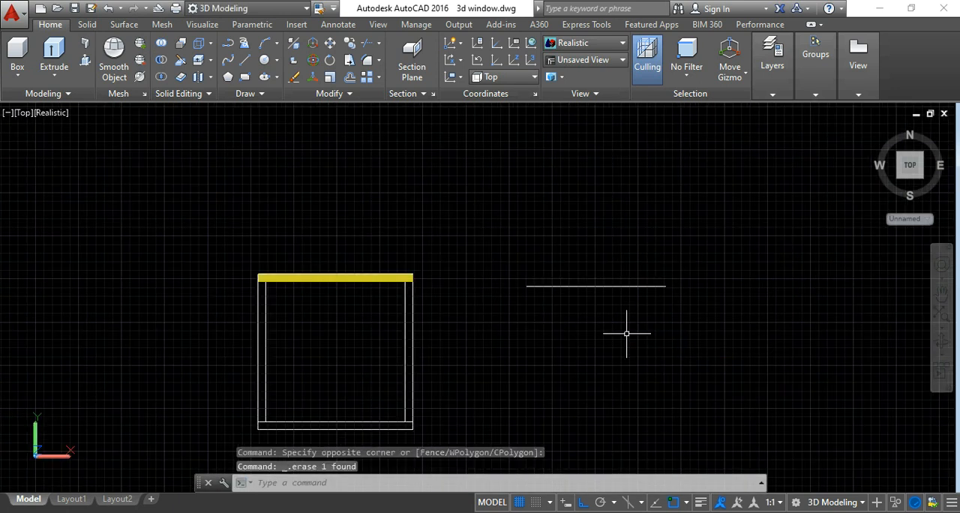
left_click(245, 60)
key("Escape")
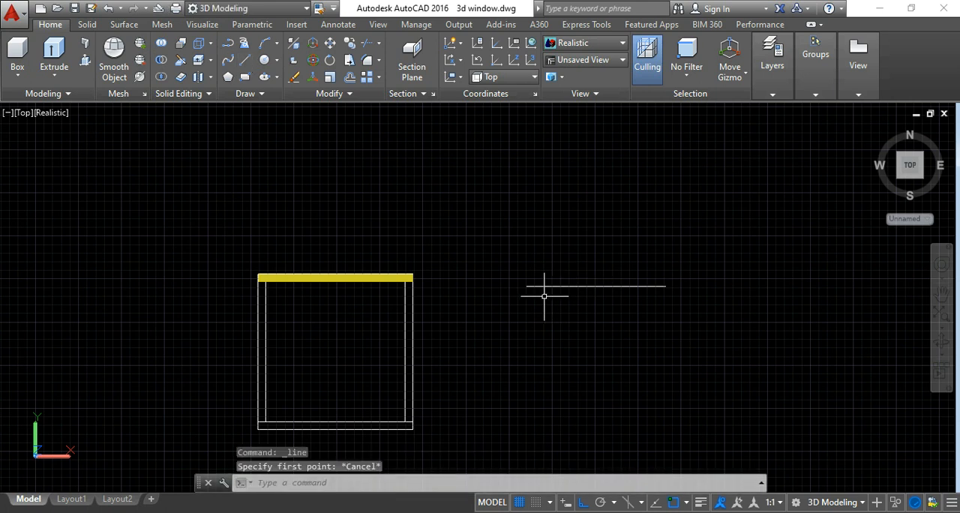
left_click(583, 313)
left_click(560, 271)
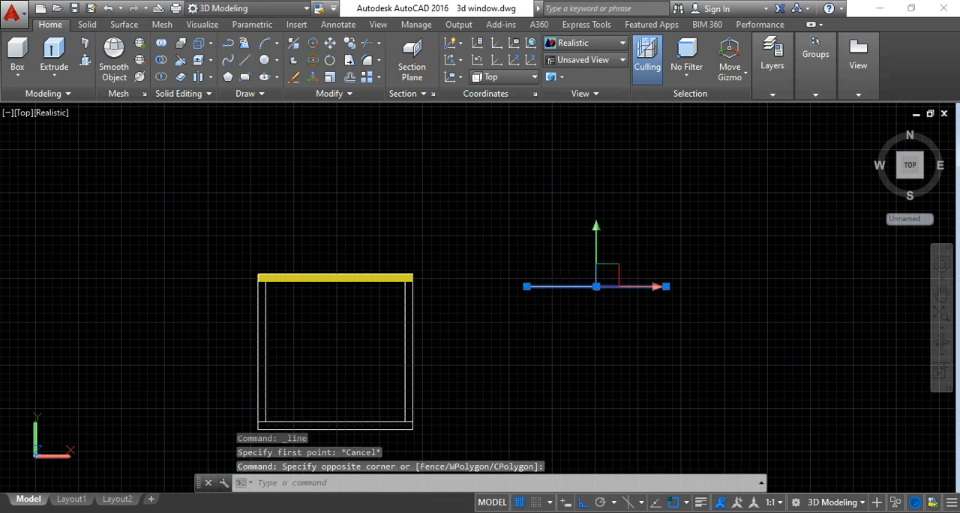
key("Delete")
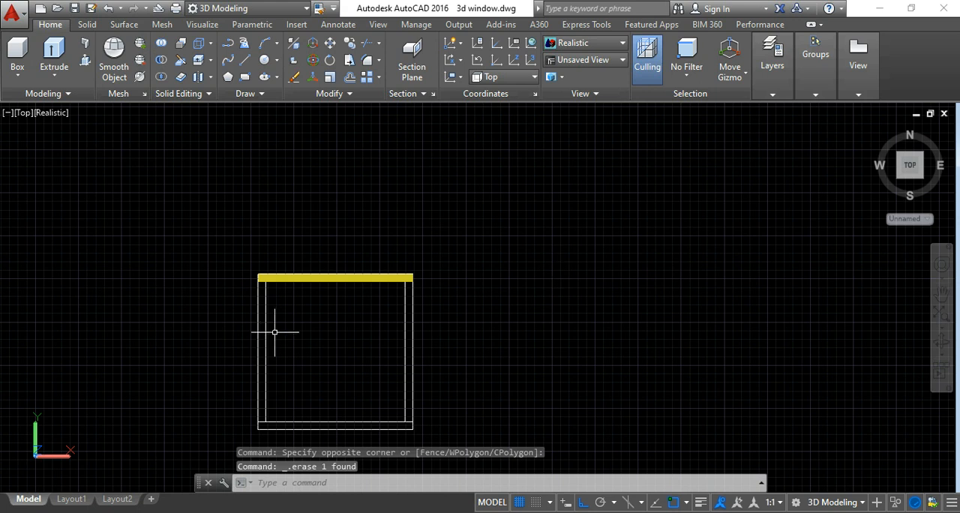
Dimension the room's inner width between the inner faces of the side walls, placing the dimension line across the middle of the room.
left_click(334, 25)
left_click(285, 77)
left_click(266, 339)
left_click(405, 340)
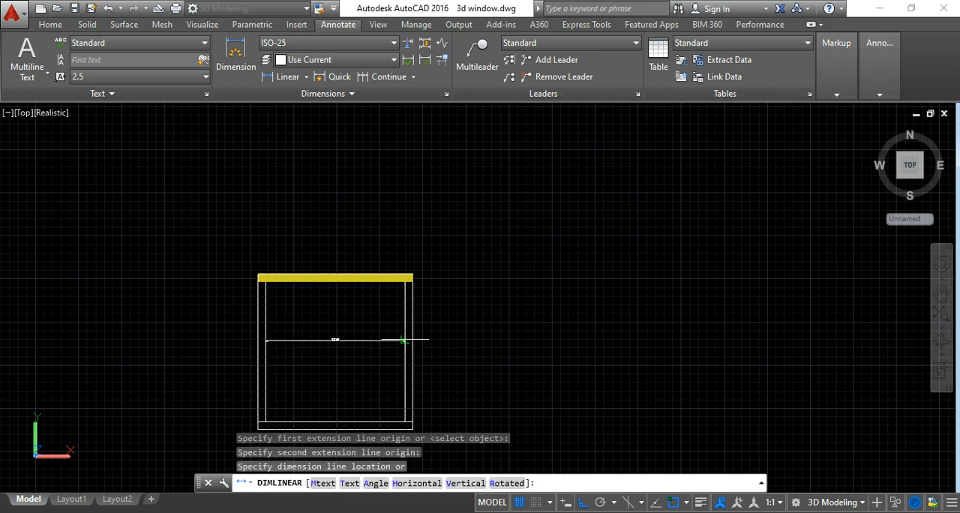
left_click(334, 337)
scroll(333, 335, "up", 5)
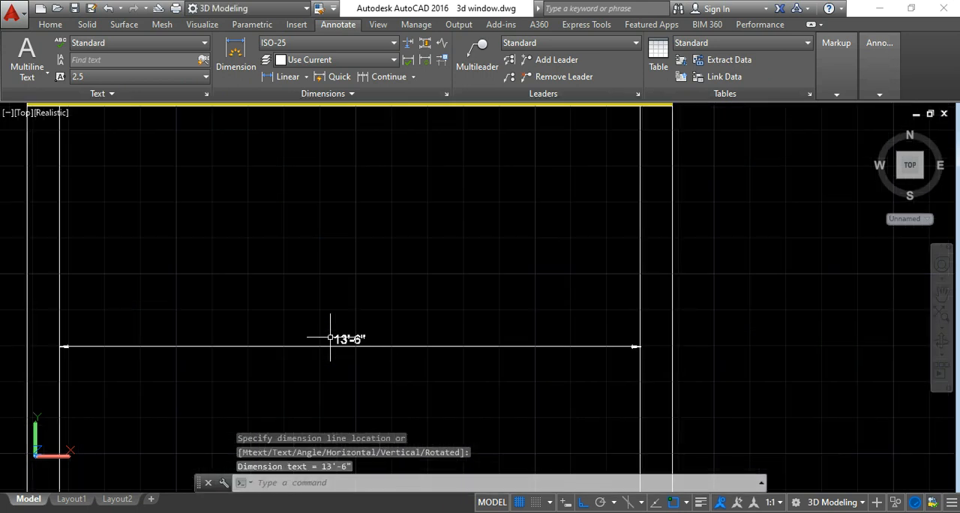
scroll(345, 276, "down", 6)
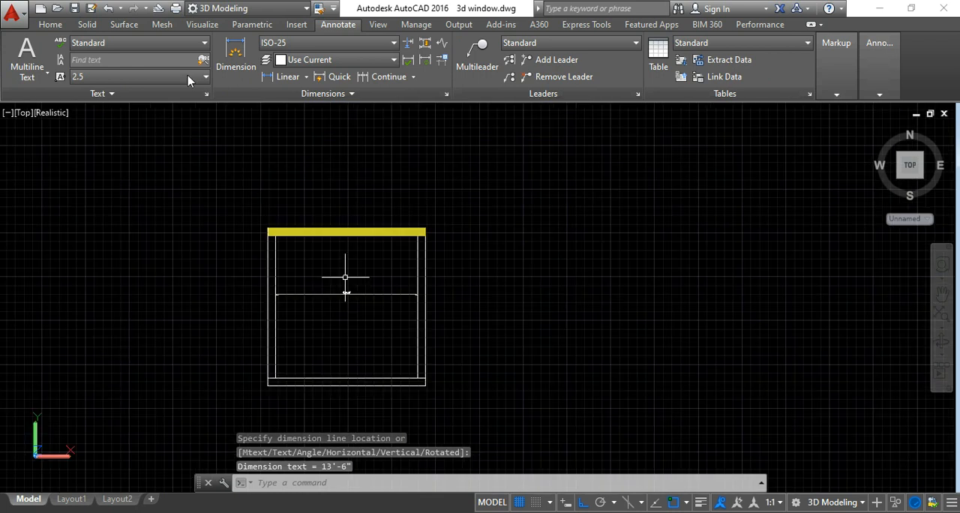
Draw a 13'6" horizontal line east of the room plan, level with the yellow window wall.
left_click(50, 24)
left_click(245, 59)
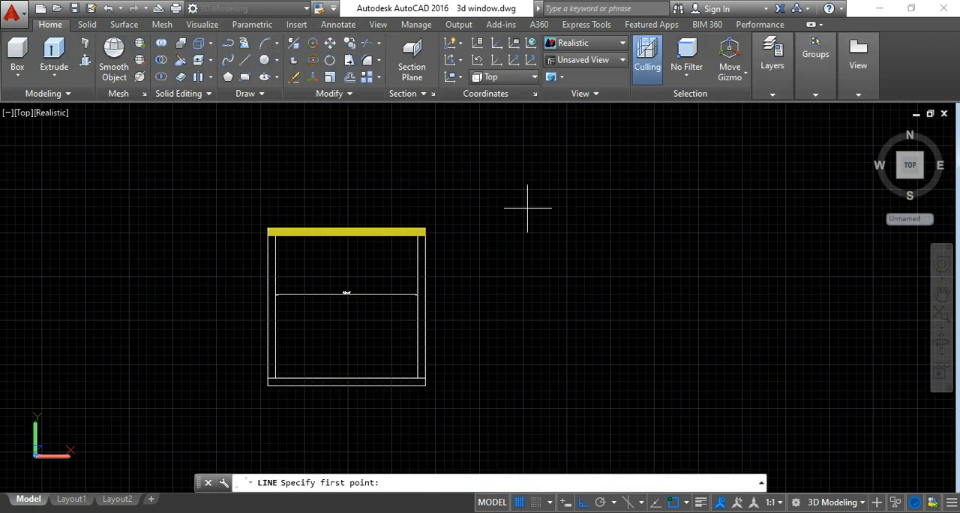
left_click(503, 232)
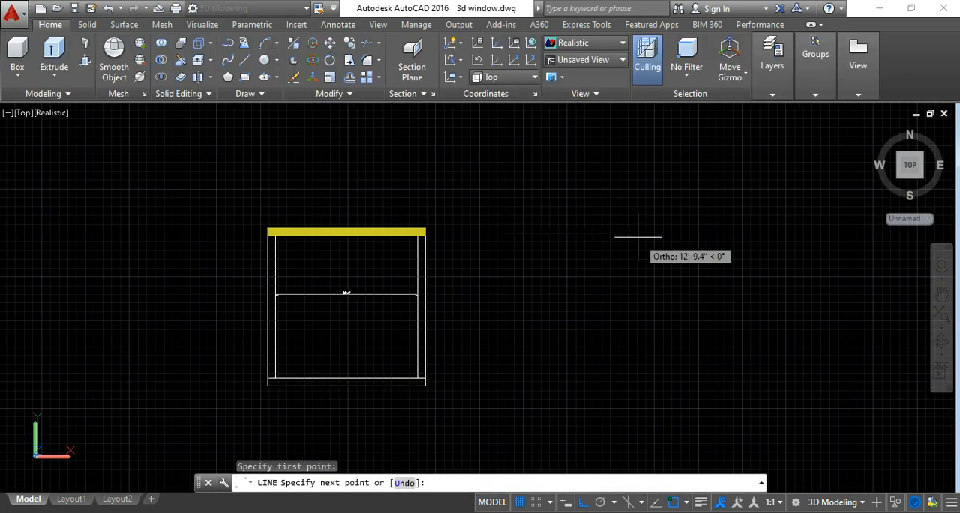
type("13'6")
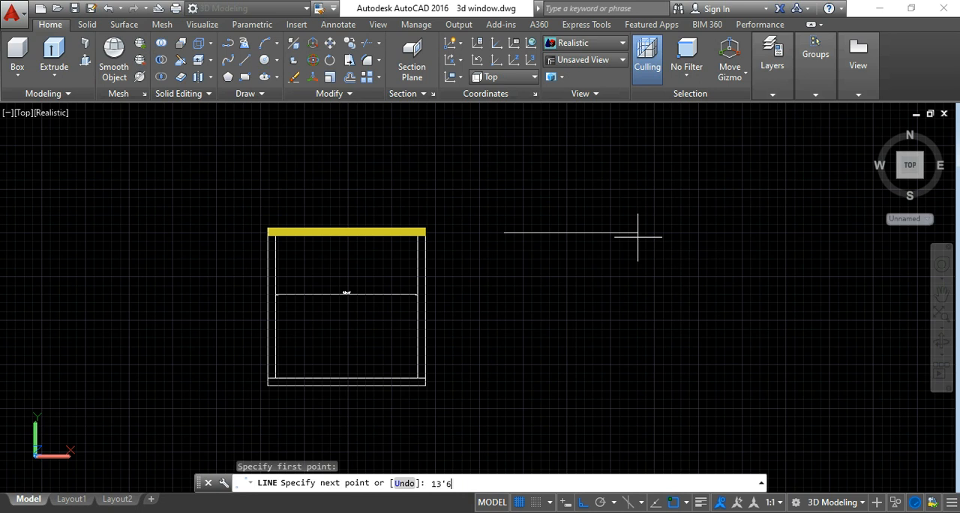
type("\"")
key("Return")
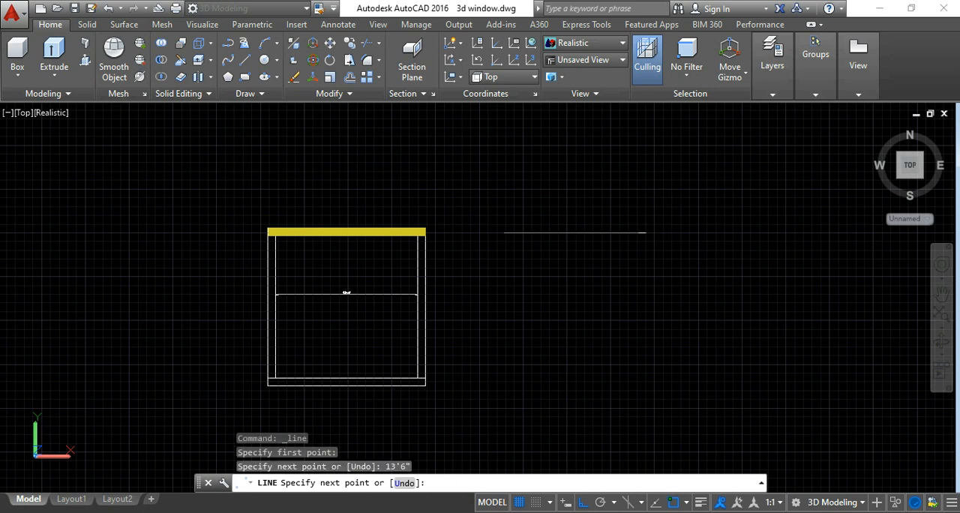
Complete the rectangle with an 11' segment down, a 13'6" segment back west, and a closing segment to the start point.
middle_click_drag(642, 281, 627, 342)
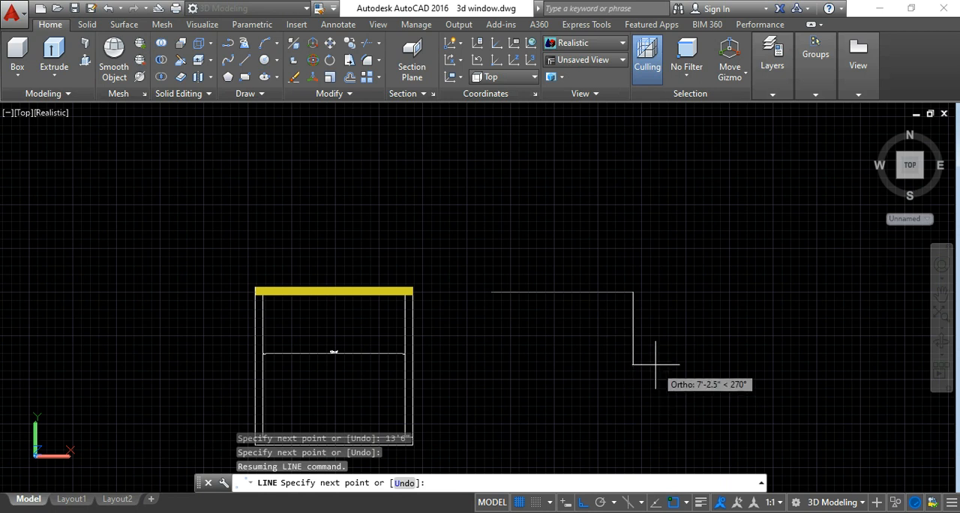
type("11'")
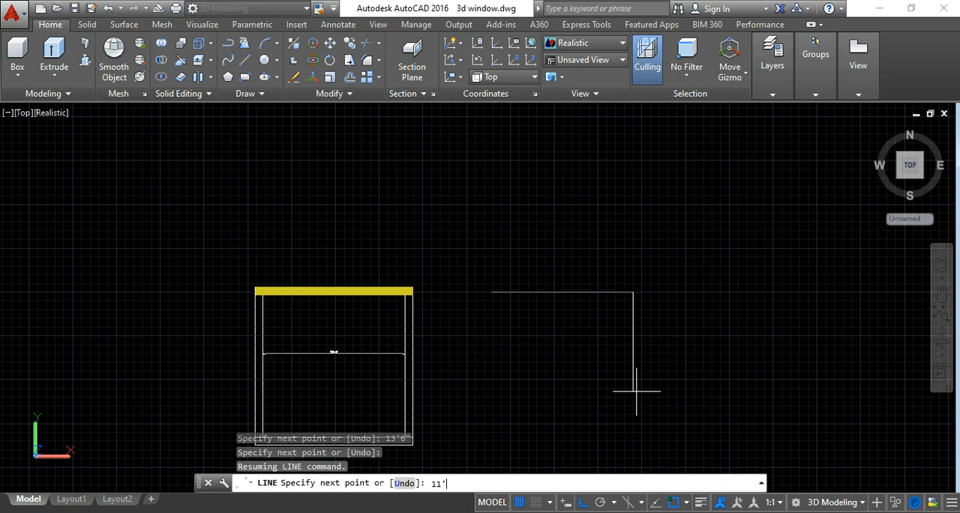
key("Return")
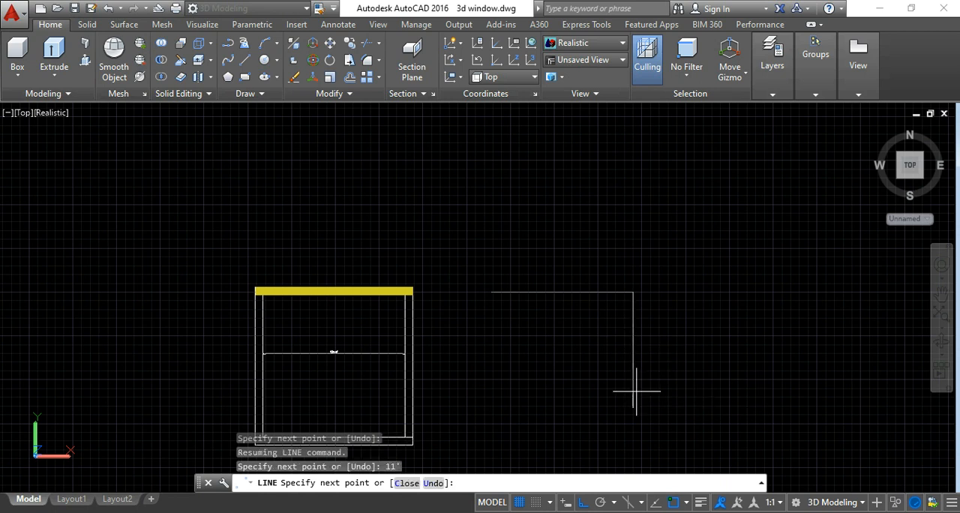
type("13'")
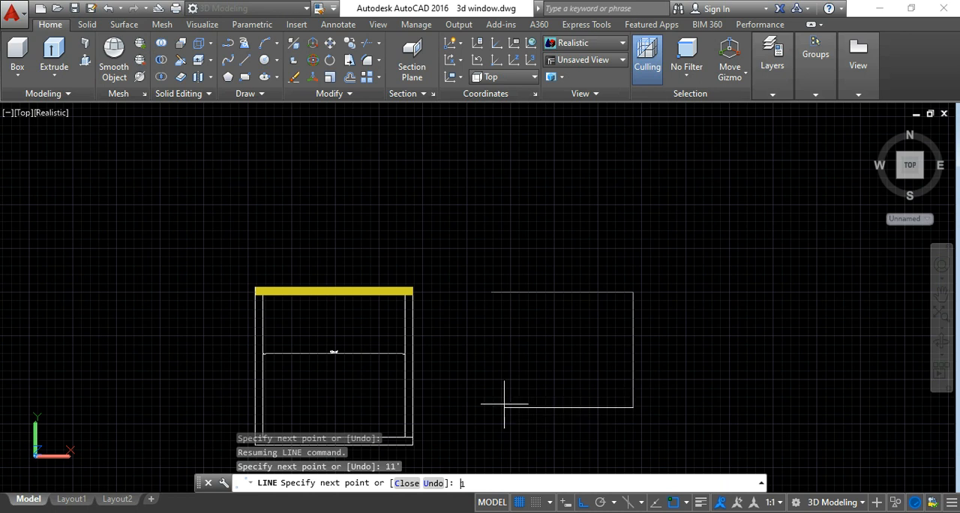
type("6\"")
key("Return")
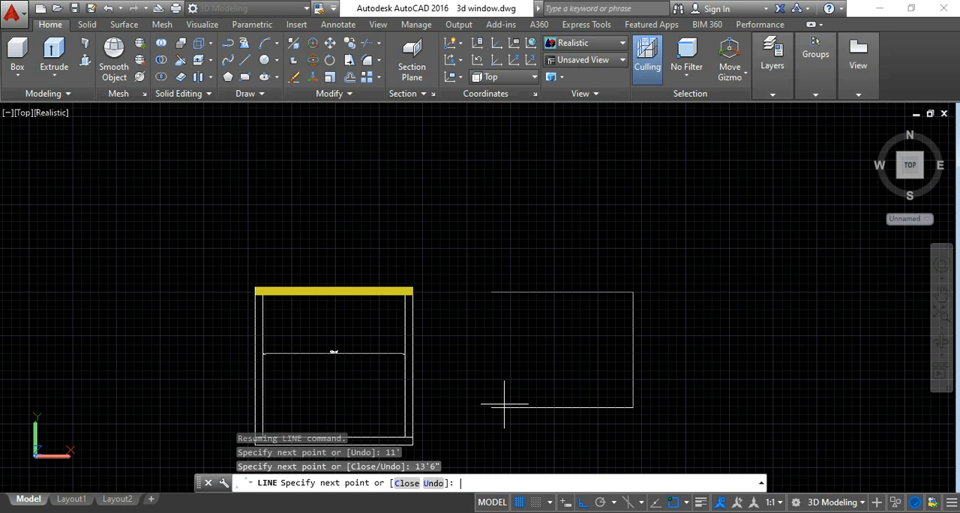
left_click(491, 292)
key("Escape")
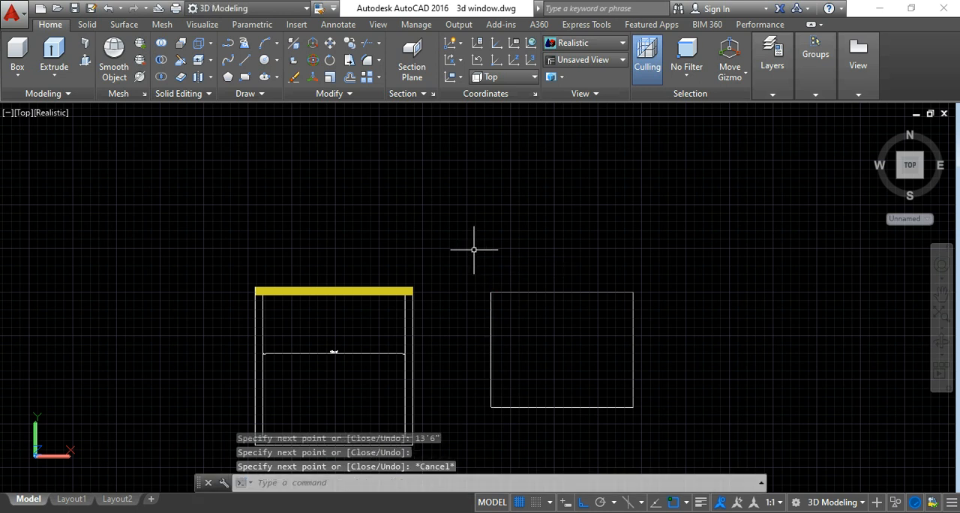
Dimension the new rectangle's width, placing the dimension line inside it near the north edge.
scroll(567, 373, "up", 2)
middle_click_drag(567, 373, 514, 331)
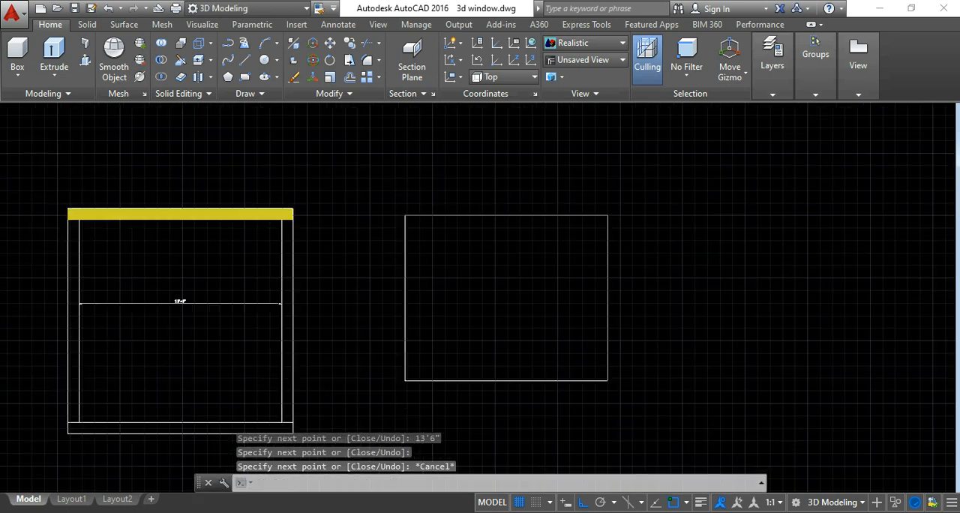
left_click(341, 27)
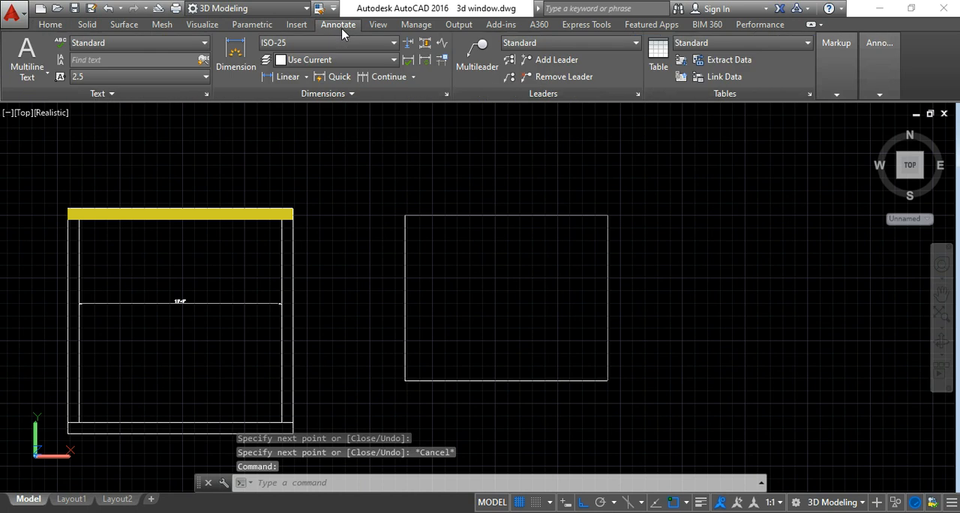
left_click(288, 76)
left_click(404, 225)
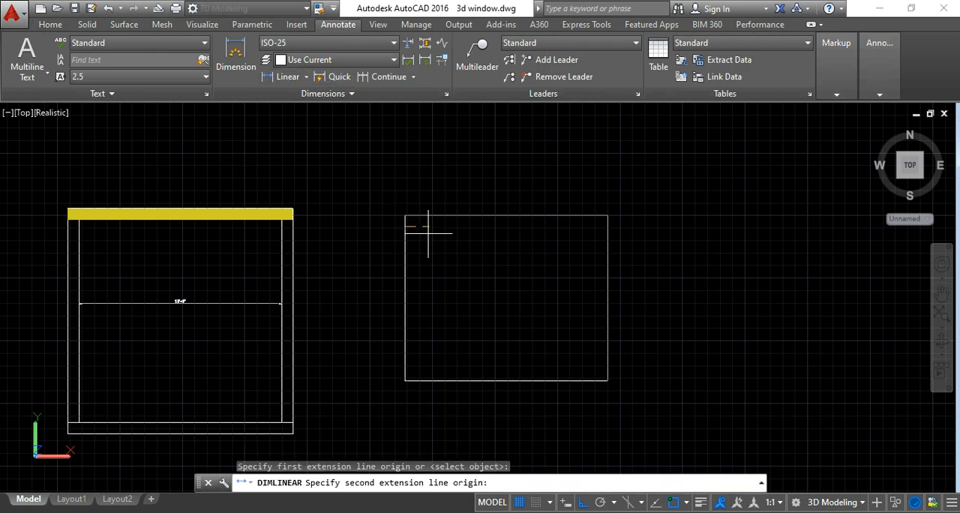
left_click(612, 217)
left_click(570, 243)
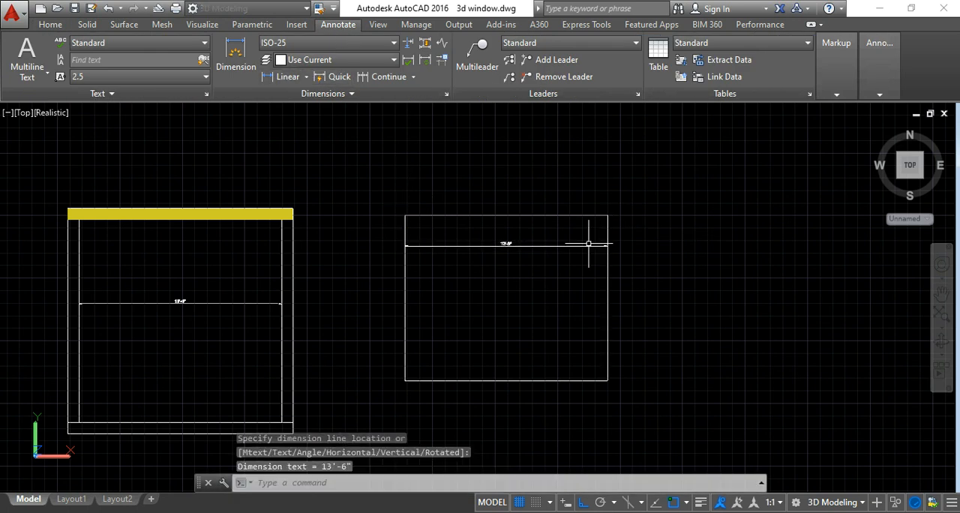
scroll(506, 256, "up", 3)
scroll(506, 256, "up", 3)
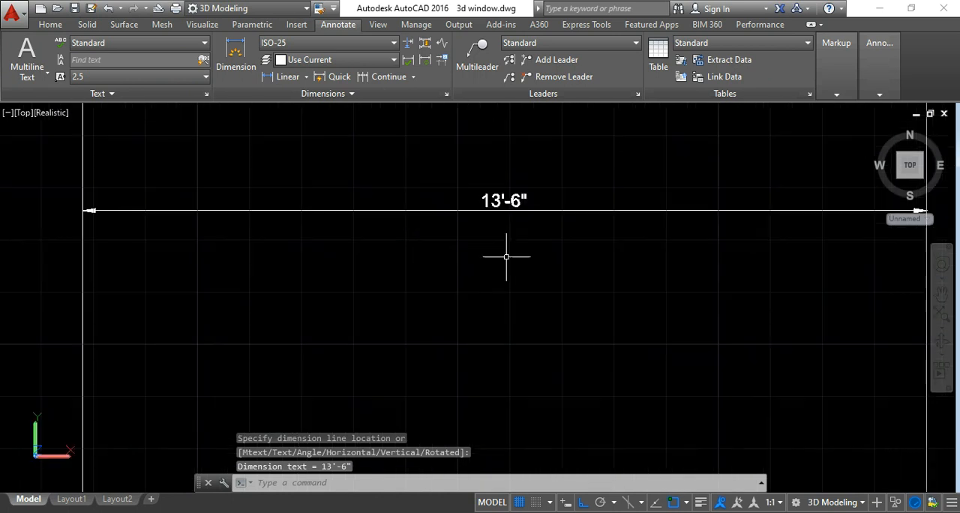
Dimension the new rectangle's height, placing the vertical dimension line inside it near the east edge.
scroll(507, 256, "down", 4)
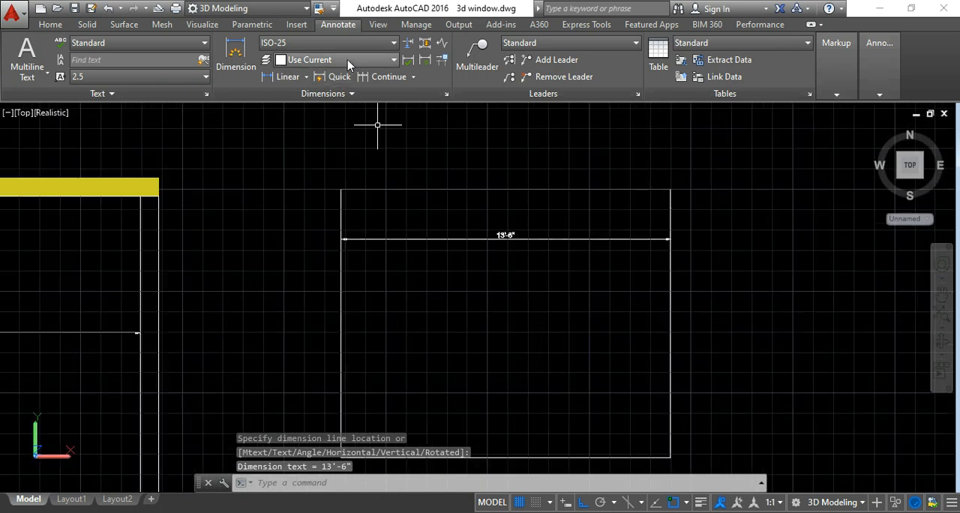
left_click(287, 77)
left_click(645, 195)
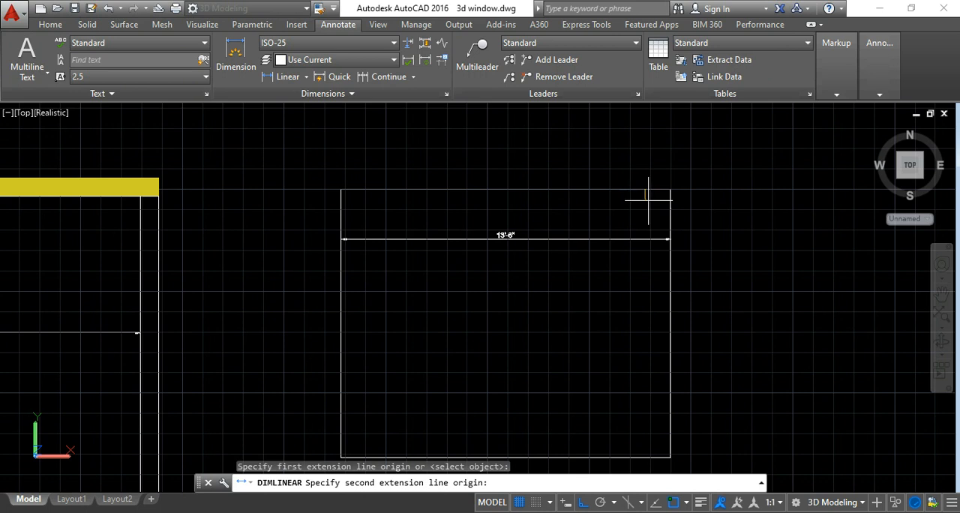
left_click(645, 450)
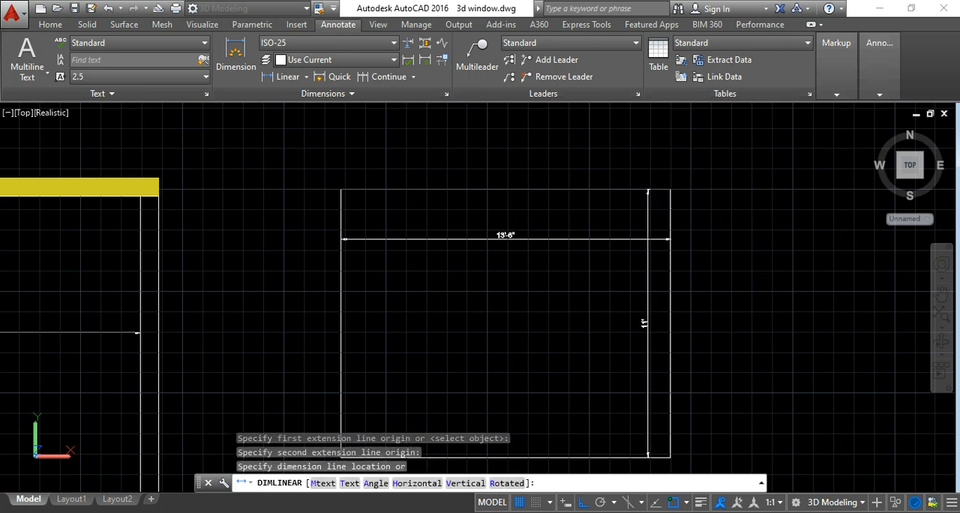
left_click(648, 322)
scroll(647, 324, "up", 3)
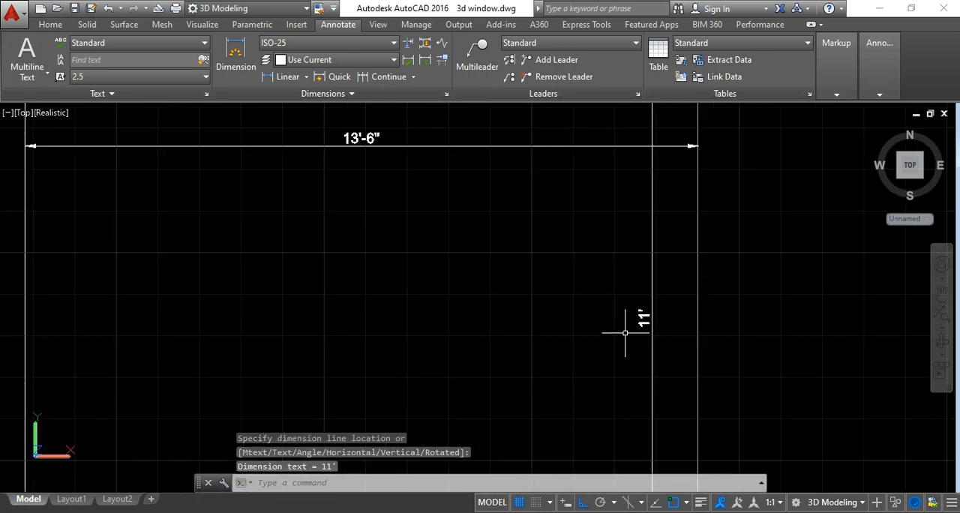
scroll(667, 311, "down", 2)
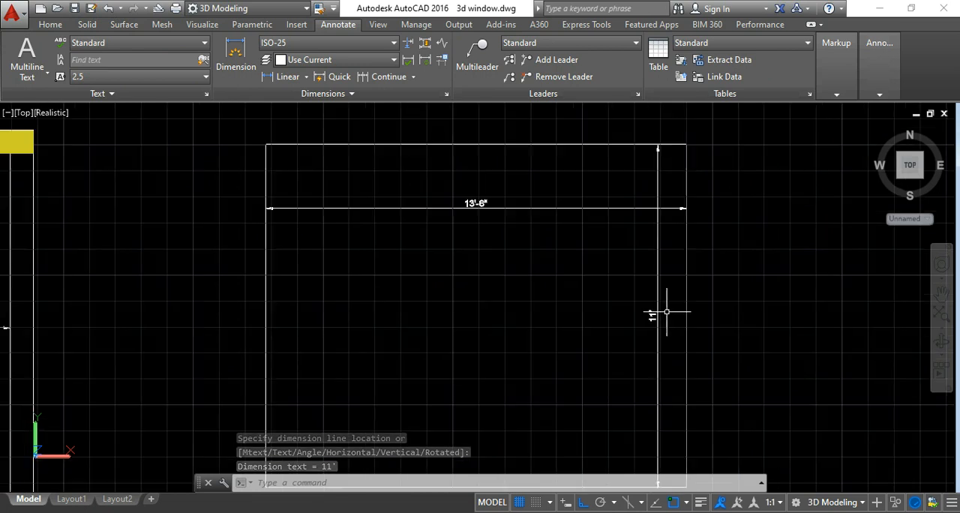
Erase the height and width dimensions from the new rectangle.
left_click(673, 227)
left_click(608, 229)
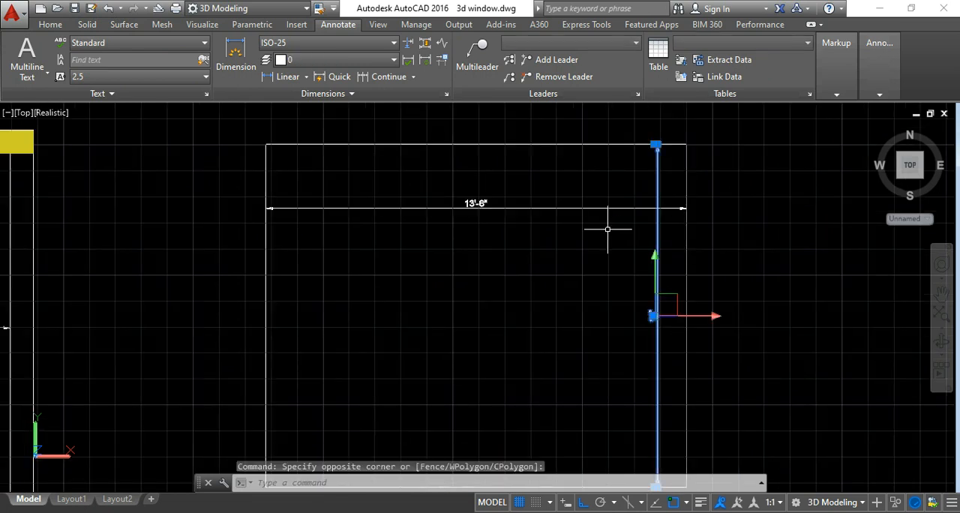
key("Delete")
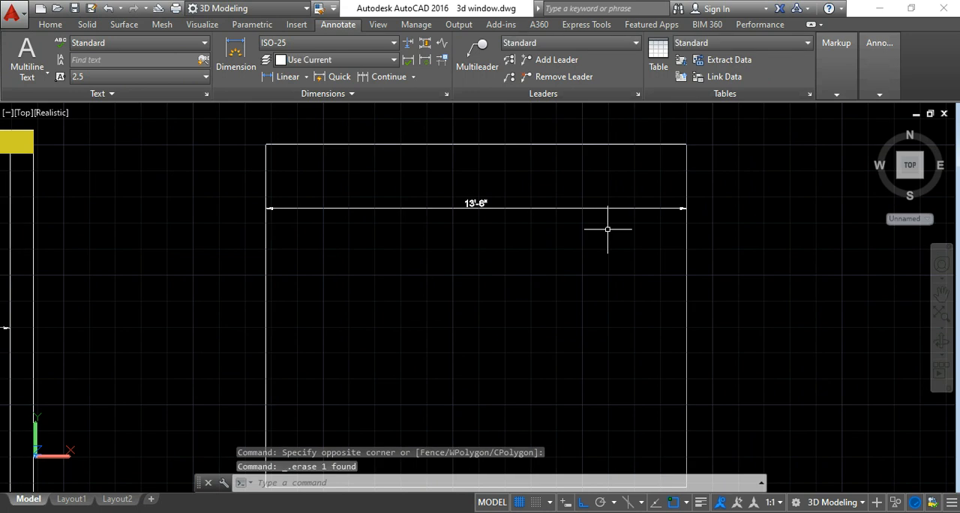
left_click(506, 216)
left_click(473, 186)
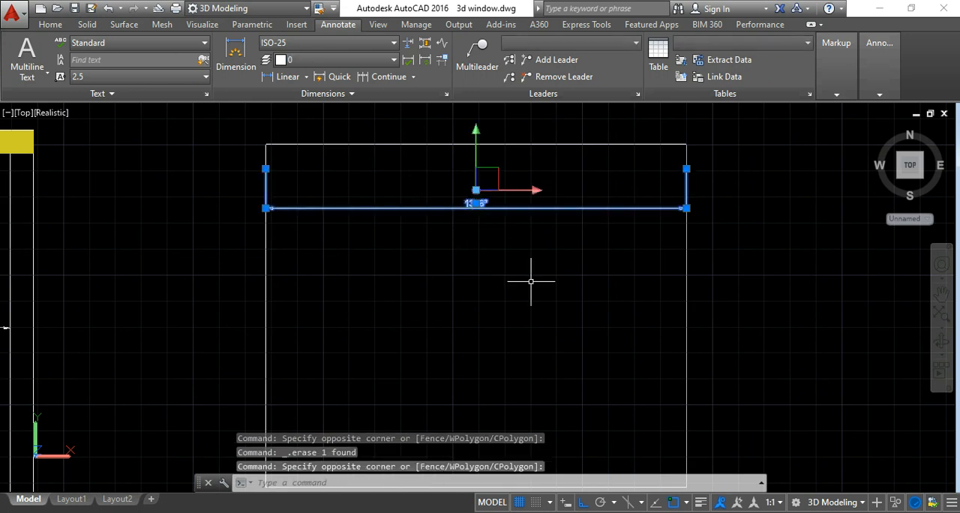
key("Delete")
scroll(542, 270, "down", 5)
middle_click_drag(543, 266, 563, 274)
scroll(563, 274, "up", 3)
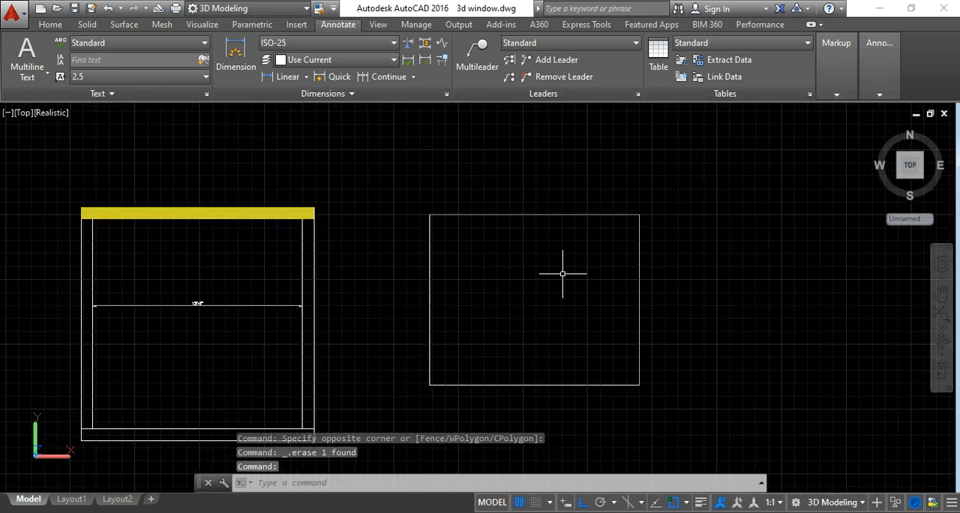
key("Escape")
Offset the rectangle's north edge 1' inward.
scroll(563, 274, "up", 2)
middle_click_drag(563, 275, 556, 263)
key("Escape")
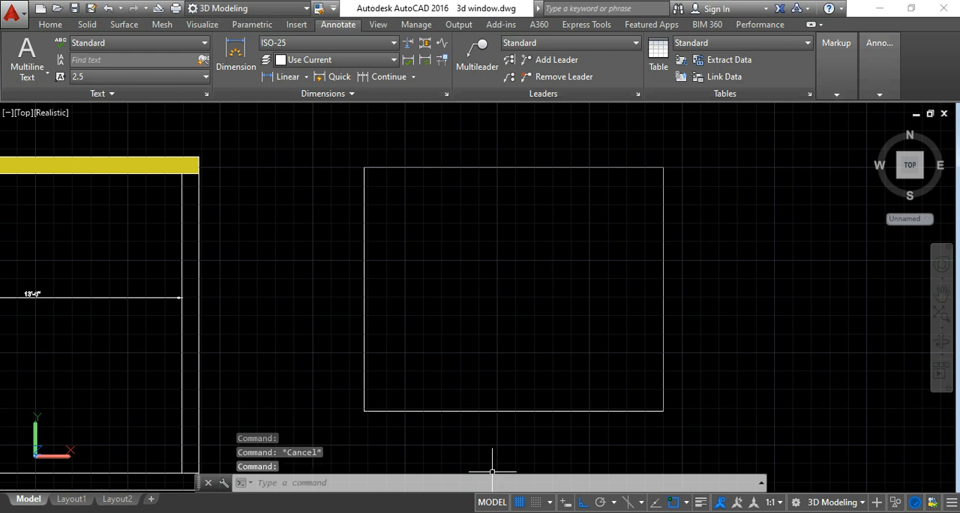
key("Escape")
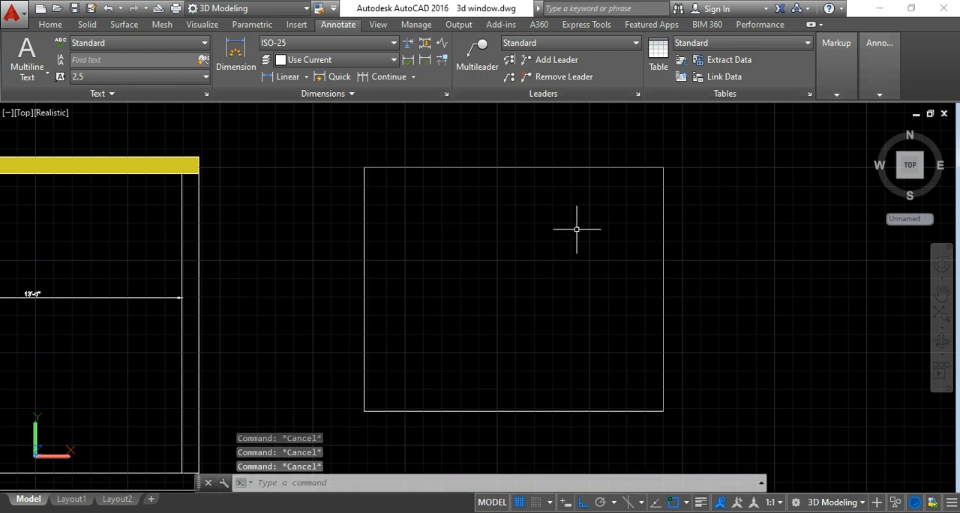
left_click(48, 25)
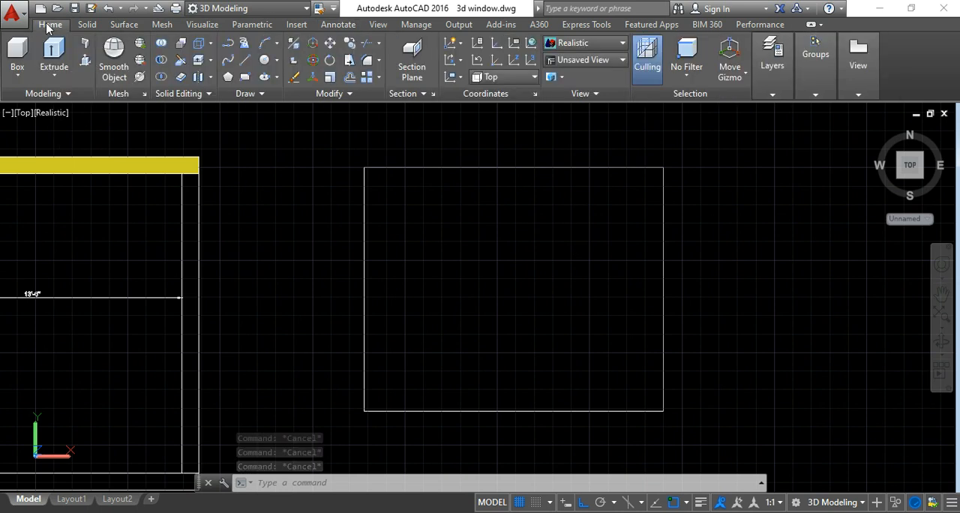
left_click(349, 76)
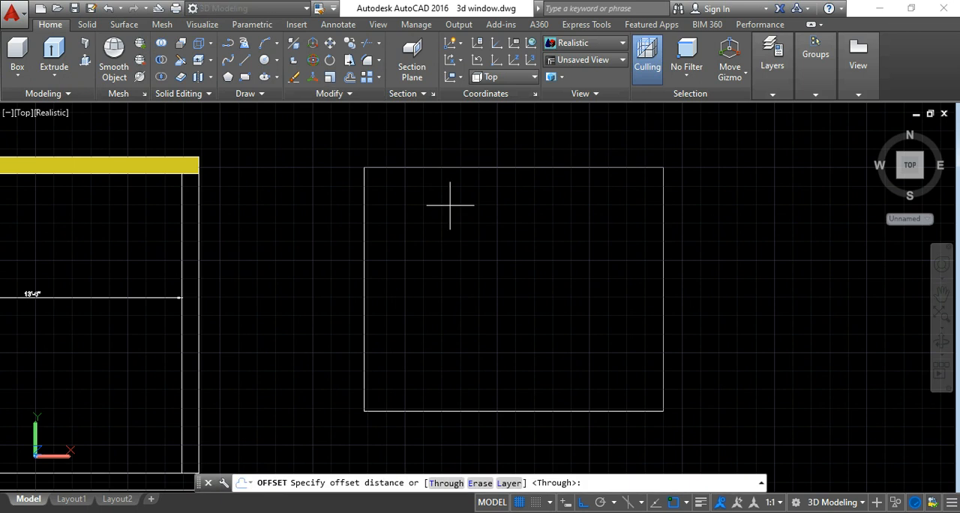
type("1'")
key("Return")
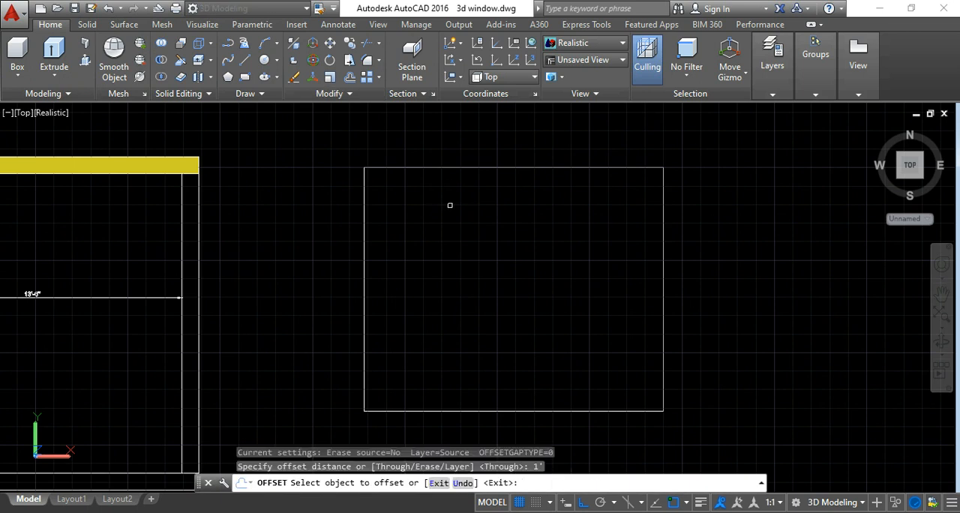
left_click(456, 167)
left_click(471, 216)
key("Escape")
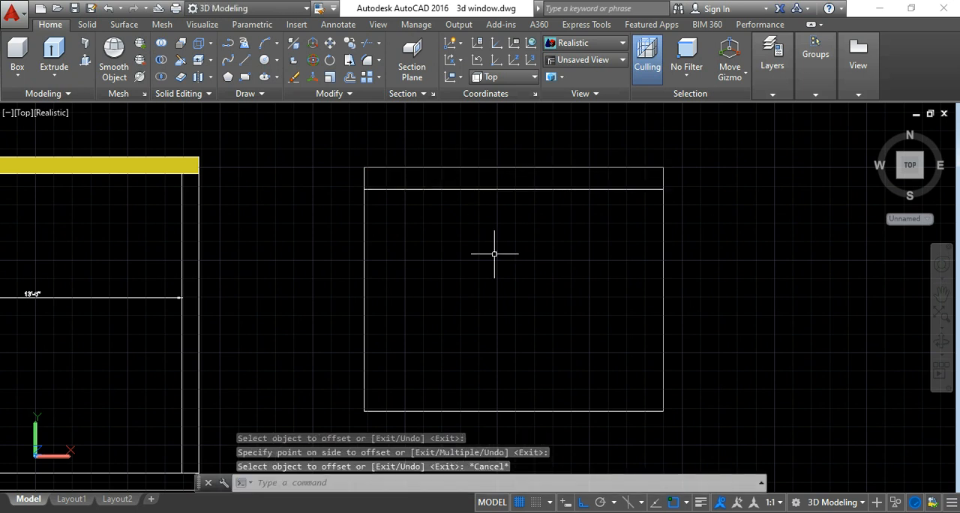
Offset the rectangle's west and east edges 1' inward.
left_click(350, 76)
type("1'")
key("Return")
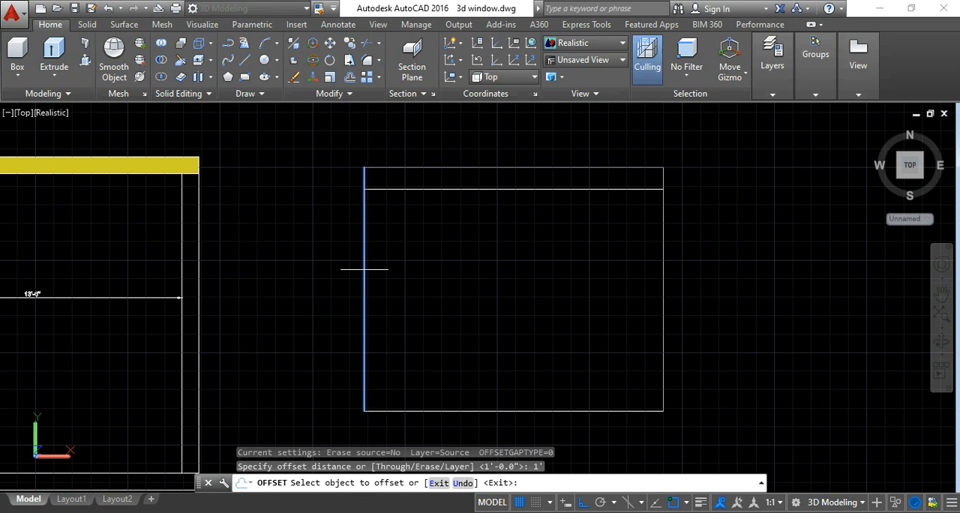
left_click(365, 268)
left_click(393, 272)
left_click(663, 259)
left_click(628, 259)
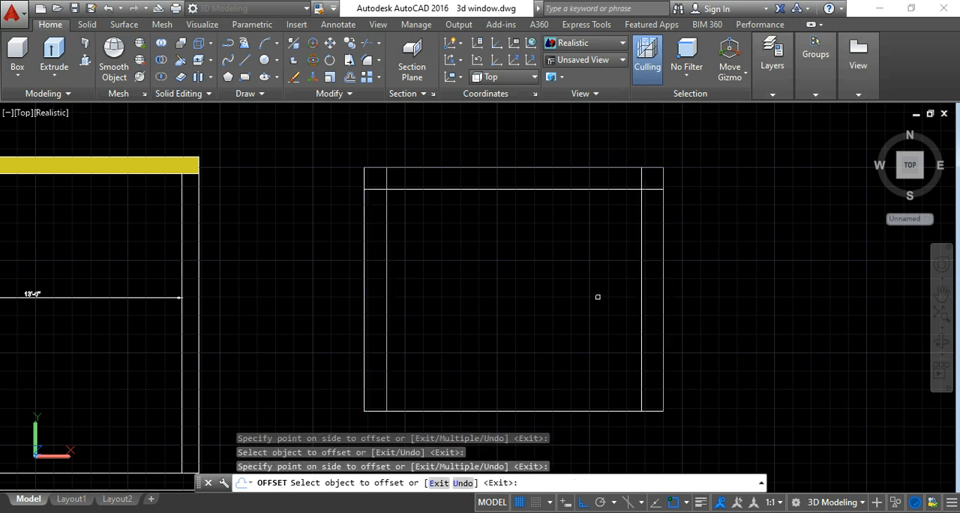
key("Escape")
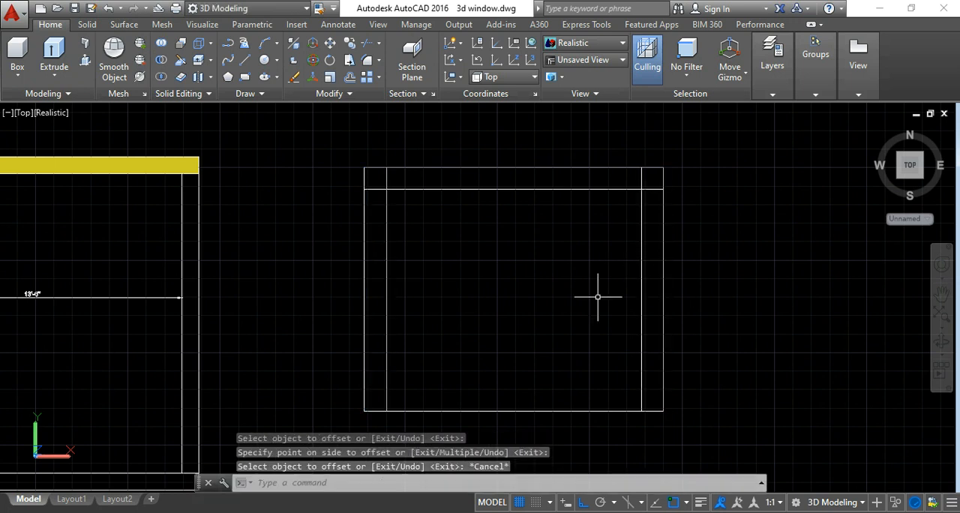
Trim the overlapping ends of the offset lines at both north corners to form a clean inner outline.
left_click(712, 304)
left_click(337, 132)
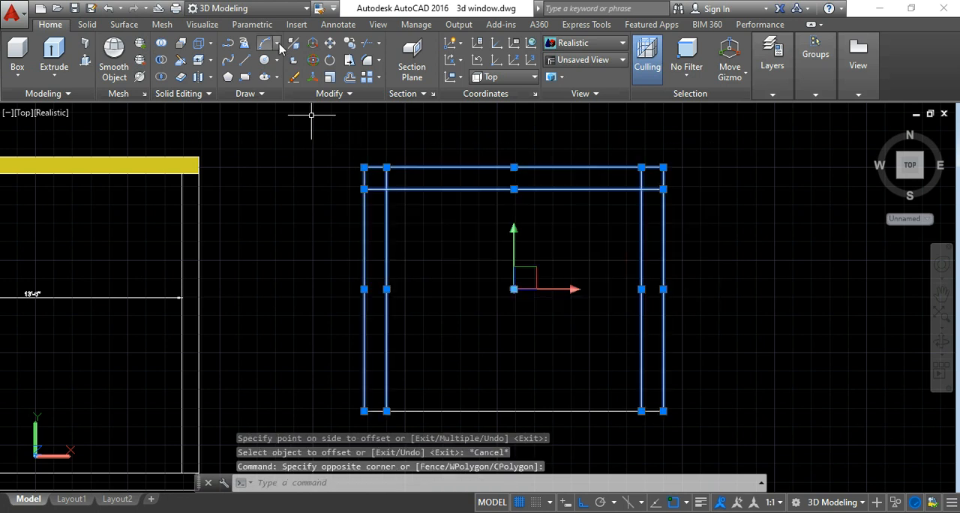
left_click(371, 47)
left_click(386, 177)
left_click(375, 189)
left_click(641, 177)
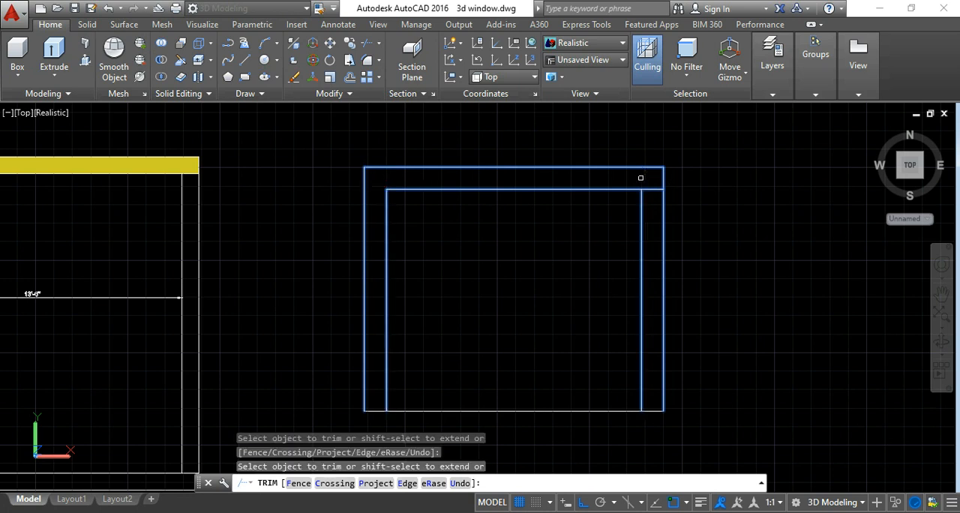
left_click(652, 189)
key("Escape")
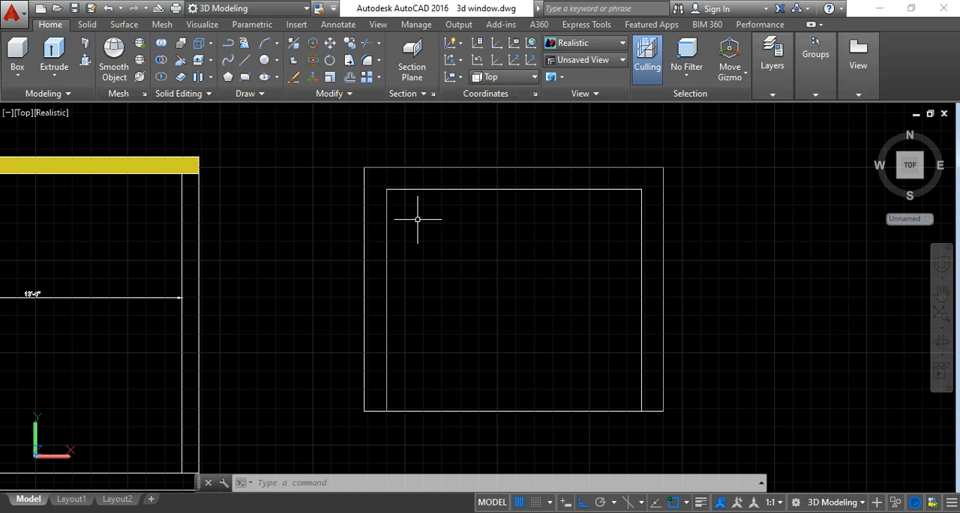
key("Escape")
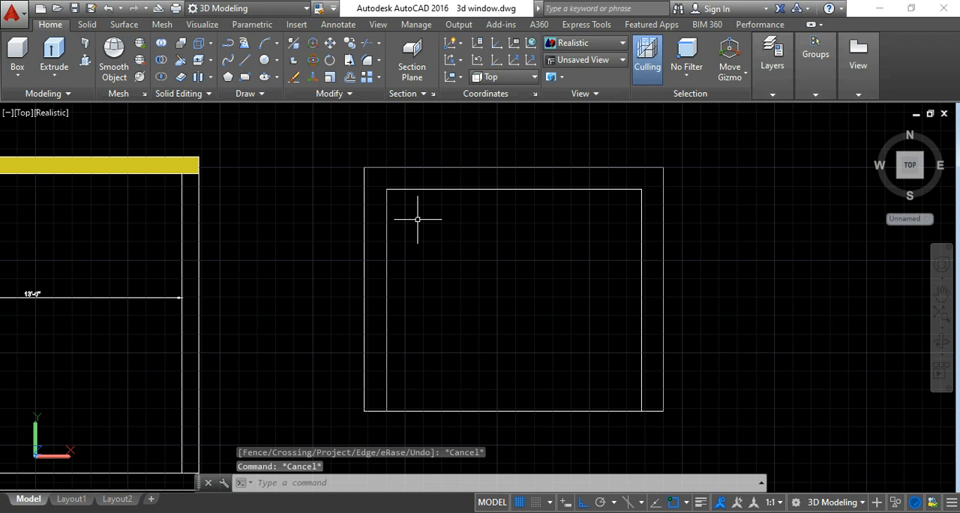
Turn Ortho off and start a spline at the inner outline's north-west corner.
scroll(462, 265, "up", 1)
scroll(525, 229, "down", 2)
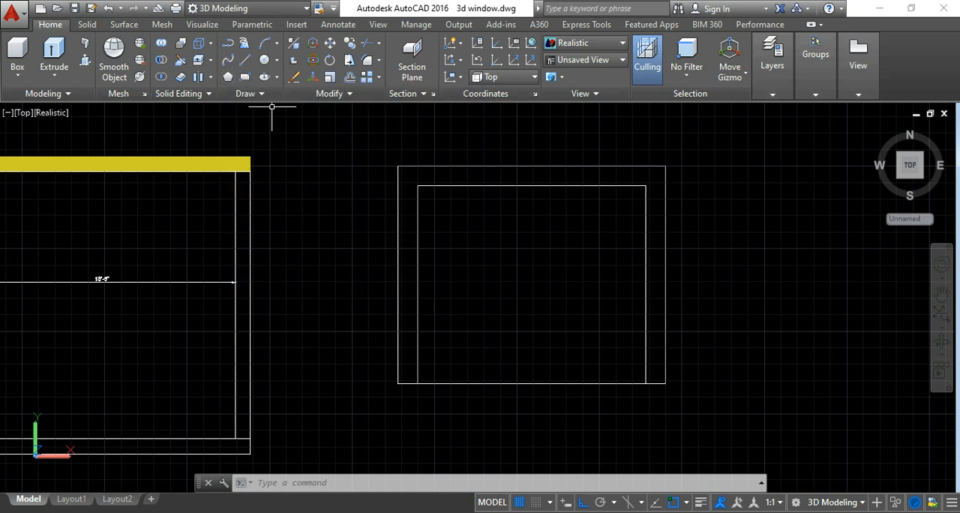
left_click(230, 65)
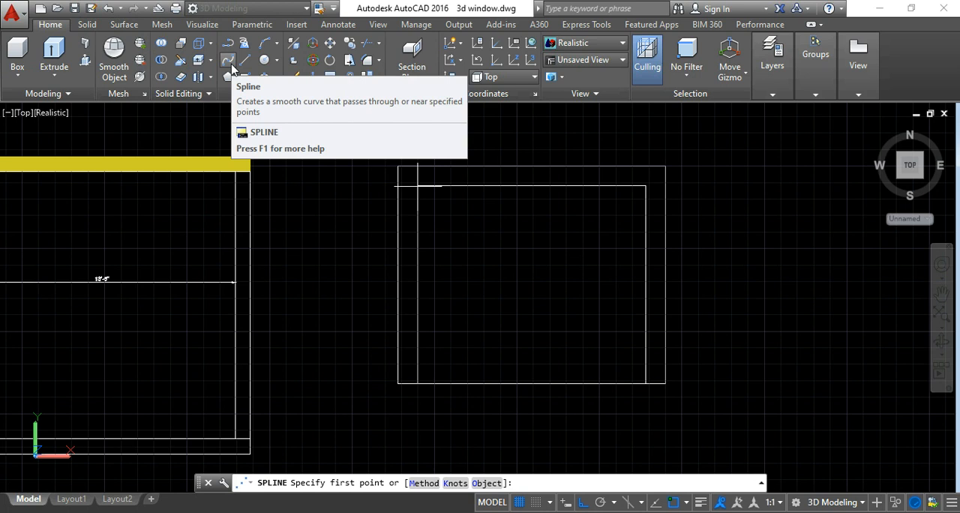
scroll(424, 182, "up", 2)
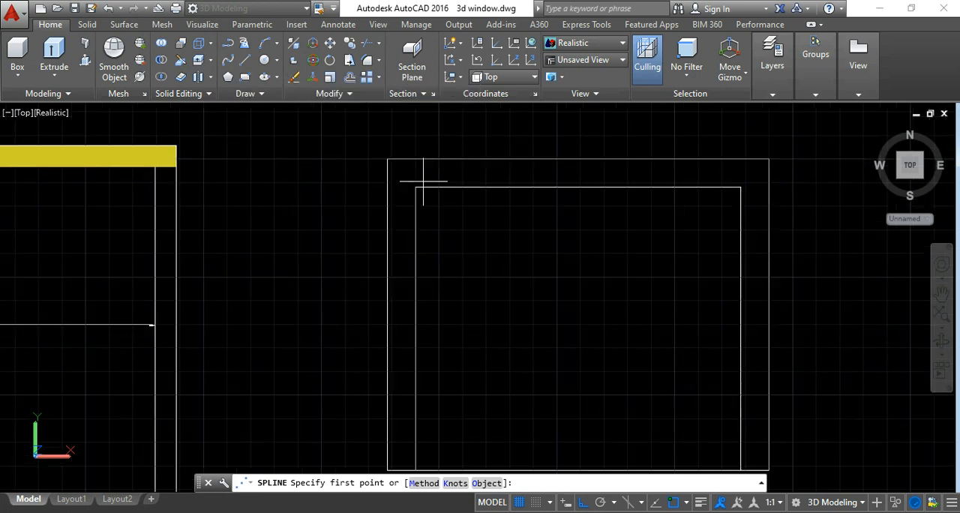
scroll(424, 181, "up", 1)
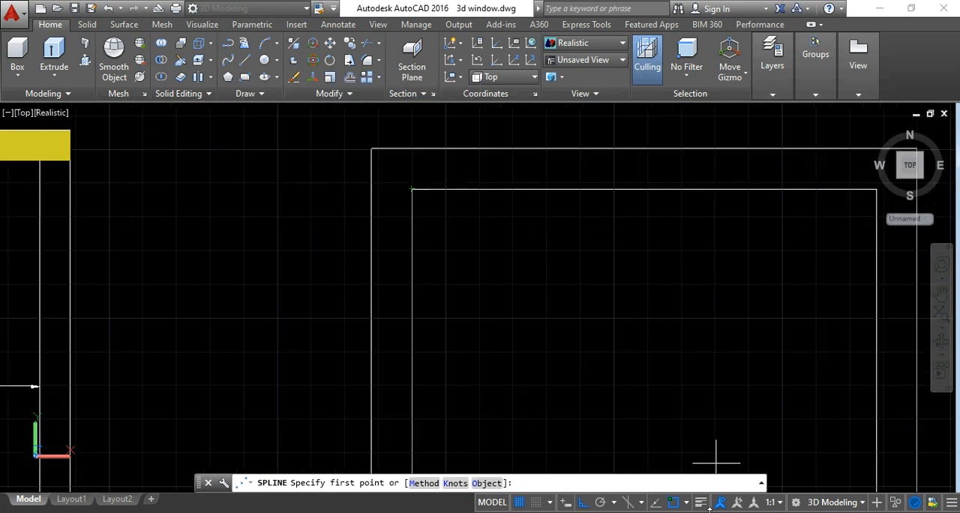
left_click(581, 504)
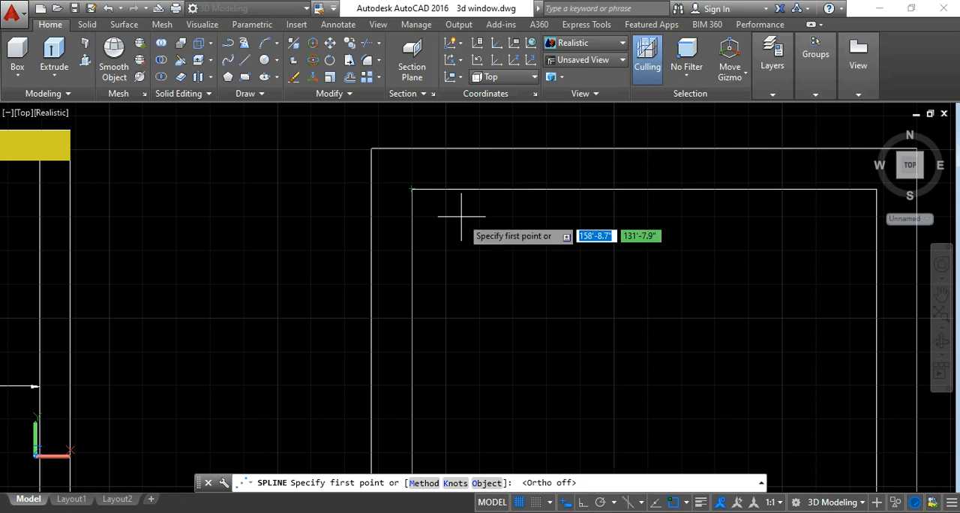
scroll(437, 195, "up", 2)
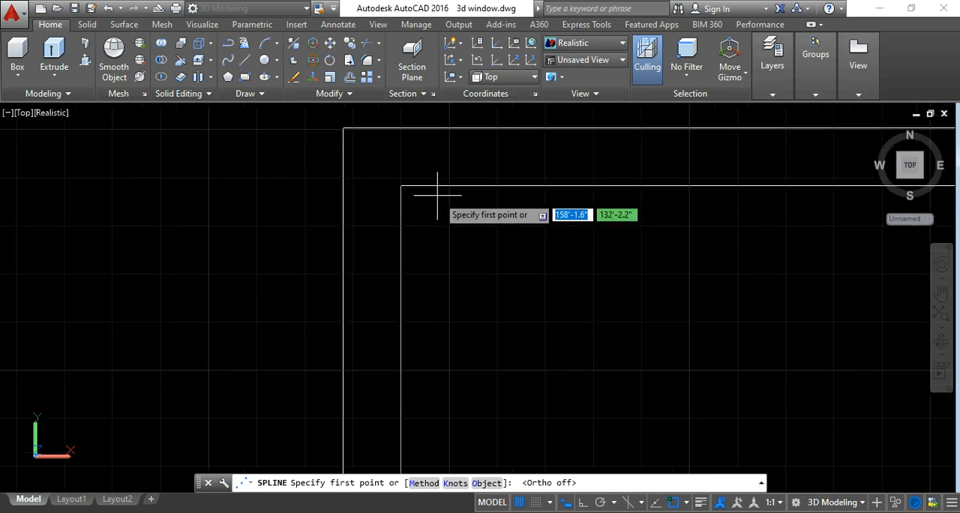
left_click(402, 185)
Continue the spline eastward along the inner outline's north edge, placing points alternately below and above the line to form waves.
left_click(421, 205)
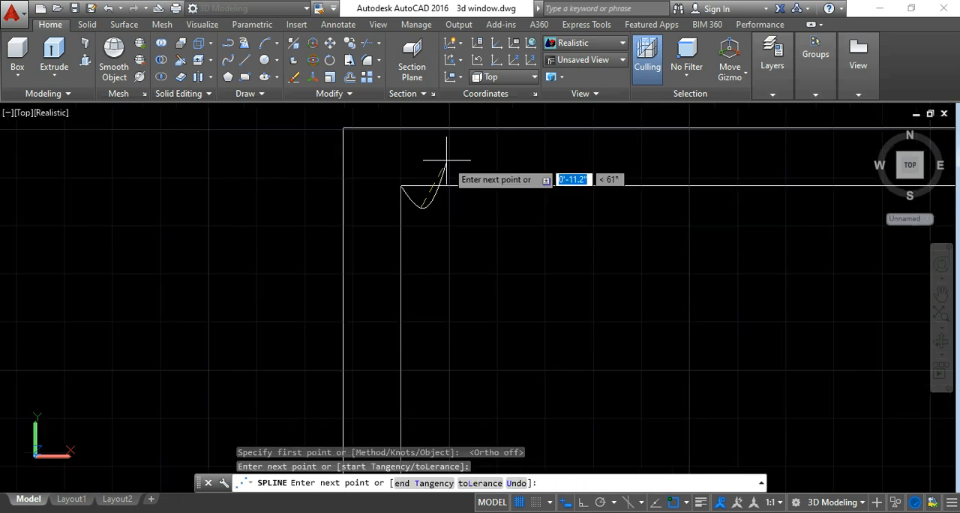
left_click(445, 168)
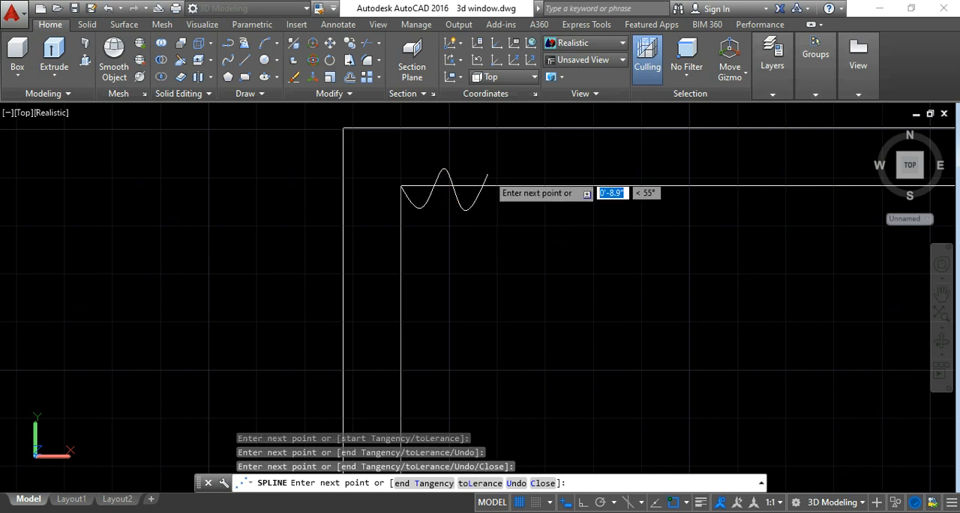
left_click(488, 174)
left_click(509, 200)
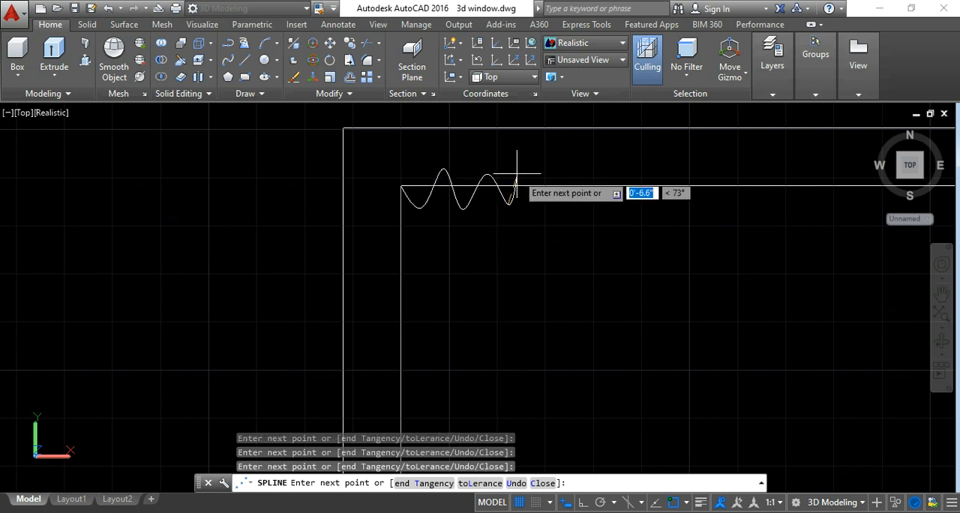
left_click(517, 174)
left_click(541, 200)
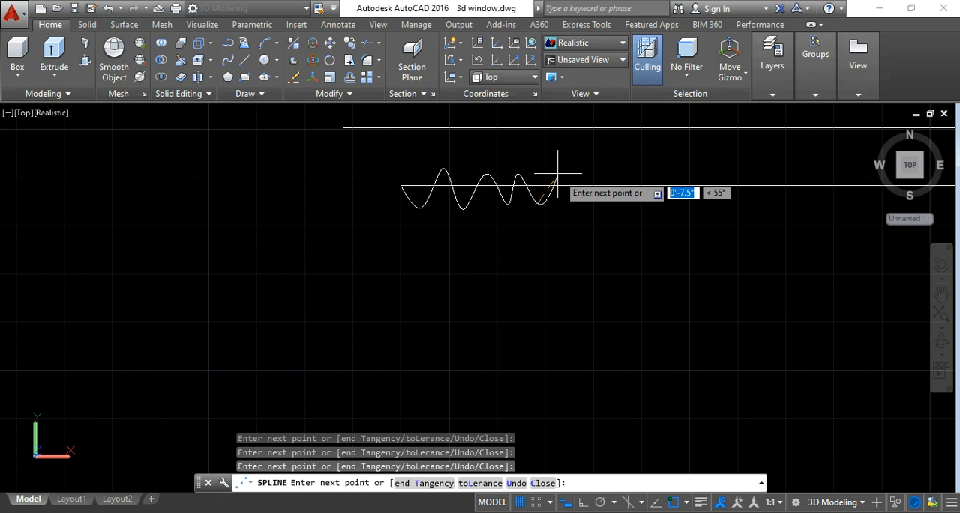
left_click(558, 174)
left_click(576, 208)
left_click(584, 172)
left_click(601, 204)
left_click(628, 178)
left_click(647, 210)
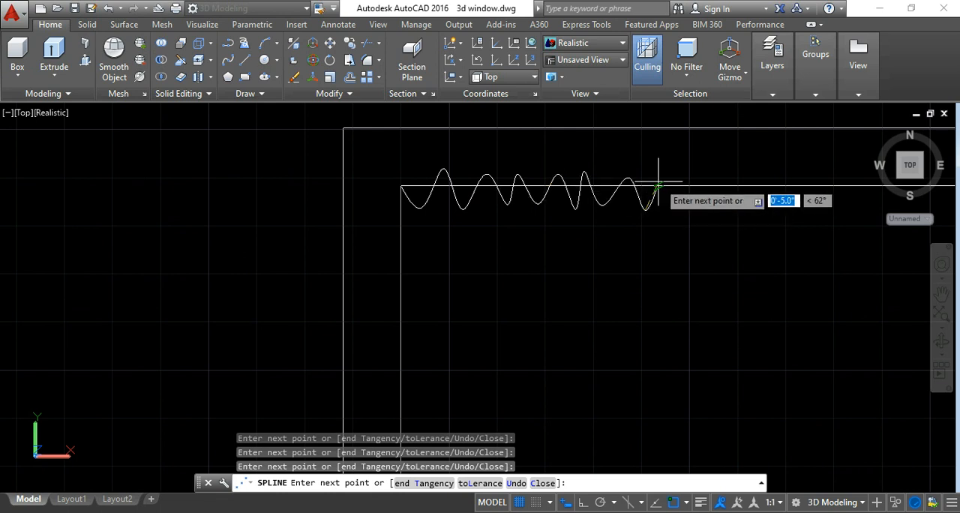
middle_click_drag(660, 185, 418, 191)
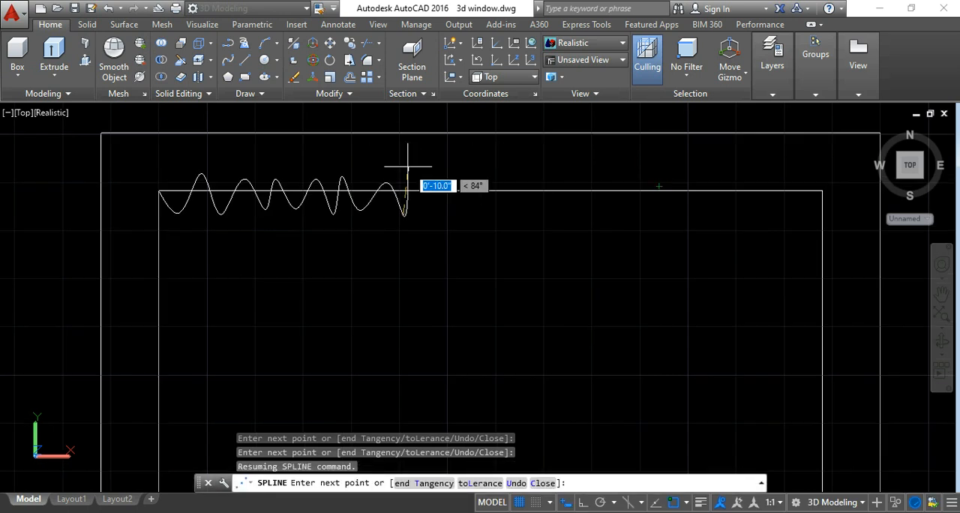
left_click(428, 178)
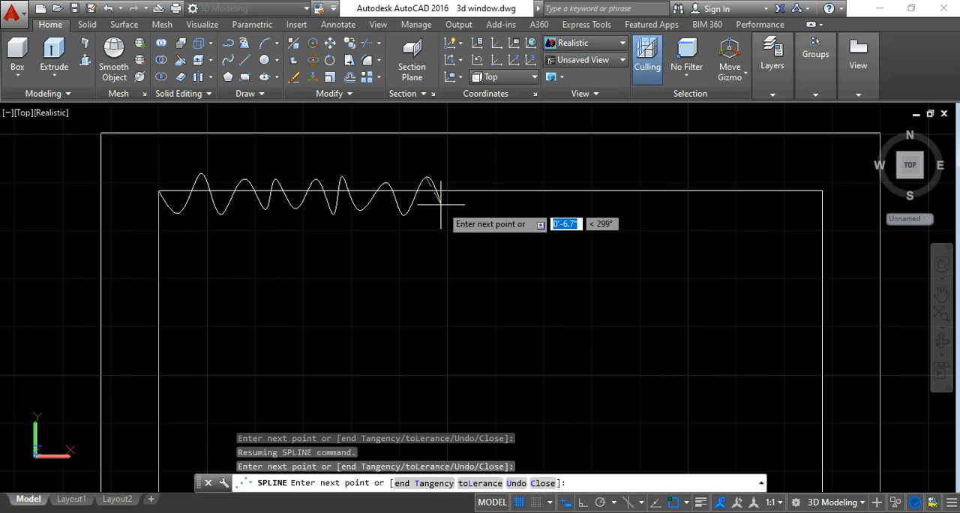
left_click(446, 207)
left_click(466, 177)
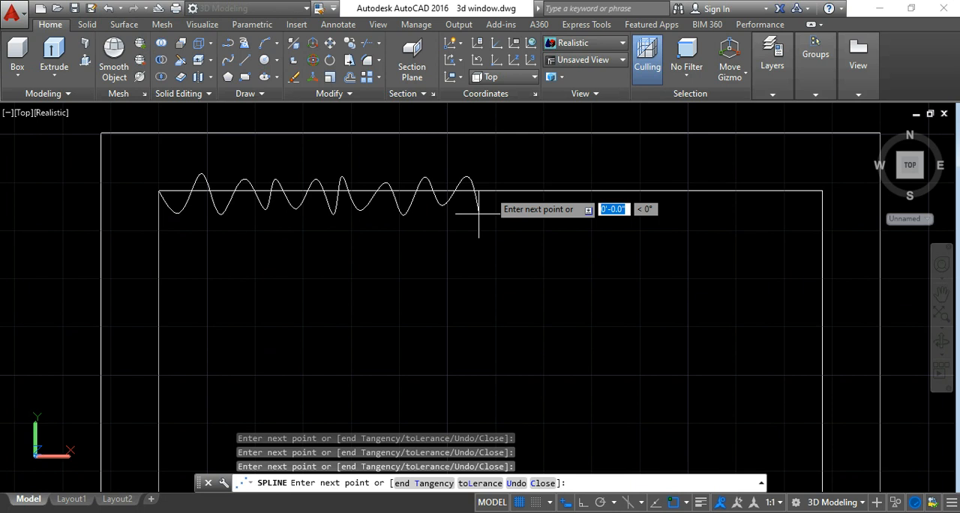
left_click(511, 208)
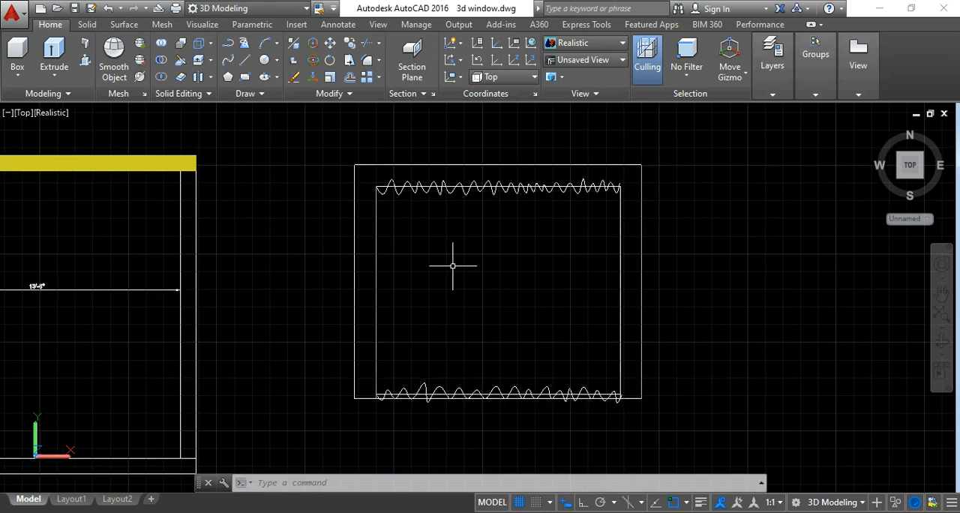
Switch to the SE Isometric view and frame the rectangle with the two wavy splines.
left_click(922, 183)
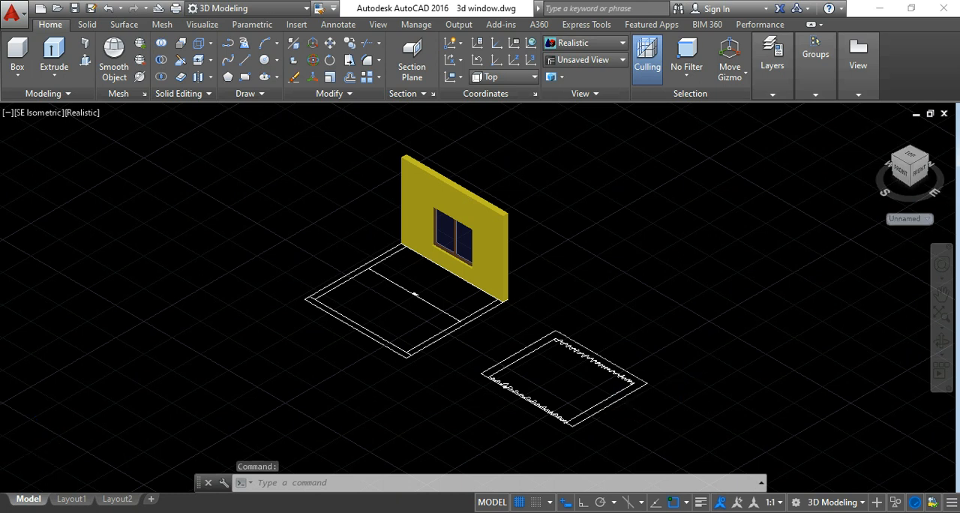
scroll(612, 409, "up", 5)
middle_click_drag(562, 329, 566, 295)
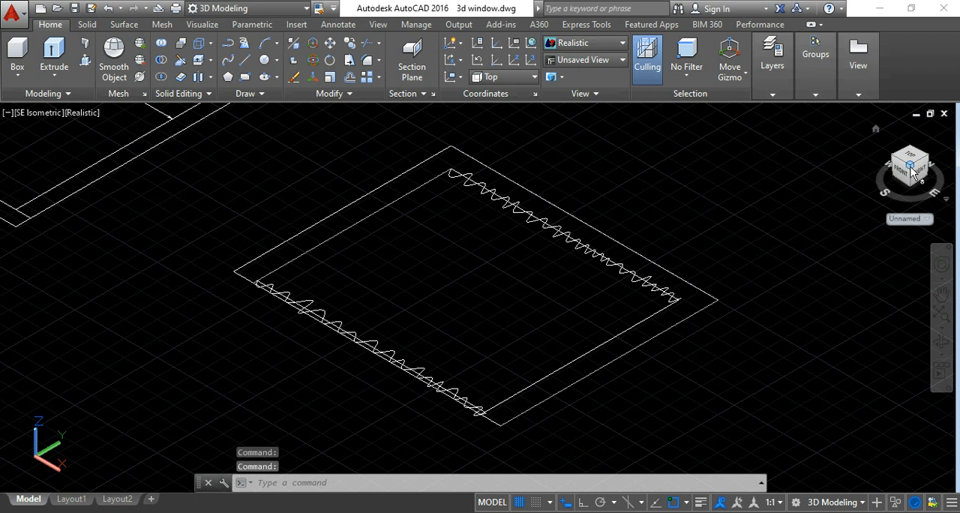
left_click(38, 114)
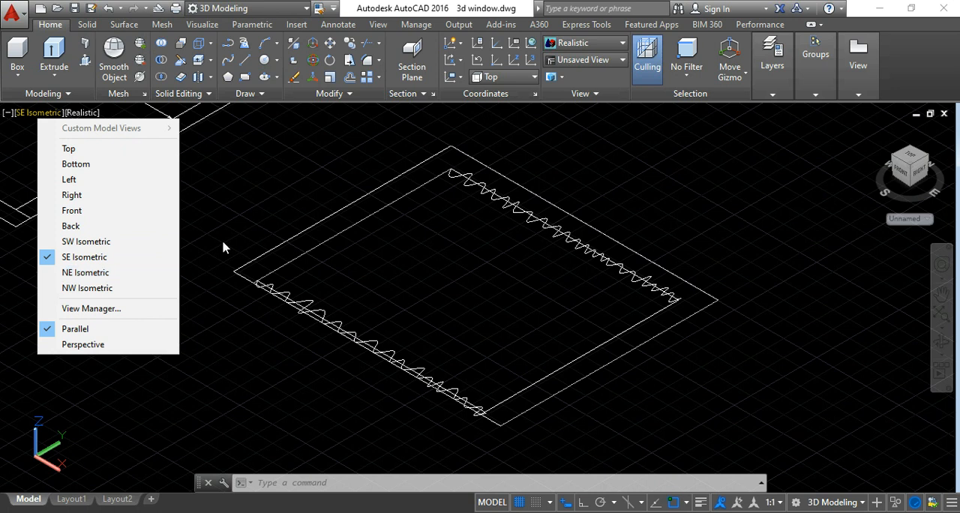
left_click(229, 204)
left_click(228, 195)
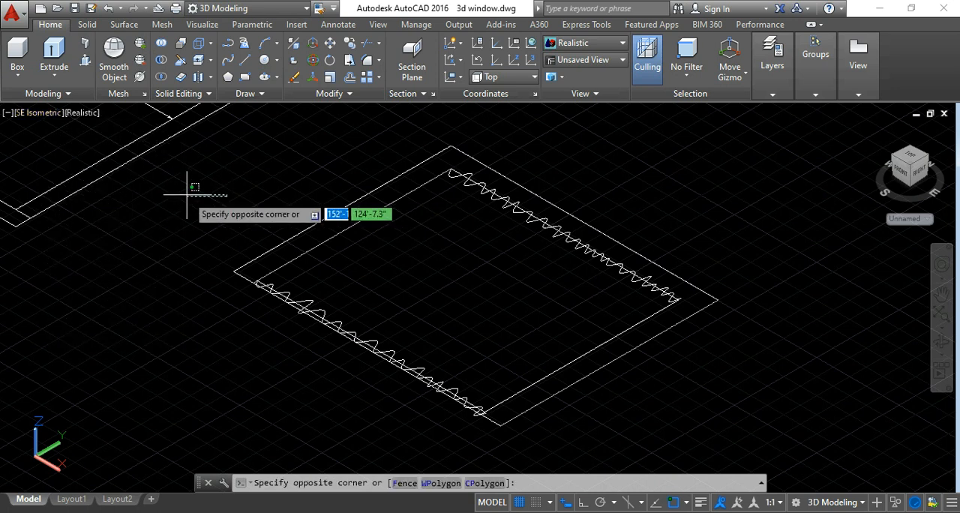
left_click(187, 196)
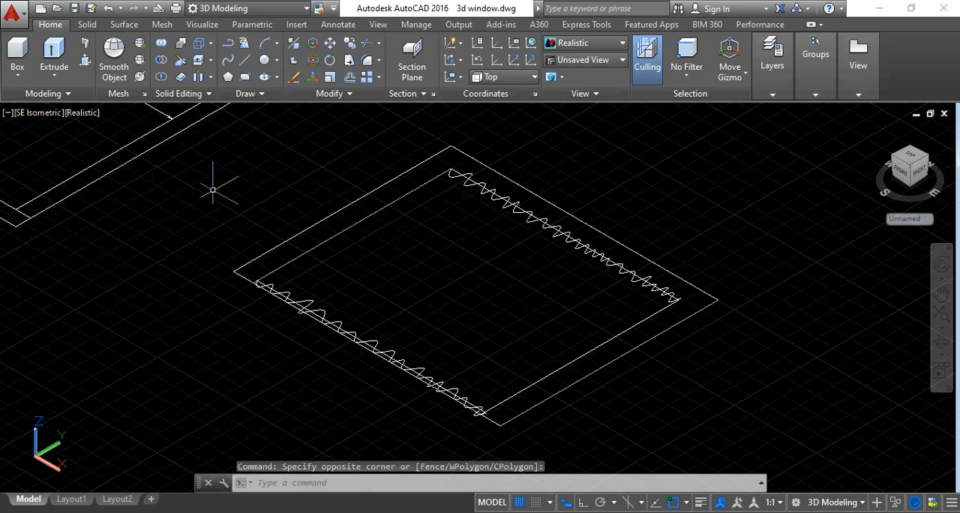
key("Escape")
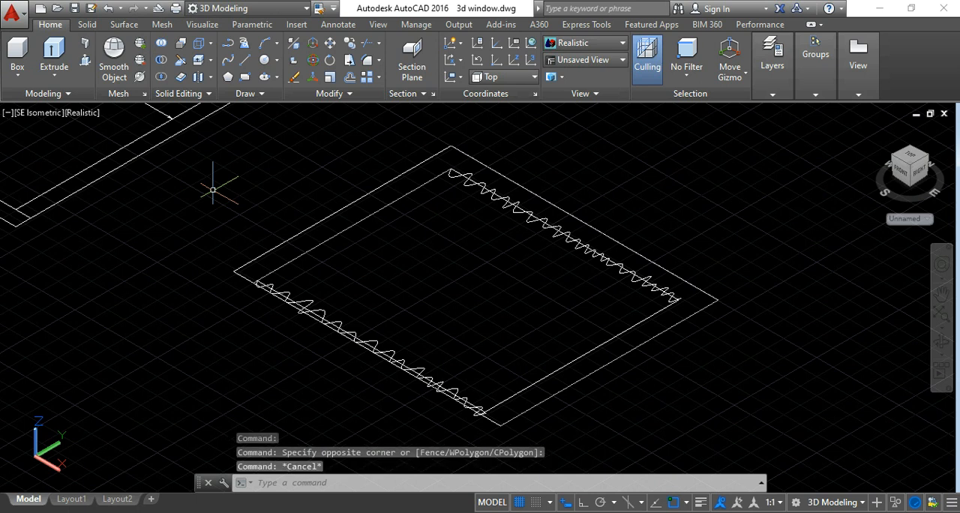
middle_click_drag(407, 305, 386, 301)
key("Escape")
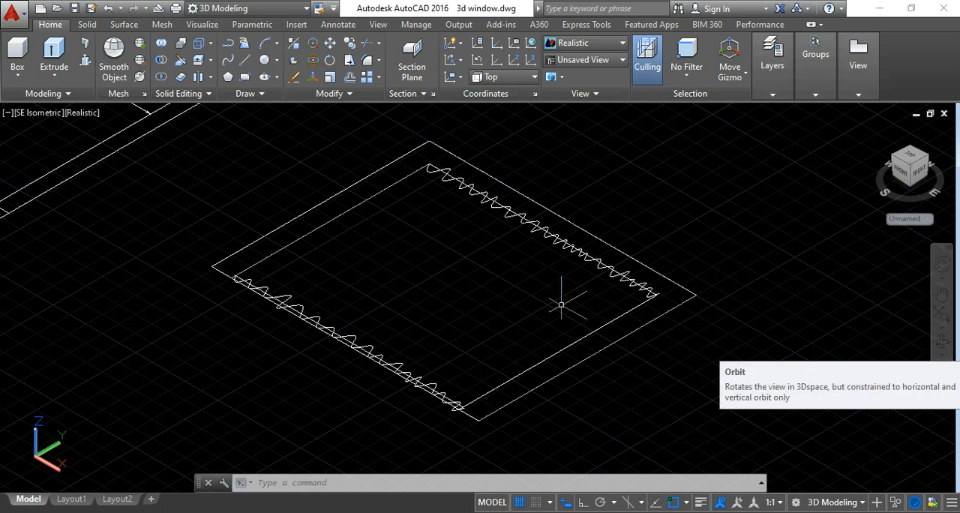
scroll(557, 303, "up", 3)
scroll(556, 303, "down", 4)
middle_click_drag(558, 304, 523, 297)
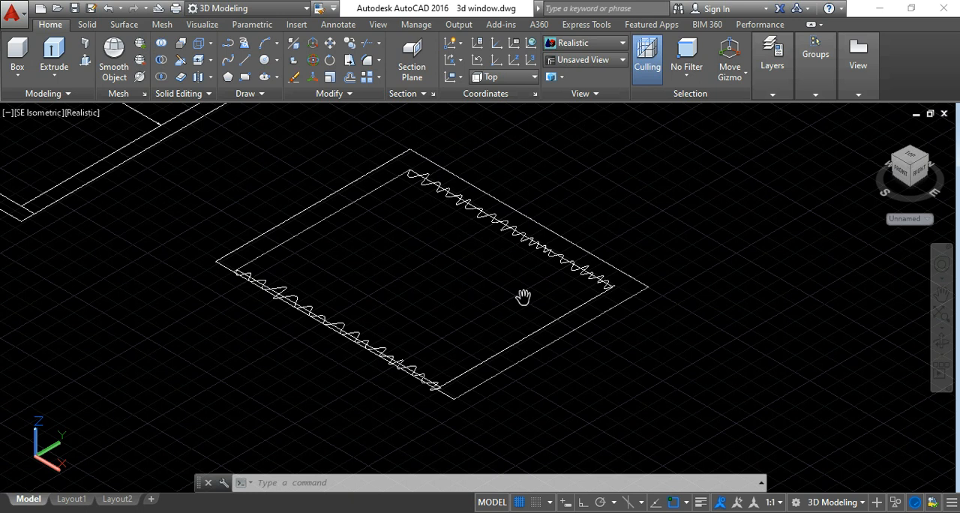
scroll(525, 295, "up", 2)
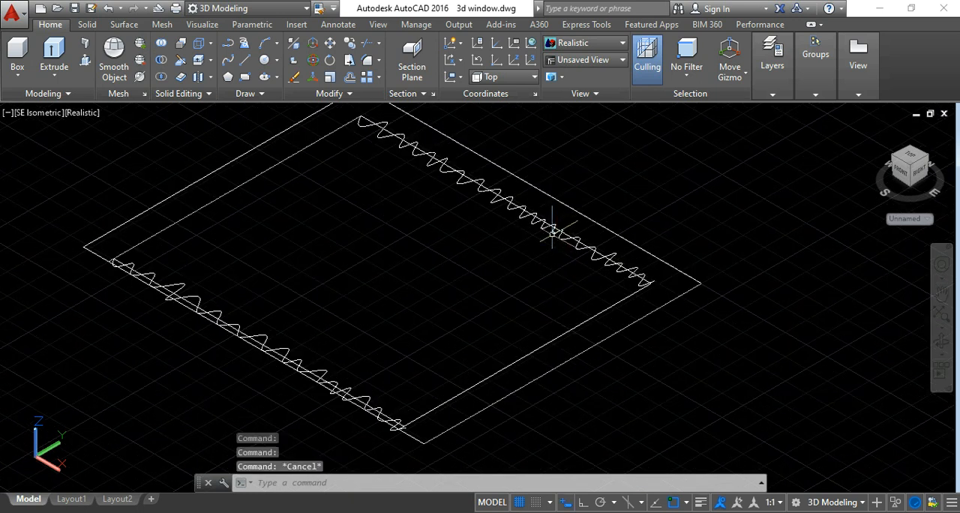
left_click(556, 233)
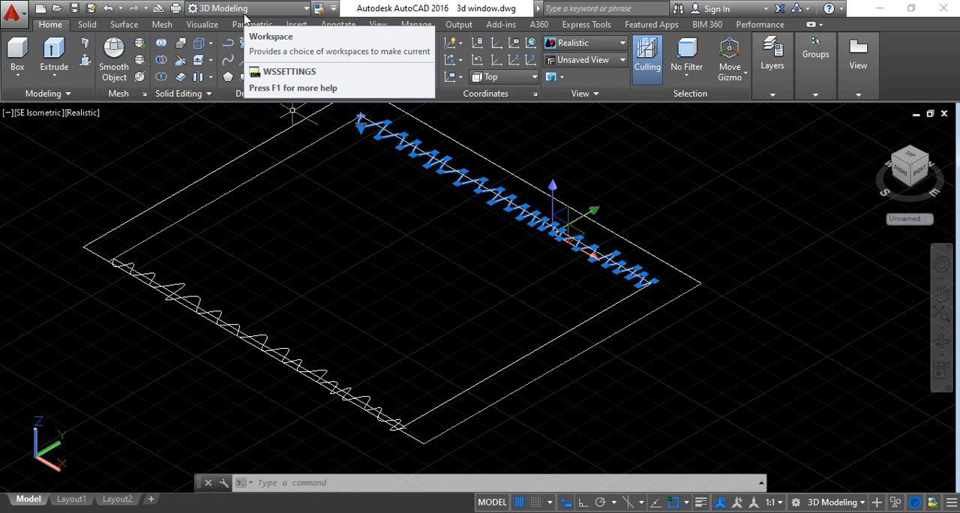
left_click(244, 10)
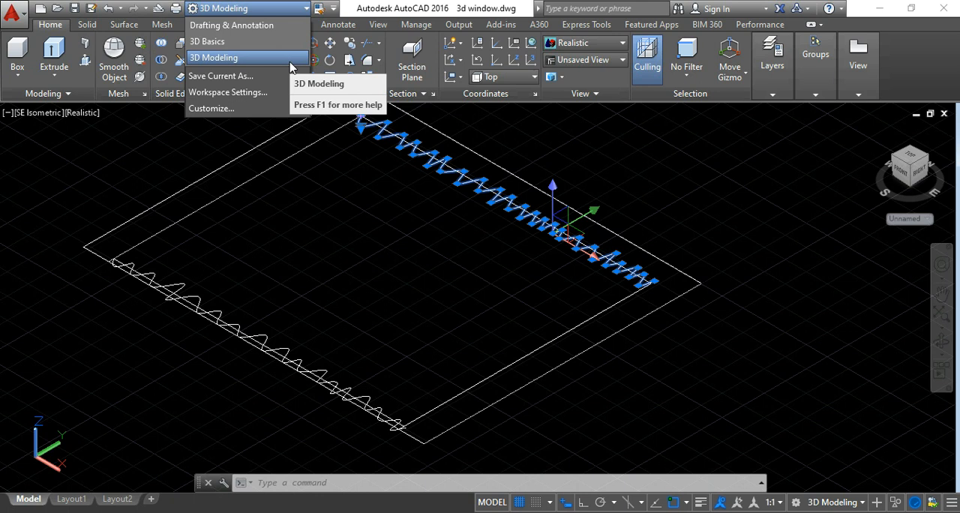
left_click(534, 147)
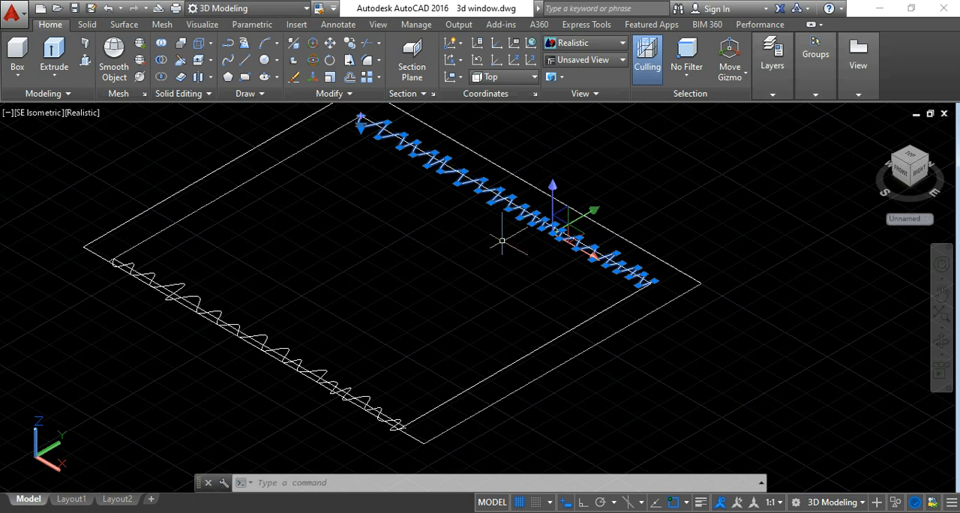
key("Escape")
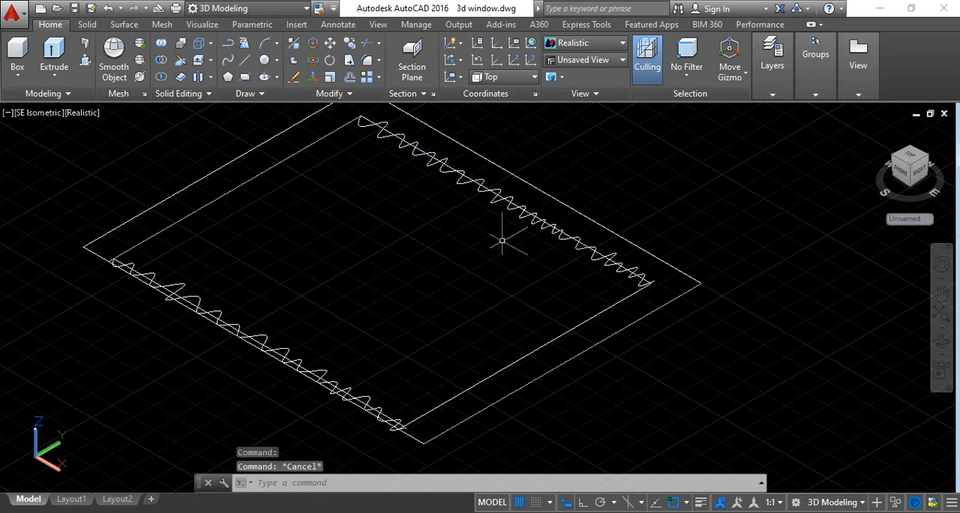
With Ortho on, 3D-rotate the north wavy spline 270° about the X axis running along its length.
middle_click_drag(529, 242, 531, 274)
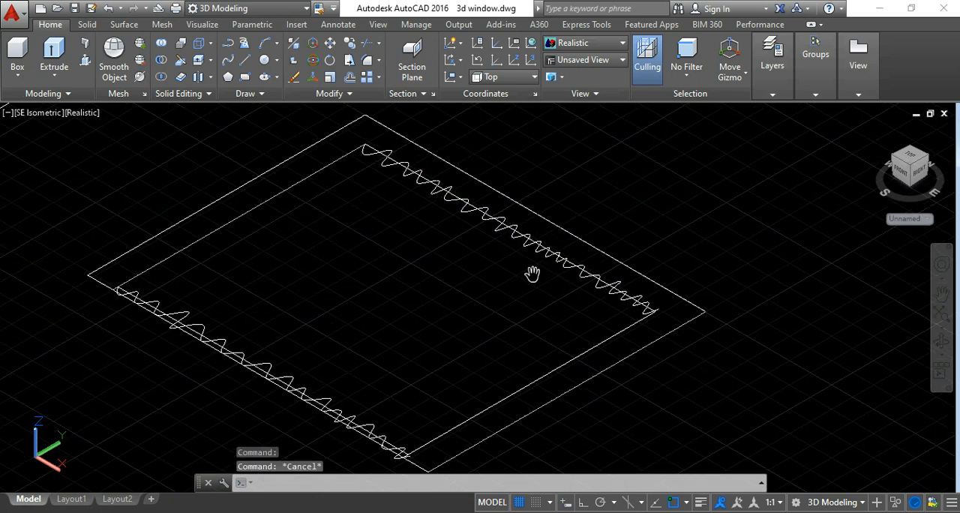
left_click(485, 216)
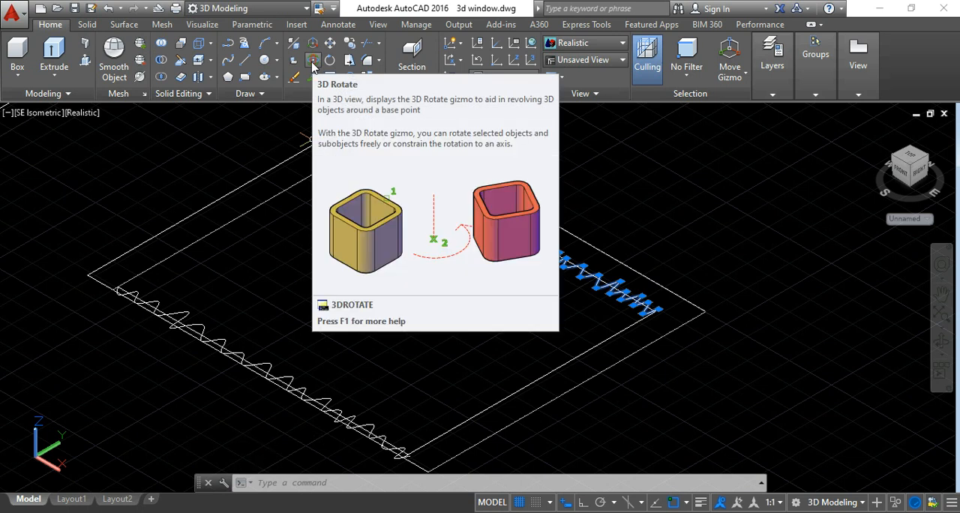
left_click(313, 66)
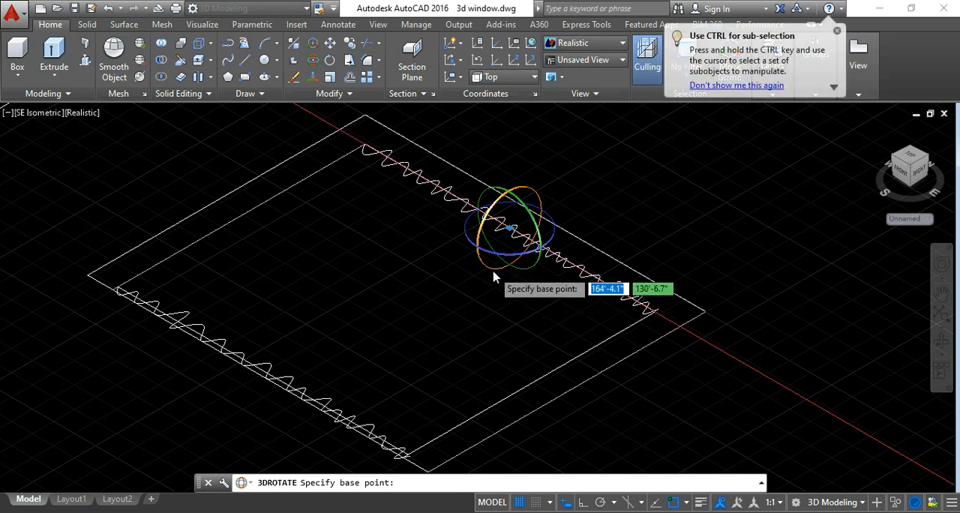
left_click(582, 503)
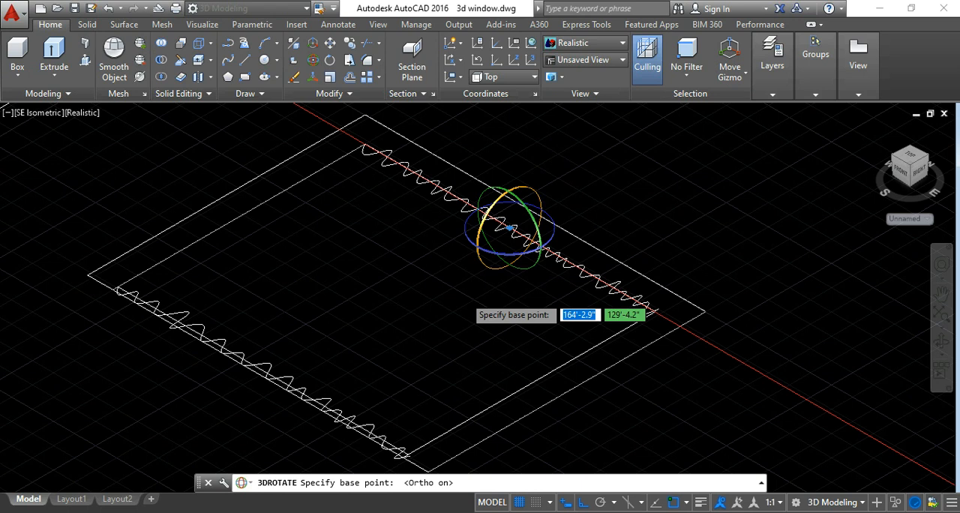
left_click(492, 252)
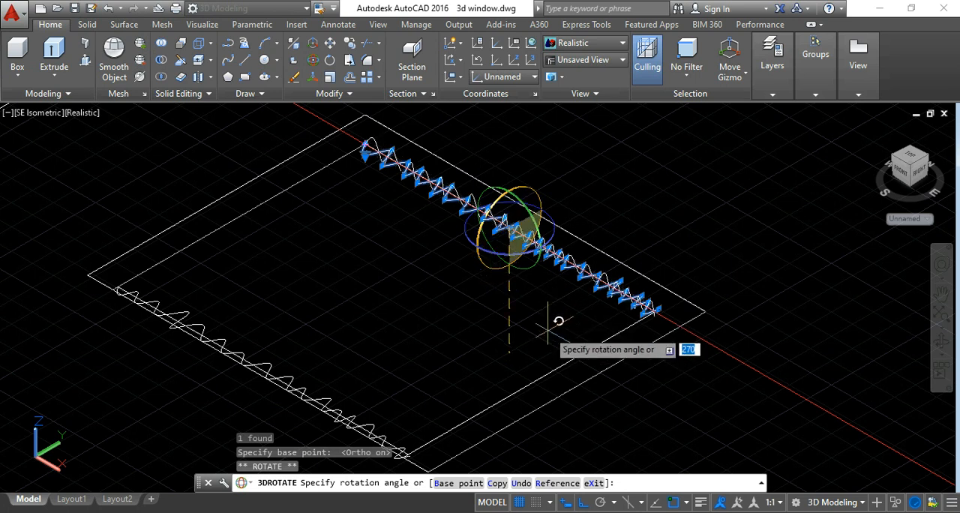
left_click(548, 328)
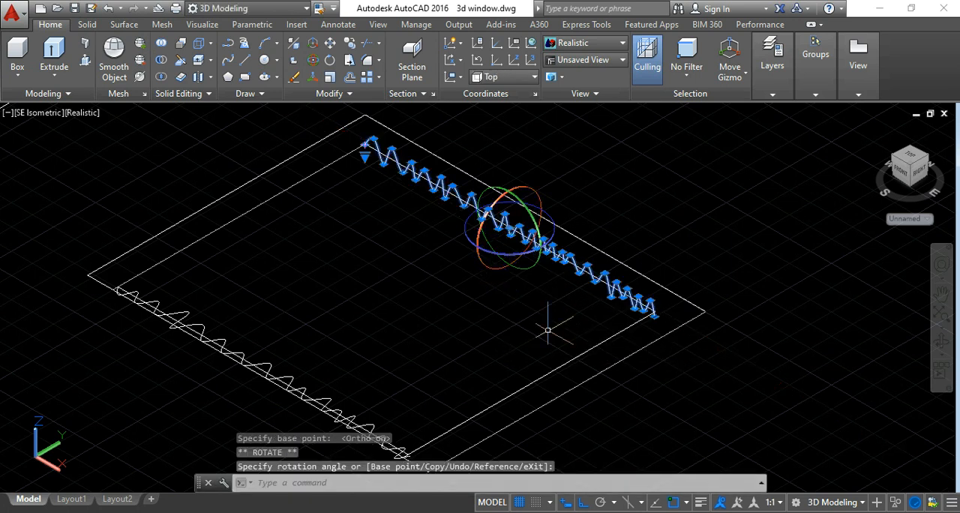
key("Escape")
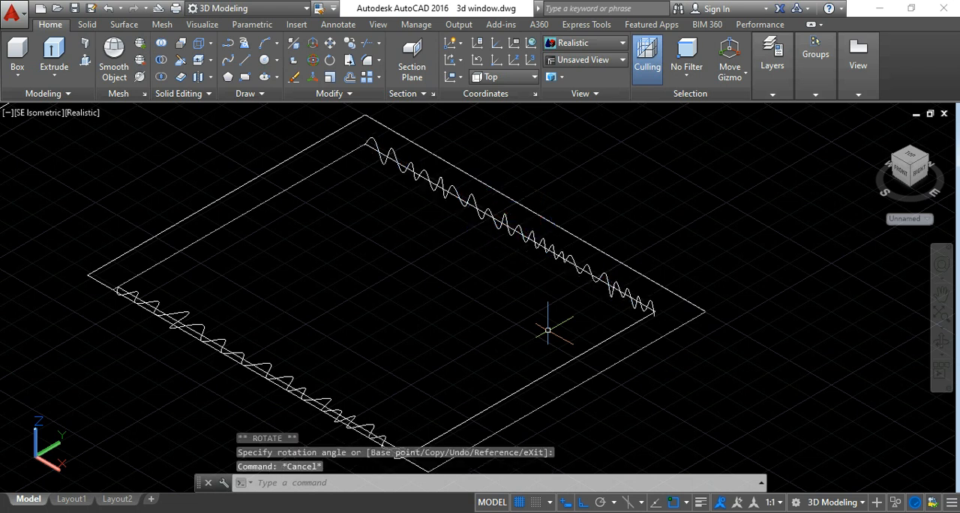
3D-rotate the south wavy spline 90° about the X axis running along its length.
middle_click_drag(548, 330, 548, 315)
left_click(944, 343)
mouse_move(700, 358)
left_mouse_down()
mouse_move(633, 319)
mouse_move(664, 305)
mouse_move(703, 349)
left_mouse_up()
key("Escape")
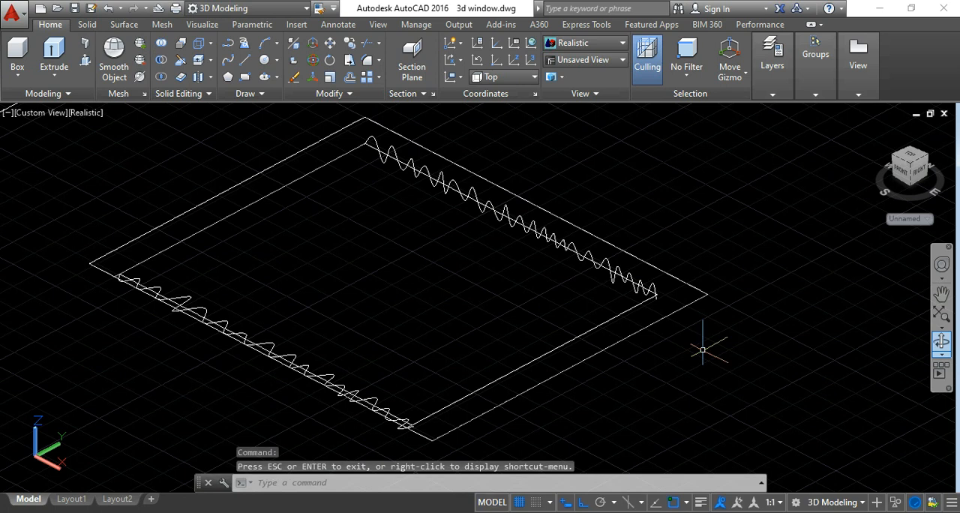
middle_click_drag(287, 282, 298, 244)
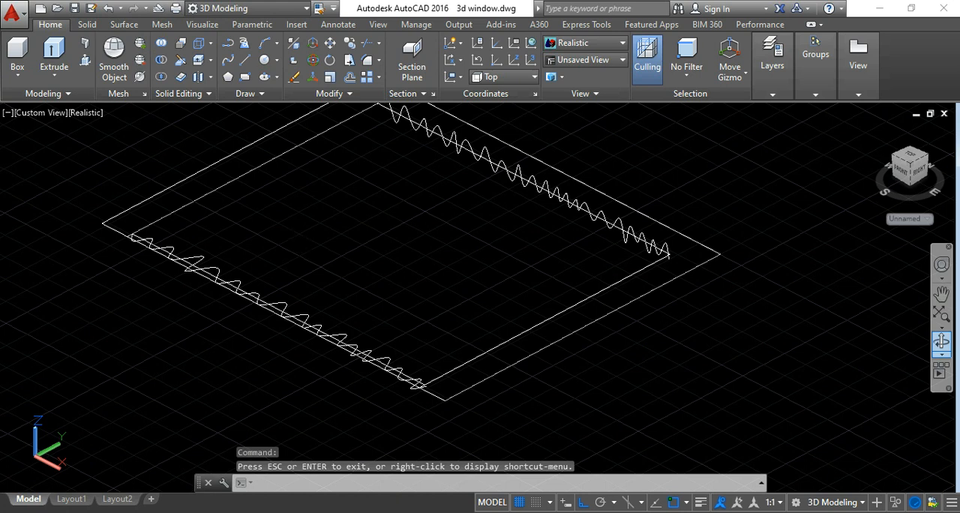
key("Escape")
scroll(307, 321, "up", 2)
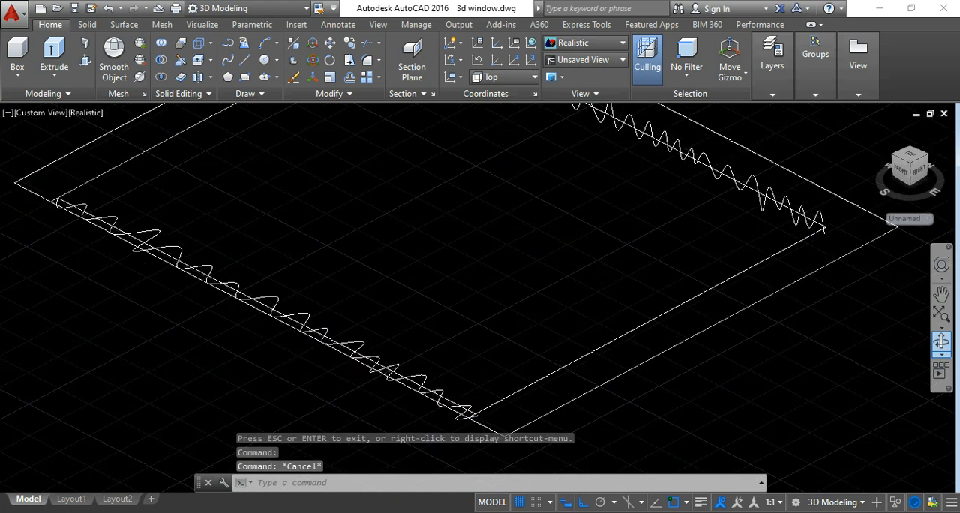
scroll(318, 315, "down", 4)
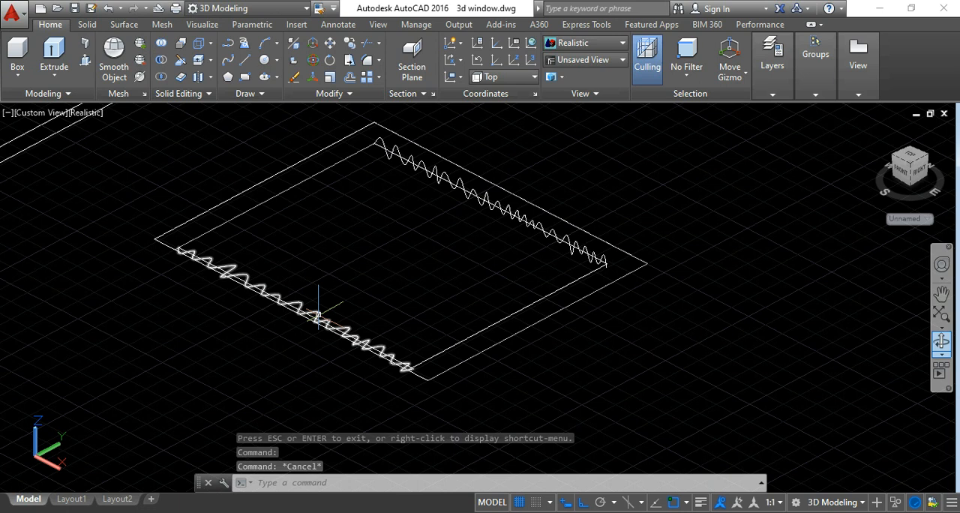
left_click(318, 315)
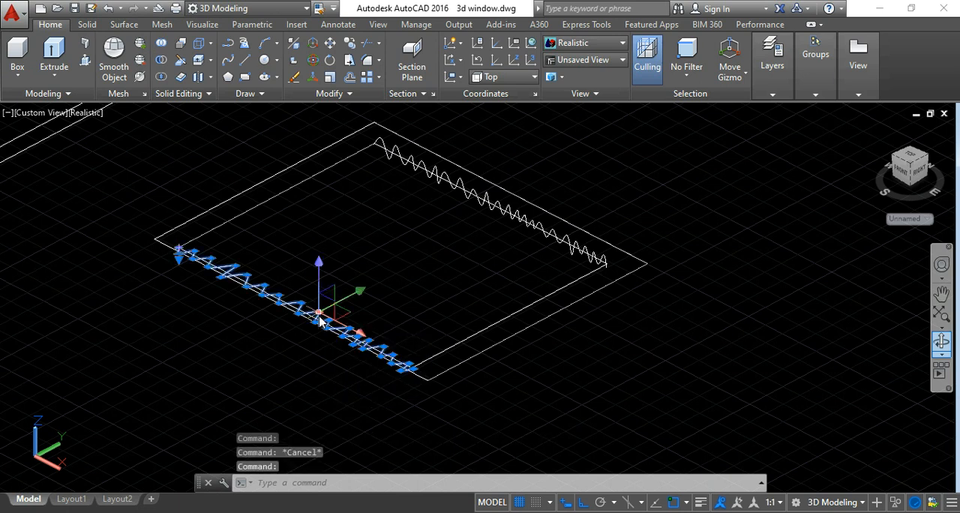
left_click(313, 61)
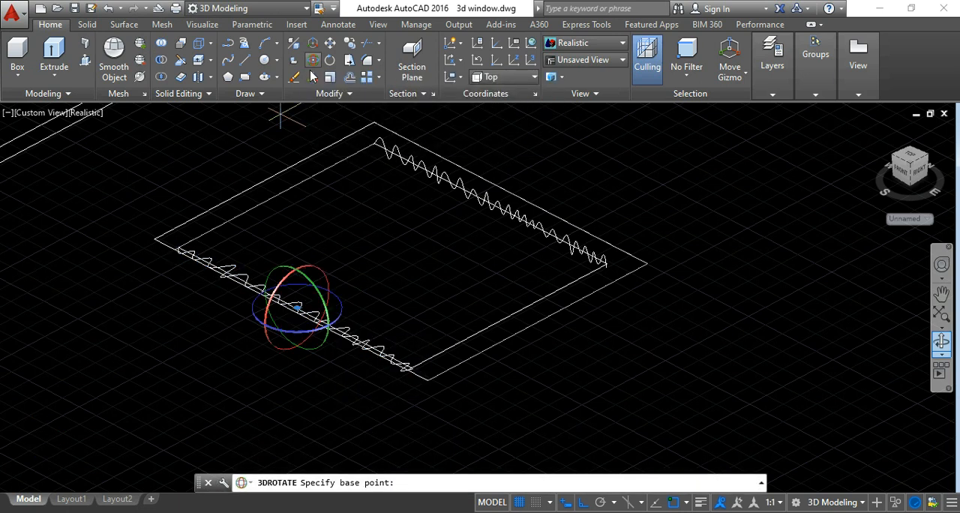
left_click(332, 260)
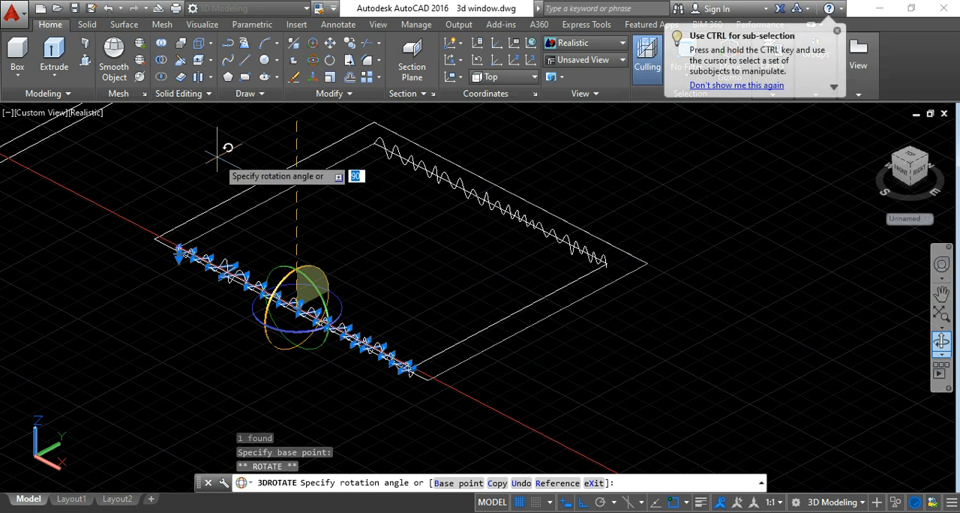
key("Return")
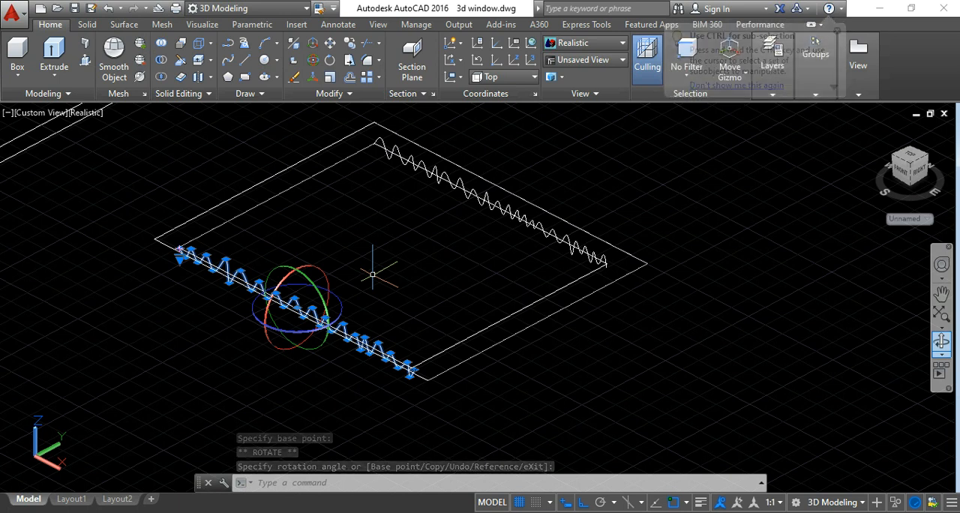
key("Escape")
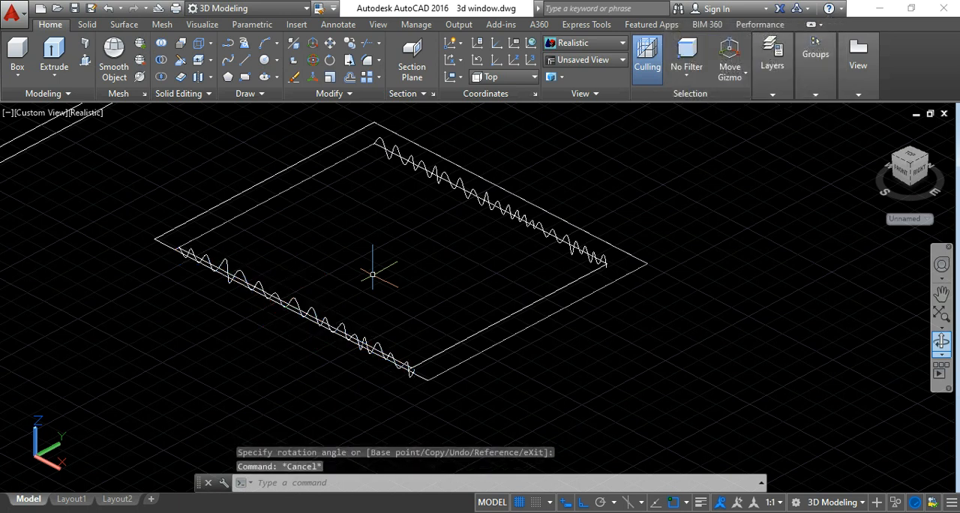
Loft a surface between the north and south wavy splines using the Cross sections only option.
left_click(941, 341)
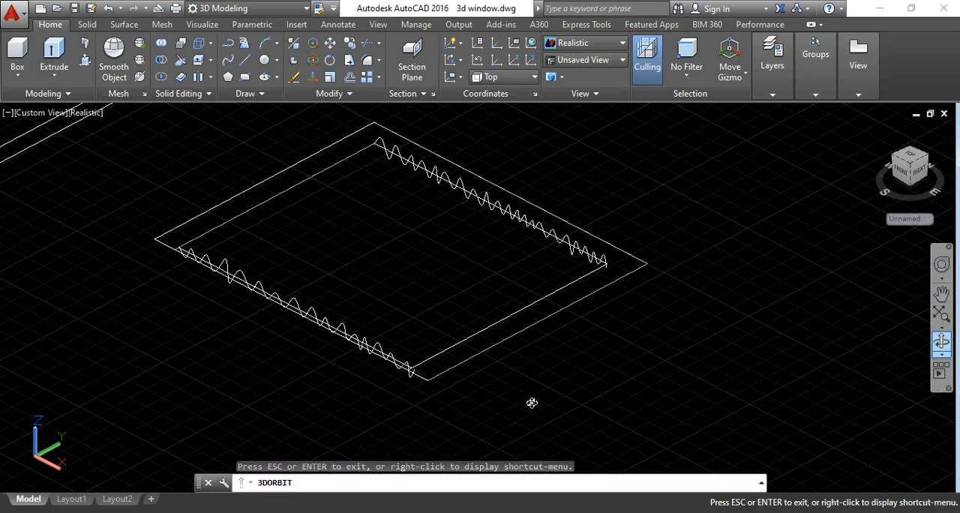
left_click_drag(532, 403, 524, 342)
left_click_drag(510, 355, 552, 415)
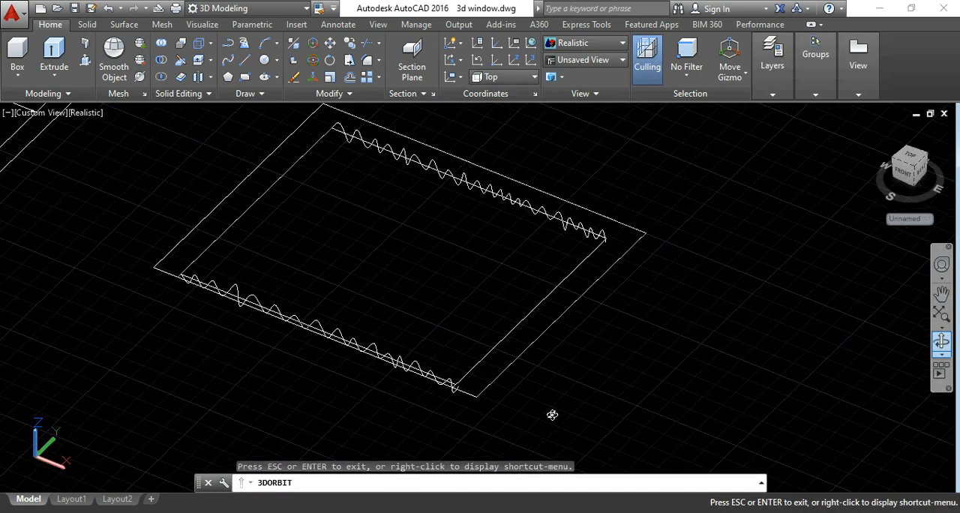
key("Escape")
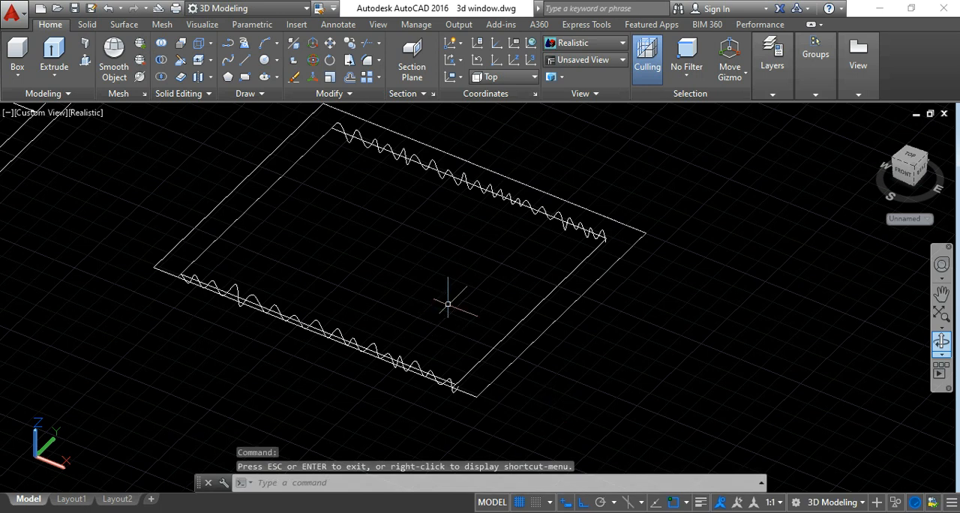
left_click(60, 78)
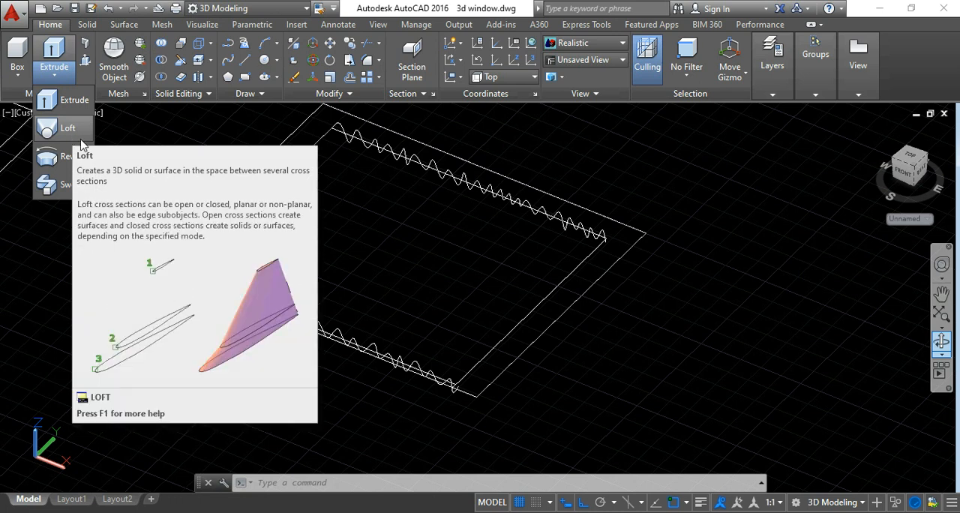
left_click(63, 131)
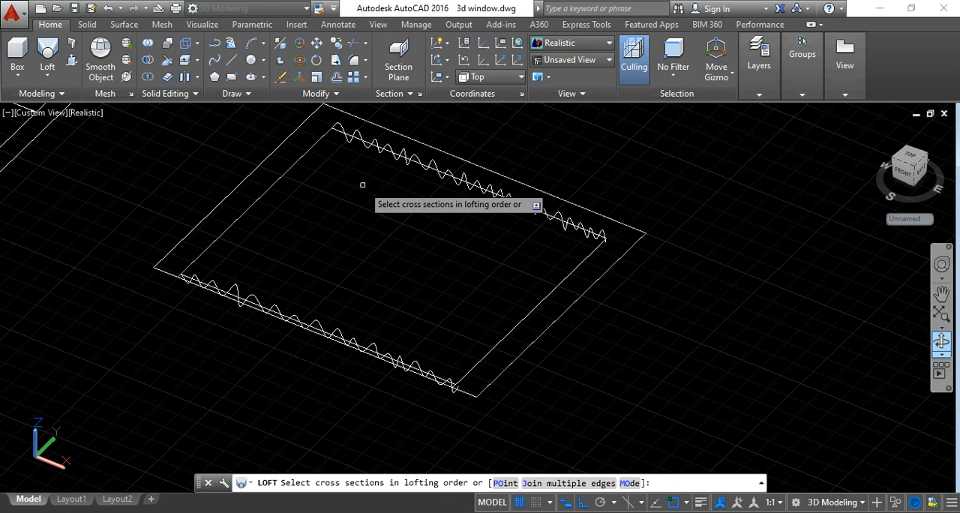
left_click(464, 176)
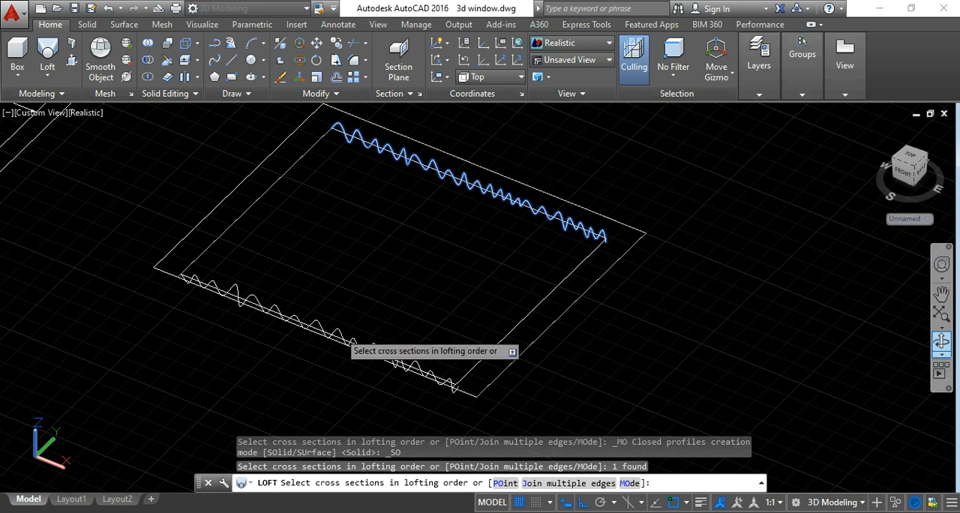
left_click(339, 332)
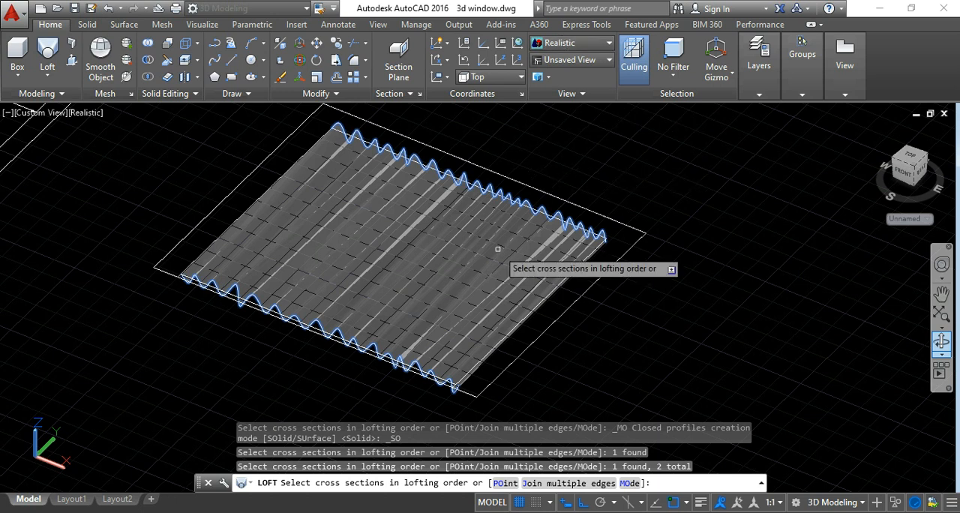
key("Return")
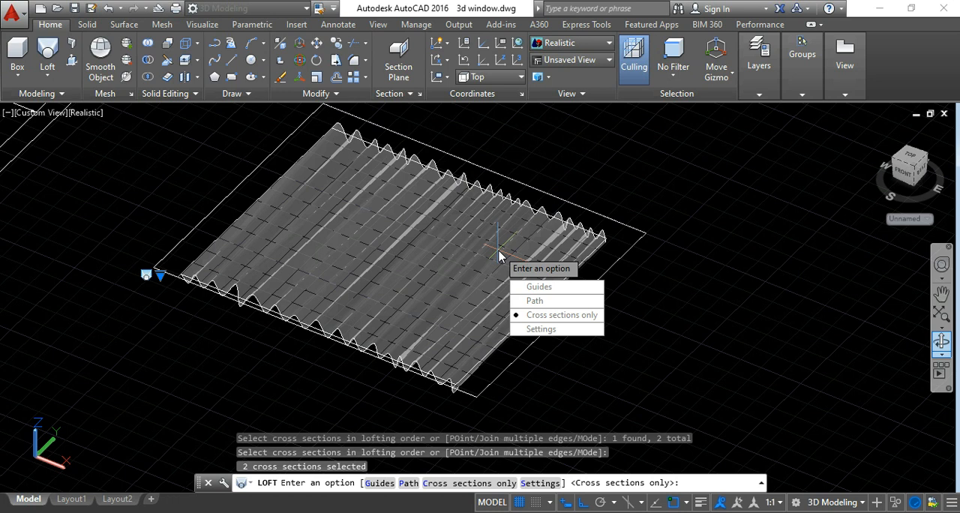
left_click(555, 315)
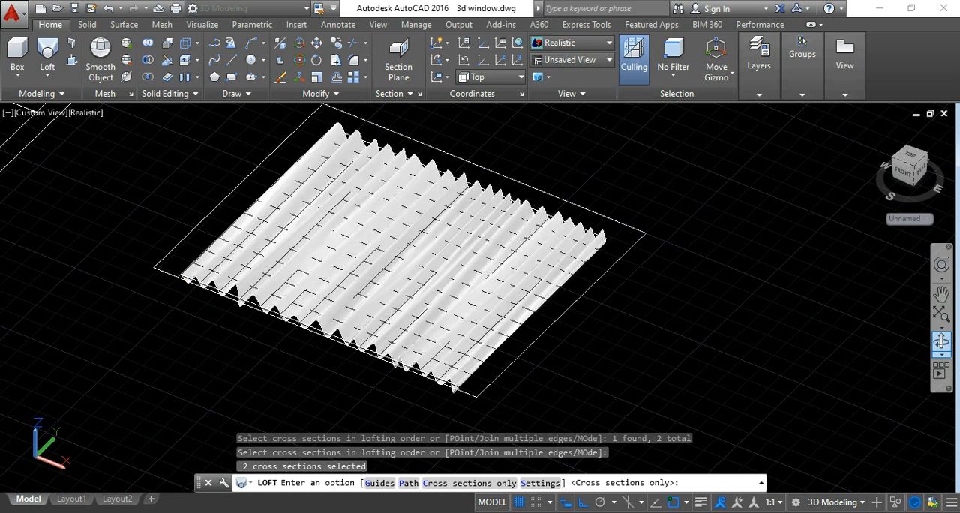
Examine the pleated lofted surface and its wavy ends from several viewing angles.
scroll(492, 278, "up", 2)
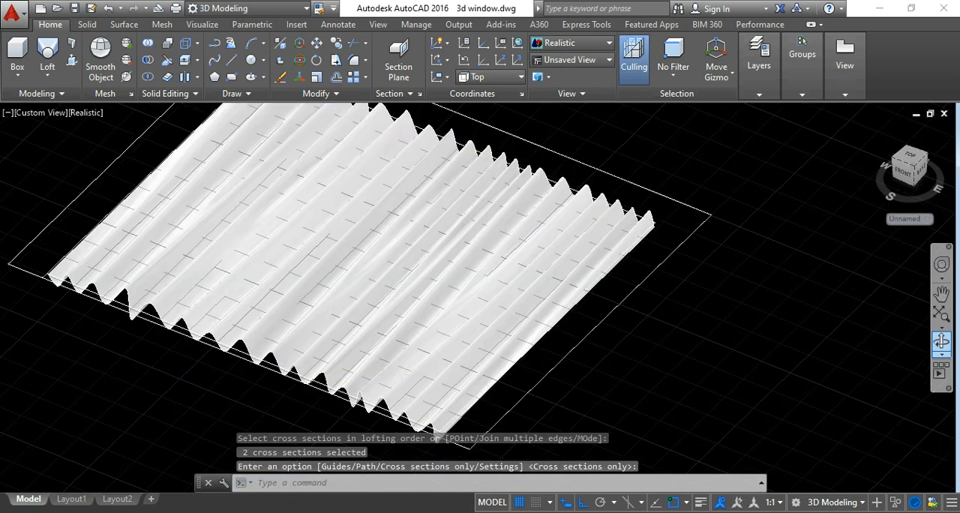
scroll(494, 272, "down", 2)
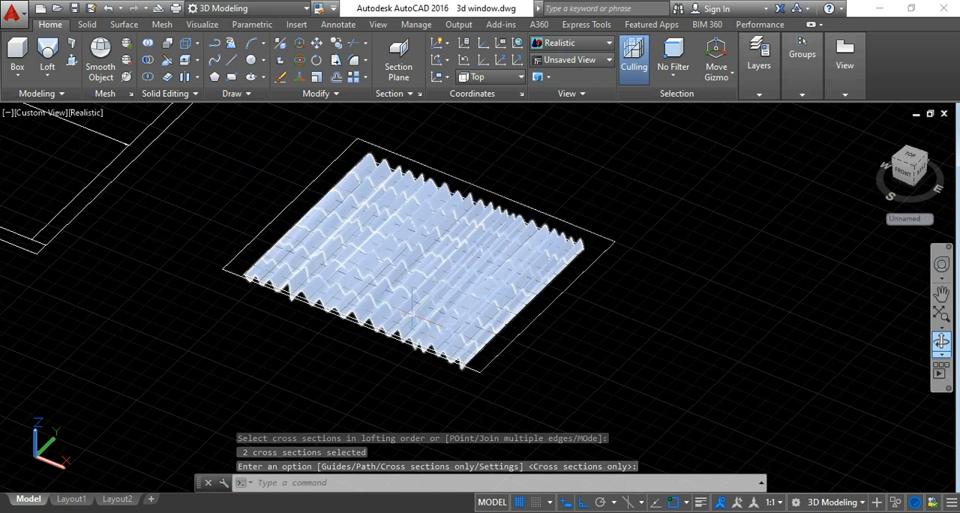
left_click(941, 341)
left_click_drag(462, 369, 497, 302)
key("Escape")
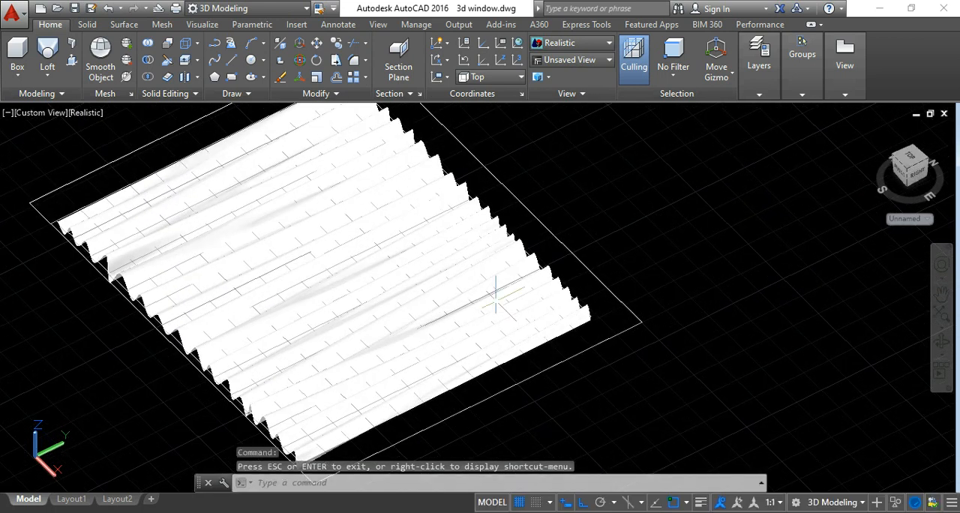
scroll(607, 291, "up", 3)
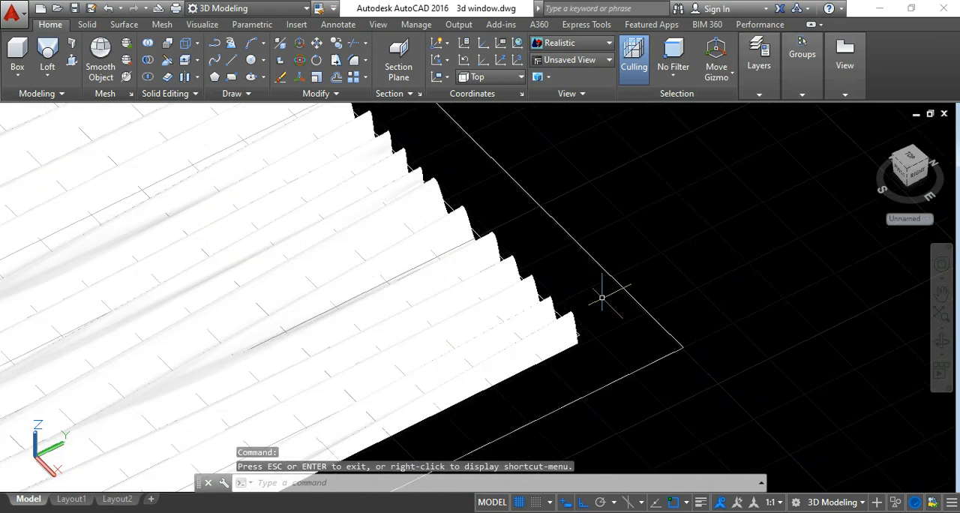
left_click(941, 342)
mouse_move(780, 354)
left_mouse_down()
mouse_move(589, 299)
mouse_move(611, 350)
left_mouse_up()
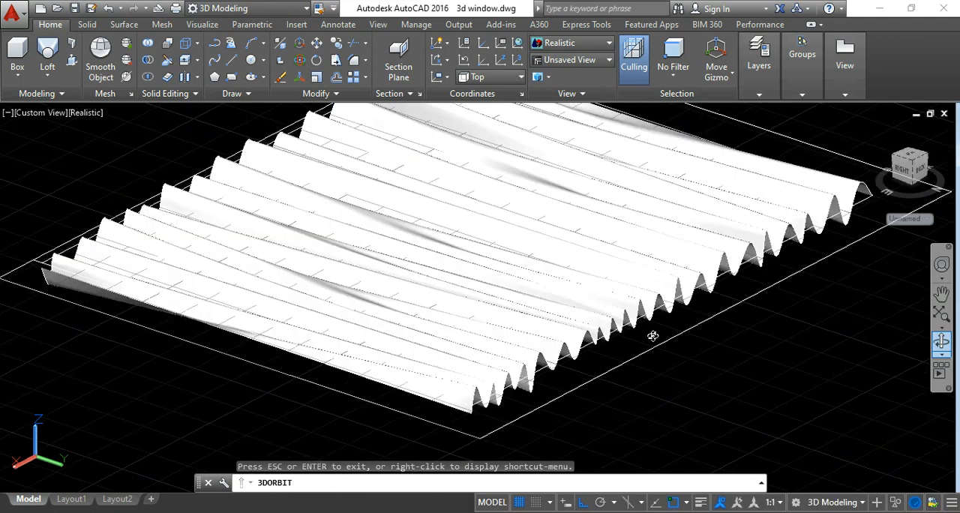
key("Escape")
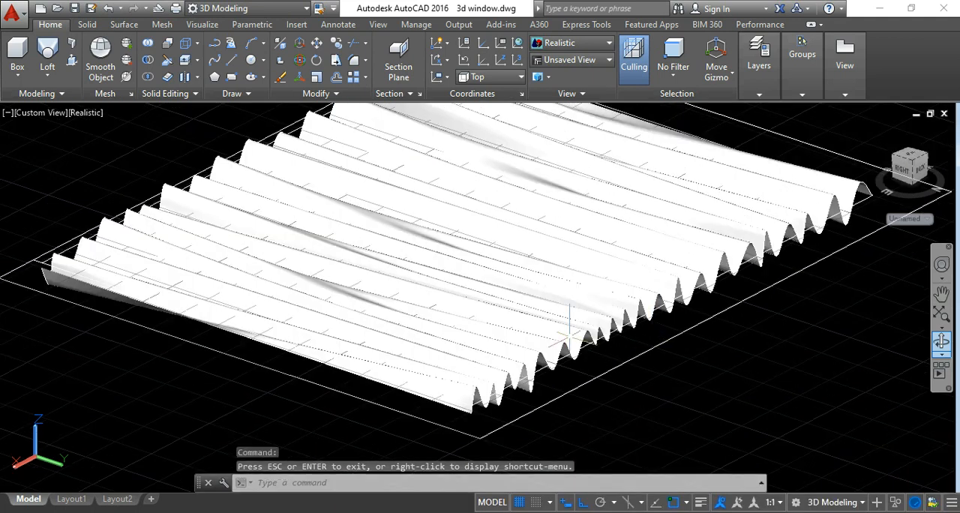
Draw a circle of 0.5" radius centred on the inner outline's north-east corner.
scroll(477, 409, "up", 3)
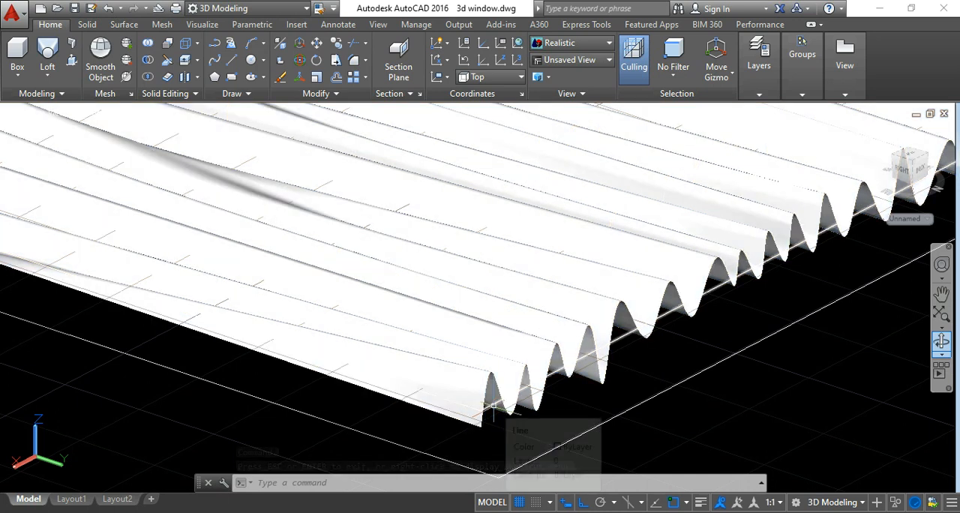
left_click(493, 405)
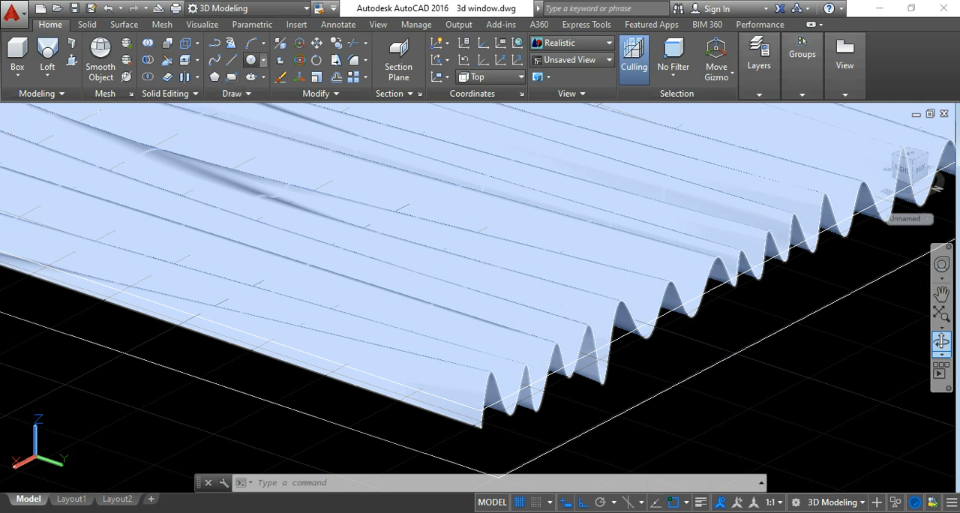
left_click(252, 60)
scroll(477, 410, "up", 3)
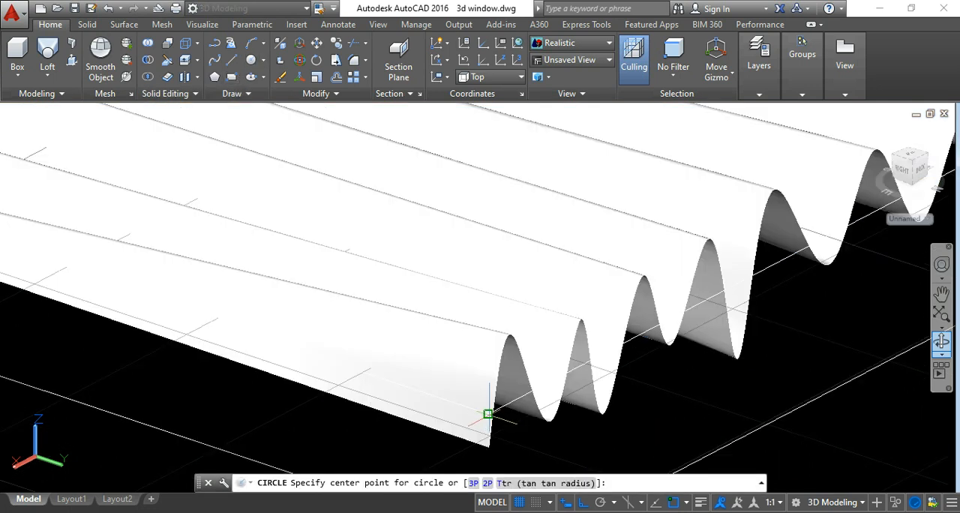
left_click(488, 414)
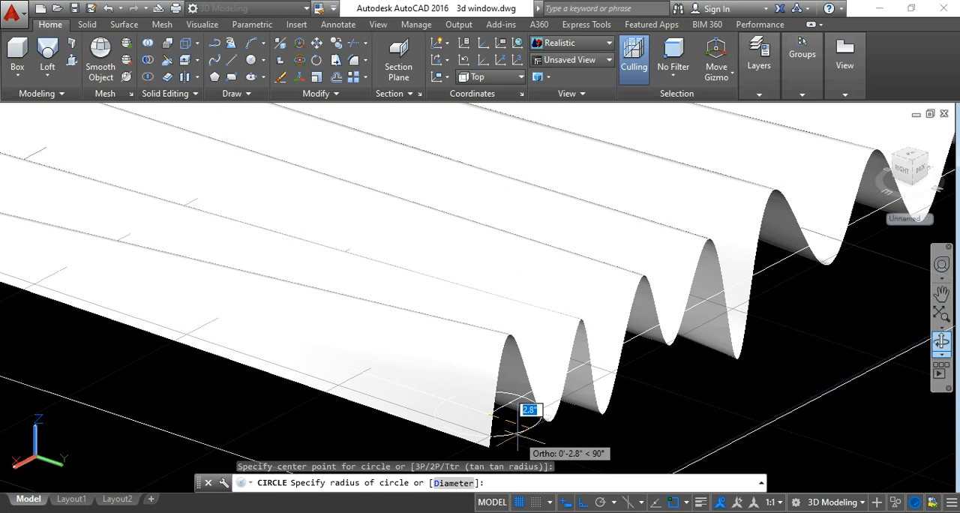
type("0.5")
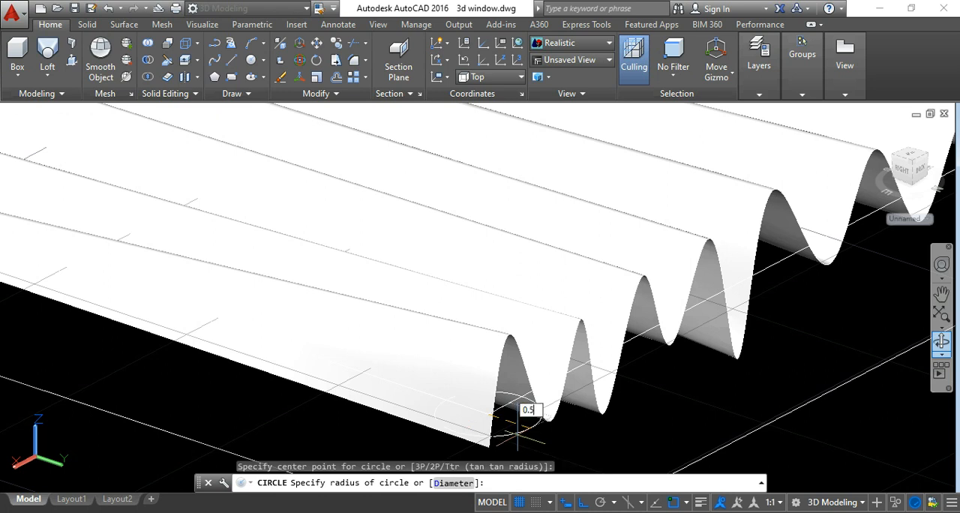
key("Return")
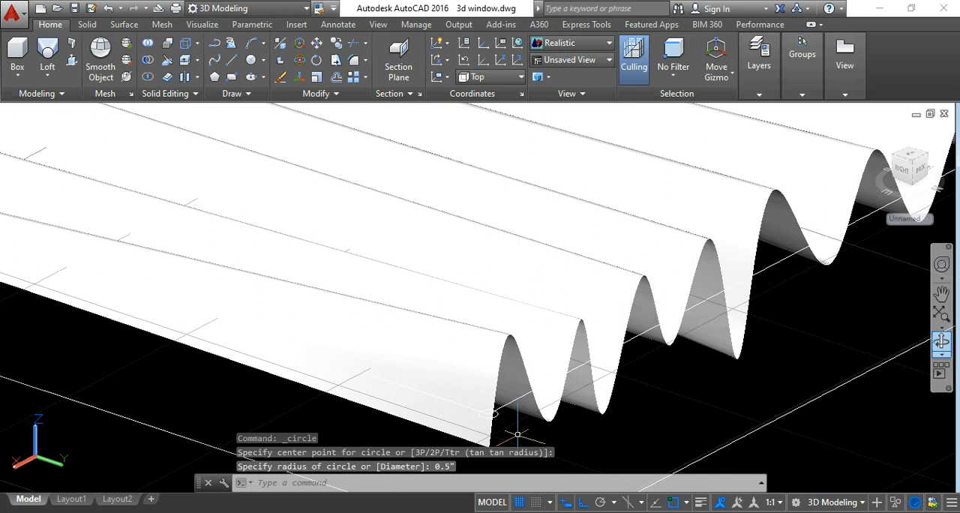
3D-rotate the small corner circle upright about the Y axis.
scroll(504, 409, "up", 3)
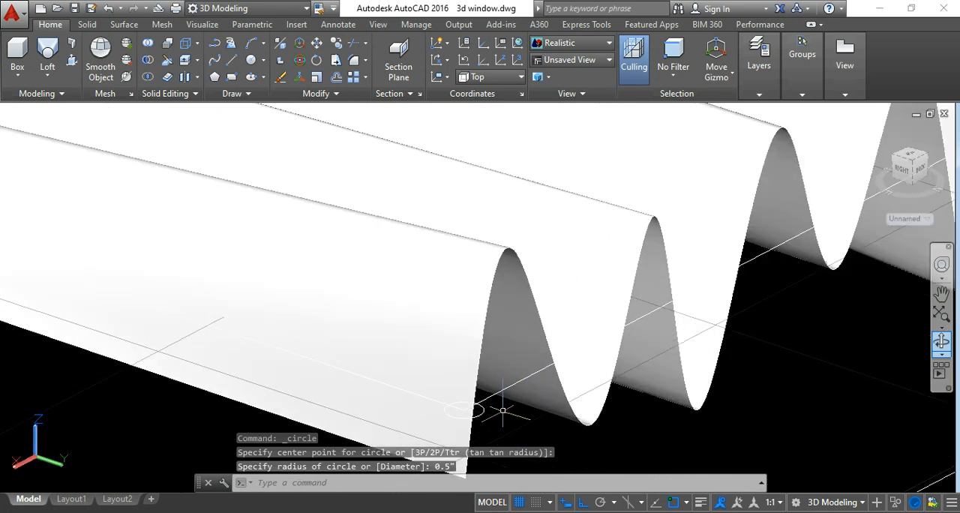
left_click(482, 411)
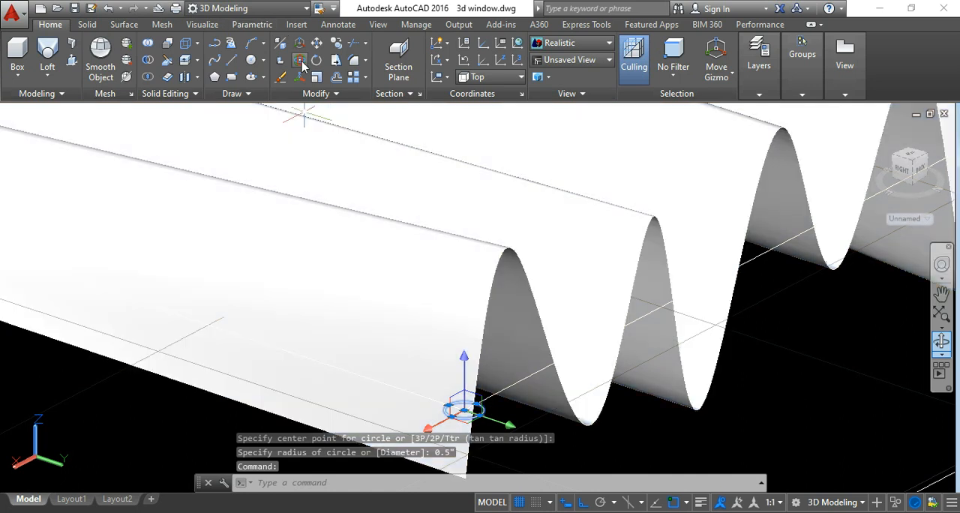
left_click(299, 60)
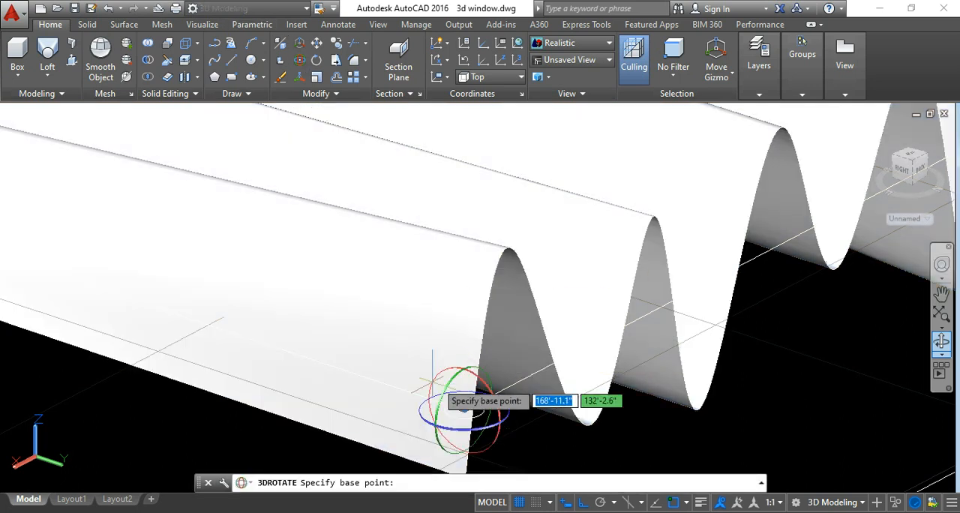
left_click(448, 390)
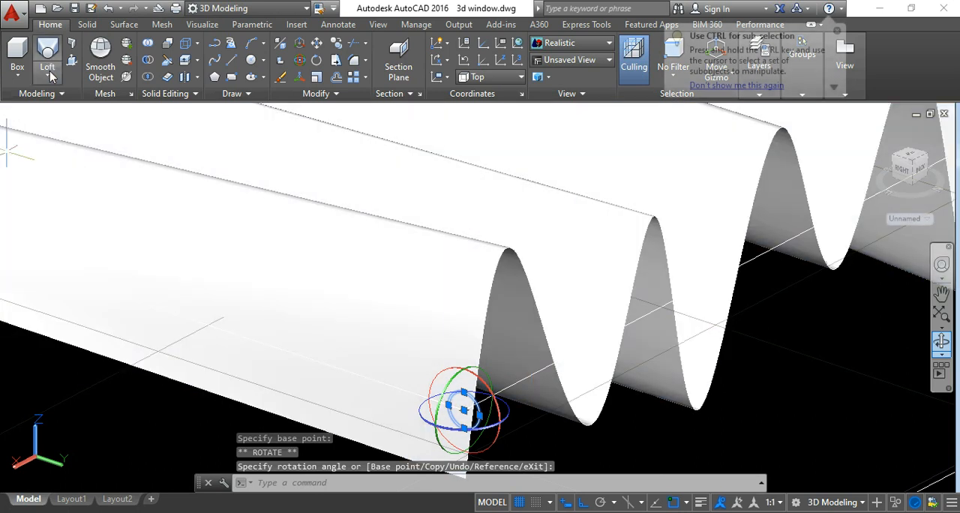
Sweep the small upright circle along the inner outline's north edge to form the curtain rod.
left_click(47, 75)
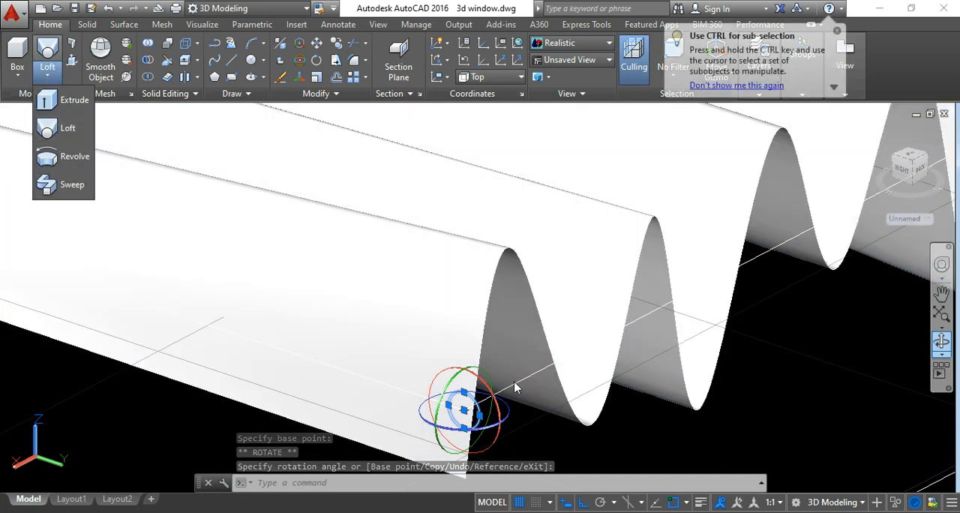
key("Escape")
key("Escape")
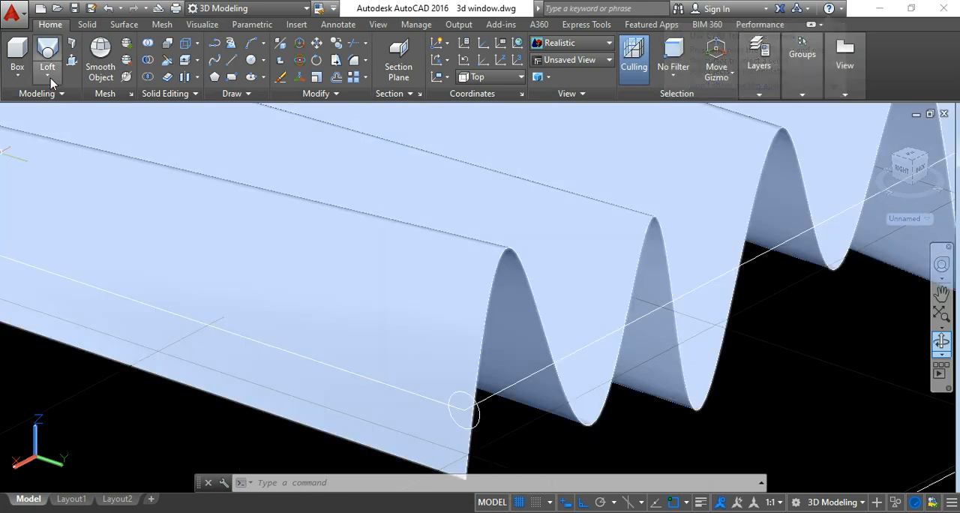
left_click(50, 78)
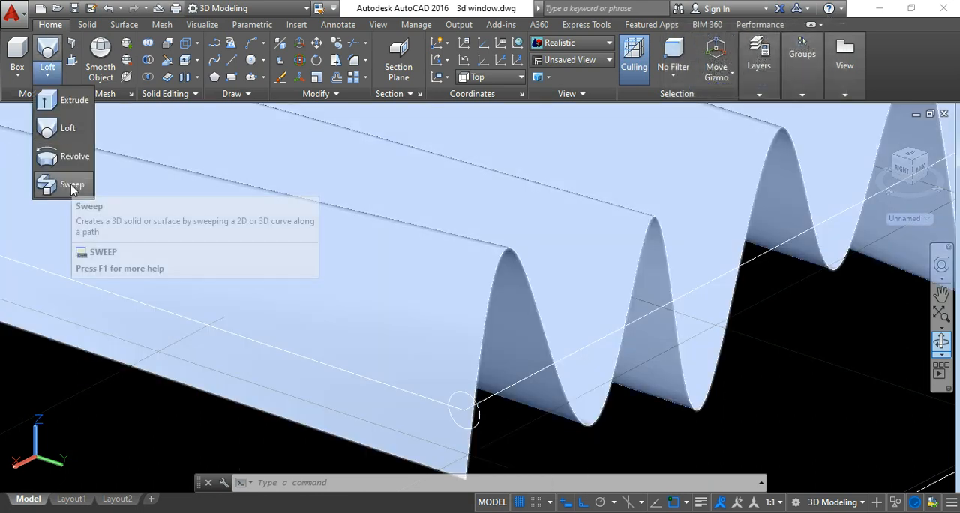
left_click(71, 185)
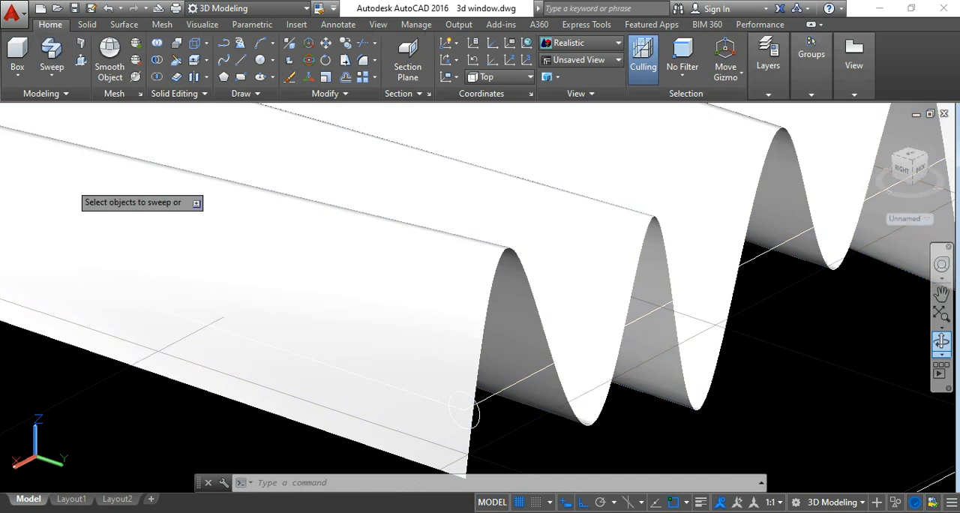
left_click(463, 409)
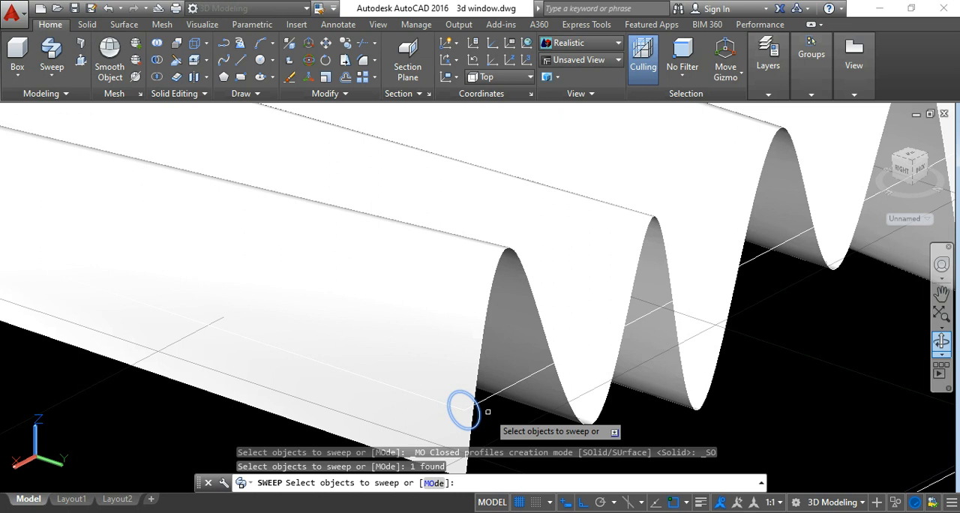
key("Return")
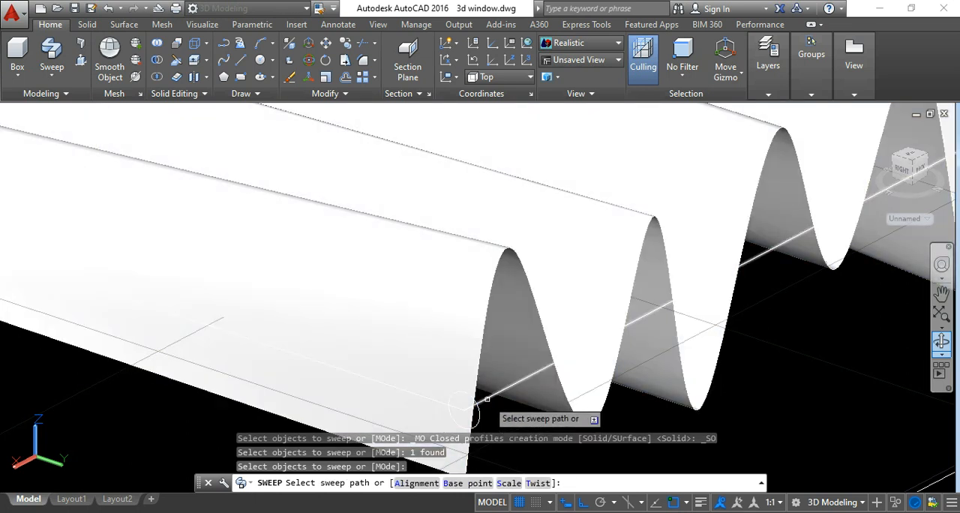
left_click(486, 399)
scroll(491, 401, "down", 5)
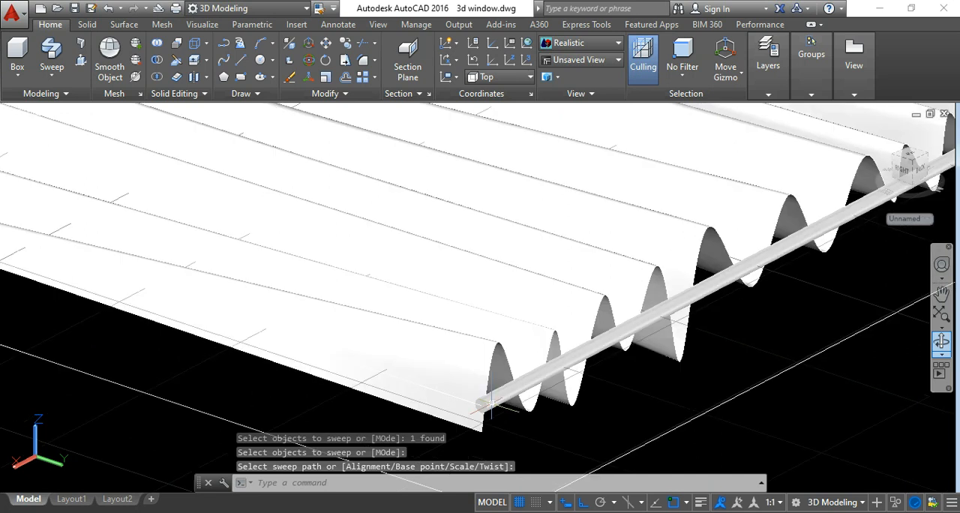
key("Escape")
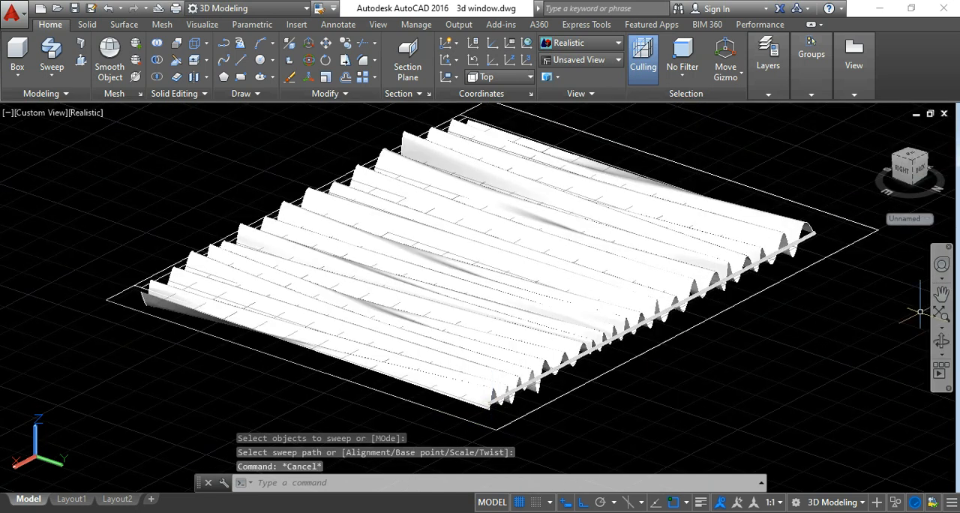
Show the model from the Right view in the 2D Wireframe visual style.
left_click(940, 345)
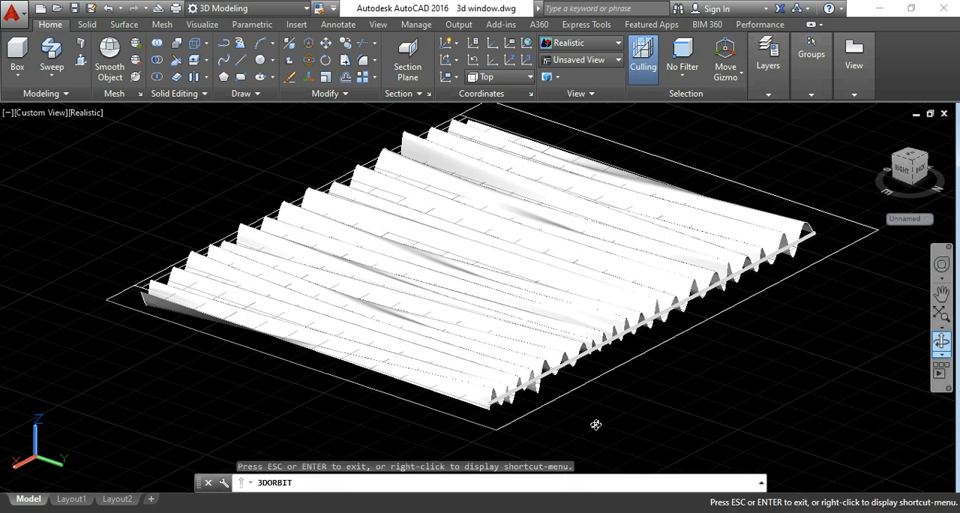
left_click_drag(596, 424, 691, 422)
left_click_drag(682, 438, 666, 402)
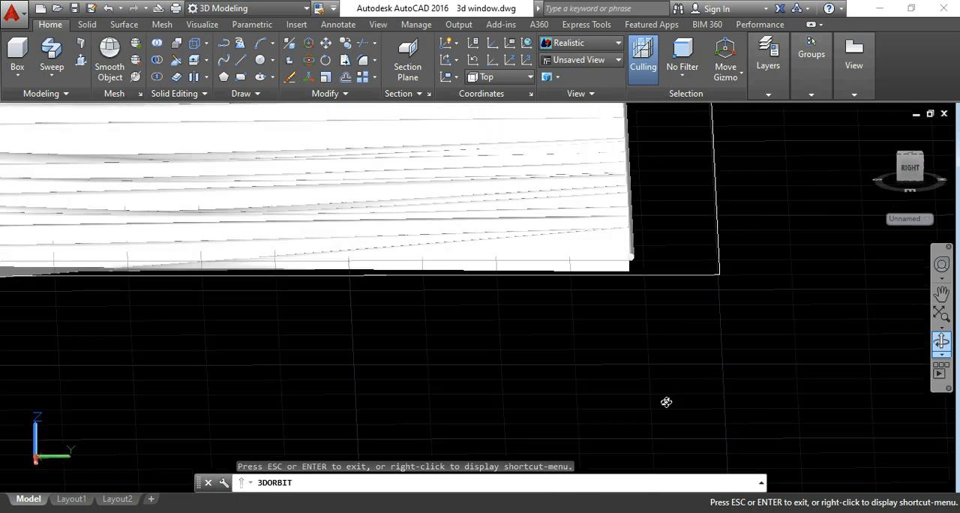
key("Escape")
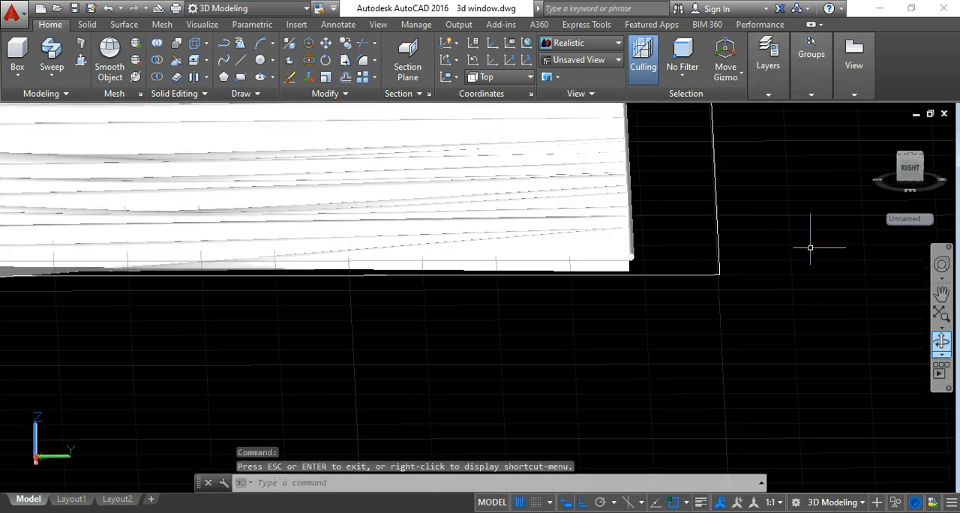
left_click(908, 168)
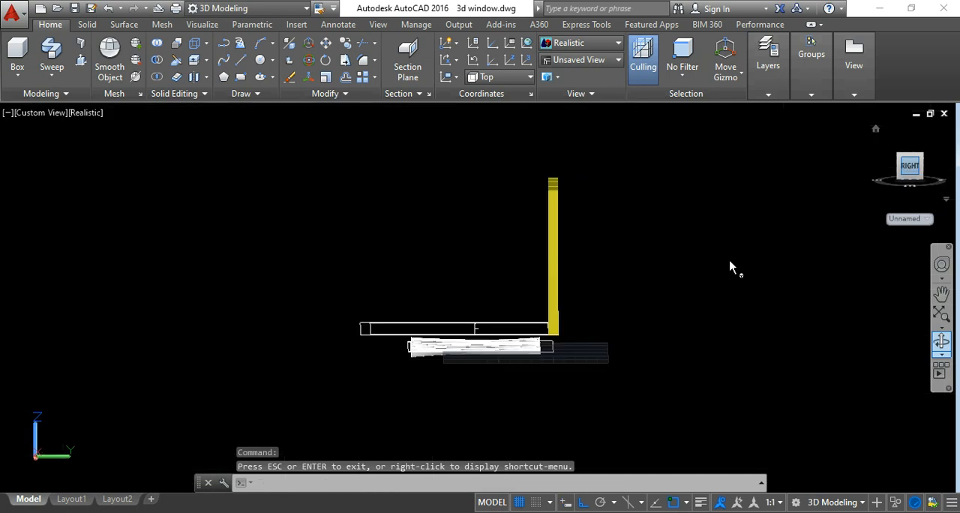
scroll(536, 348, "up", 10)
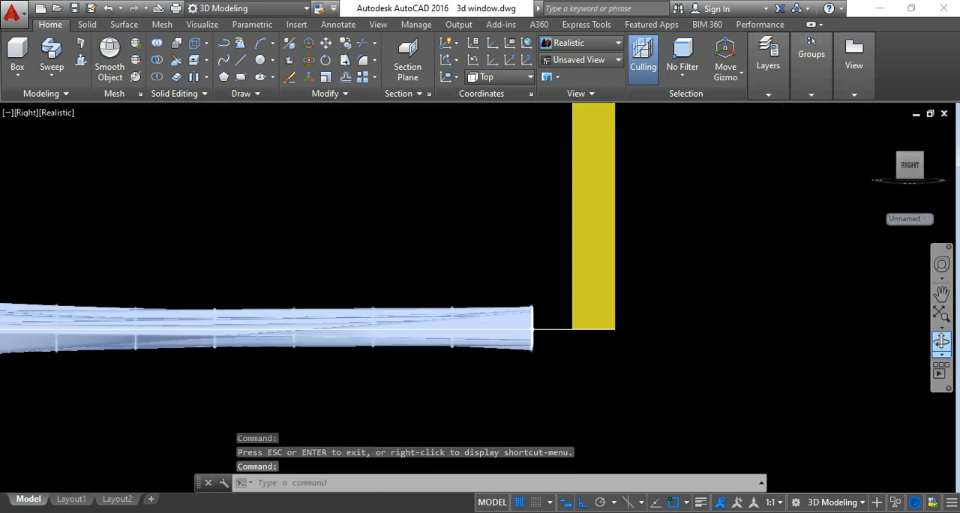
left_click(589, 47)
left_click(567, 90)
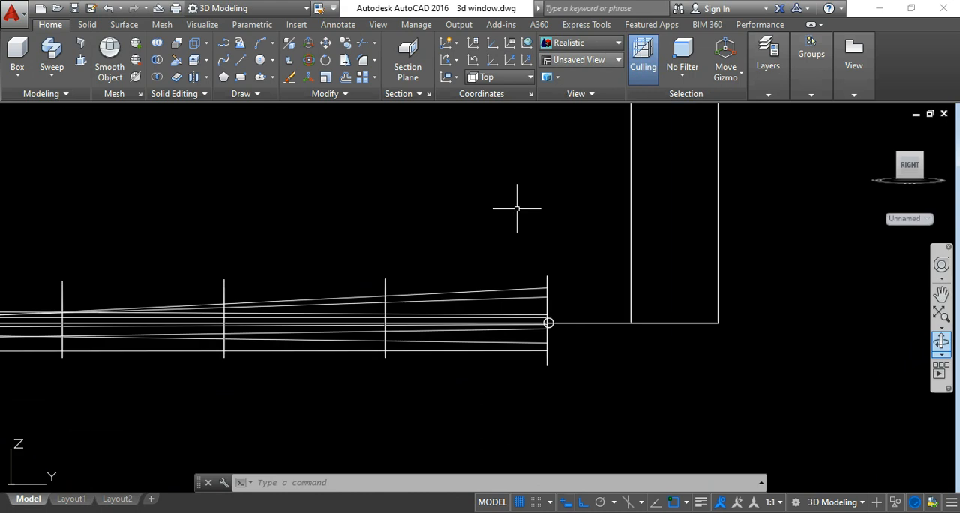
Move the curtain rod 4" inward from the curtain's north end, along the inner outline toward the south.
scroll(528, 345, "up", 5)
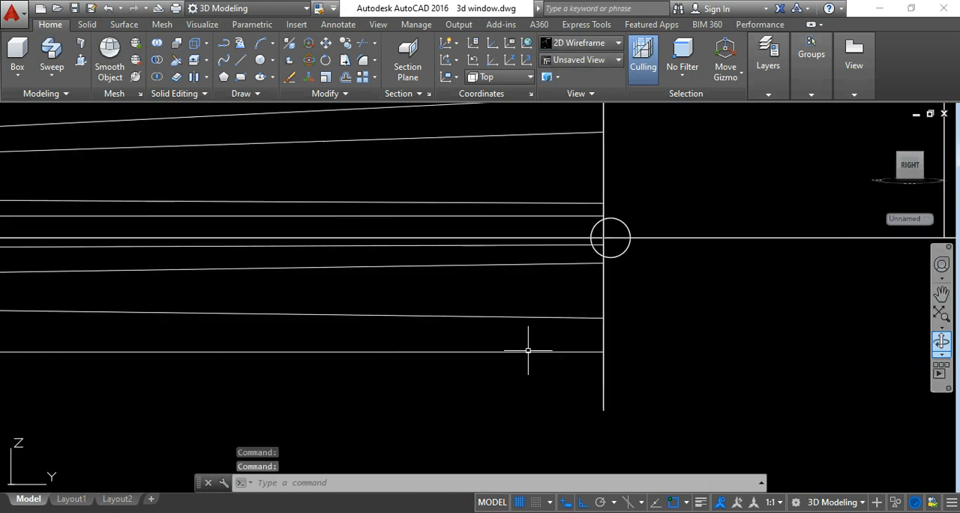
left_click(609, 262)
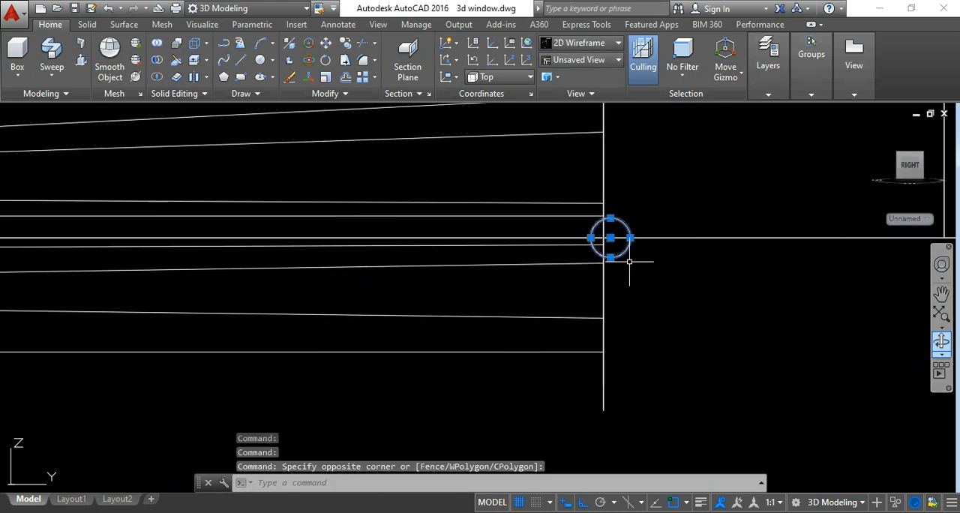
left_click(390, 107)
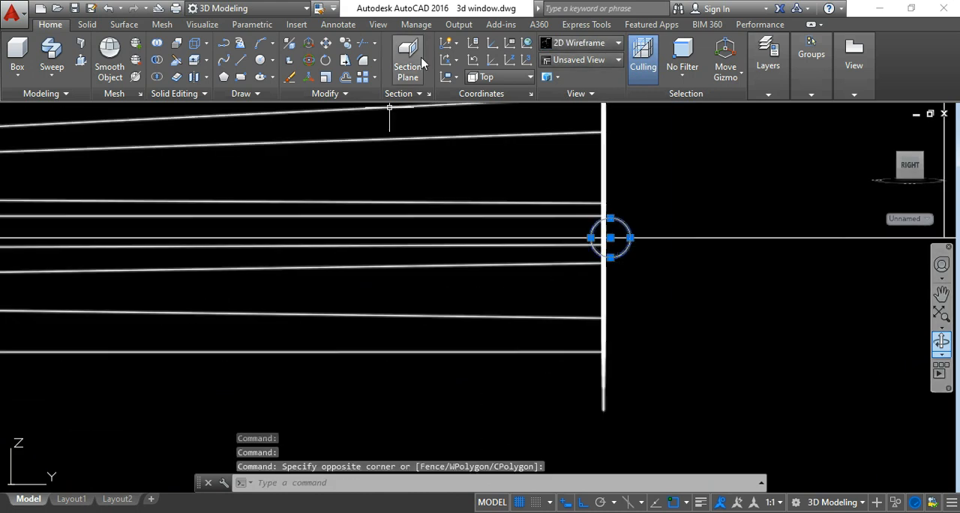
left_click(325, 42)
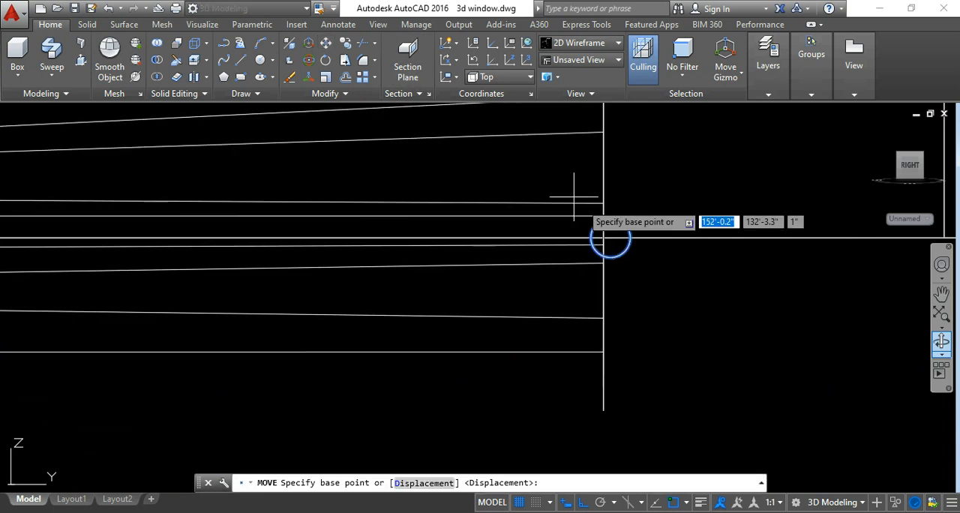
left_click(619, 229)
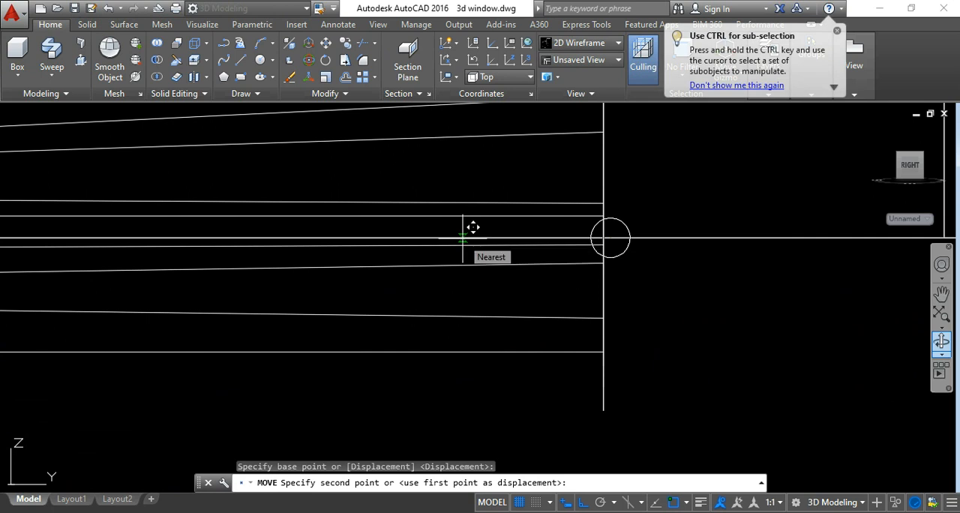
type("4")
key("Return")
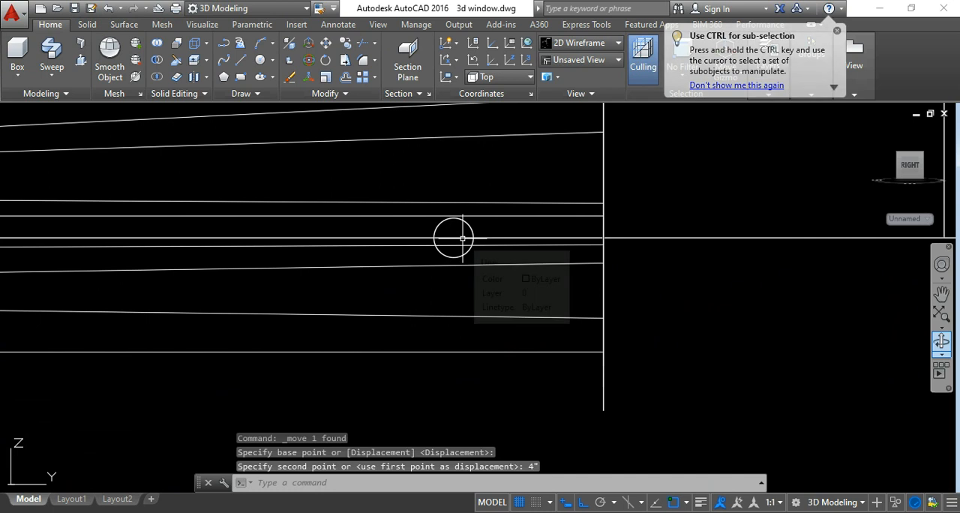
scroll(600, 259, "down", 3)
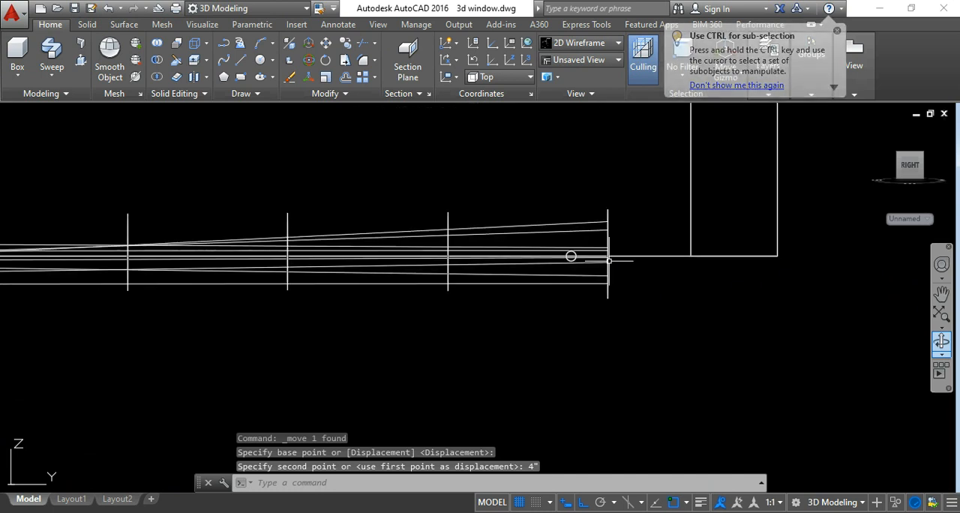
Return to the NE Isometric view and apply the Realistic visual style.
left_click(917, 159)
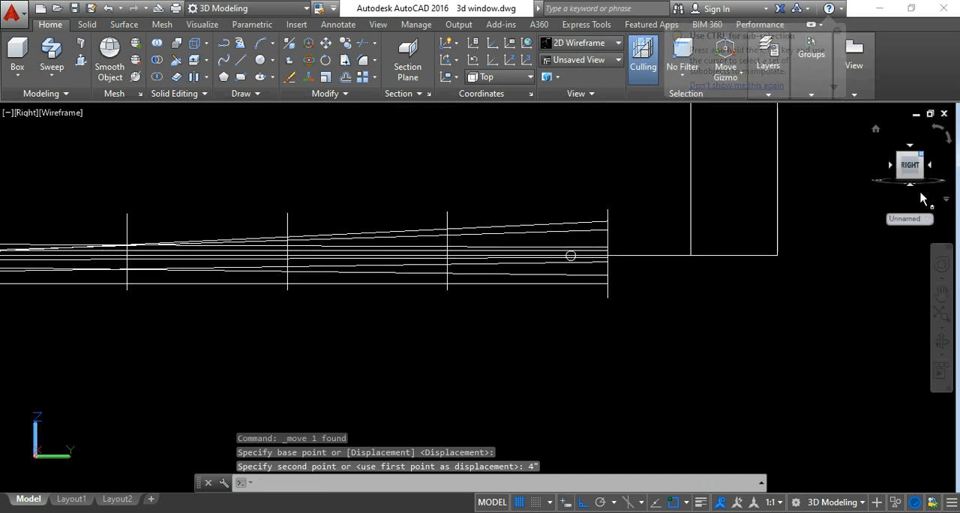
left_click(926, 187)
scroll(501, 389, "up", 6)
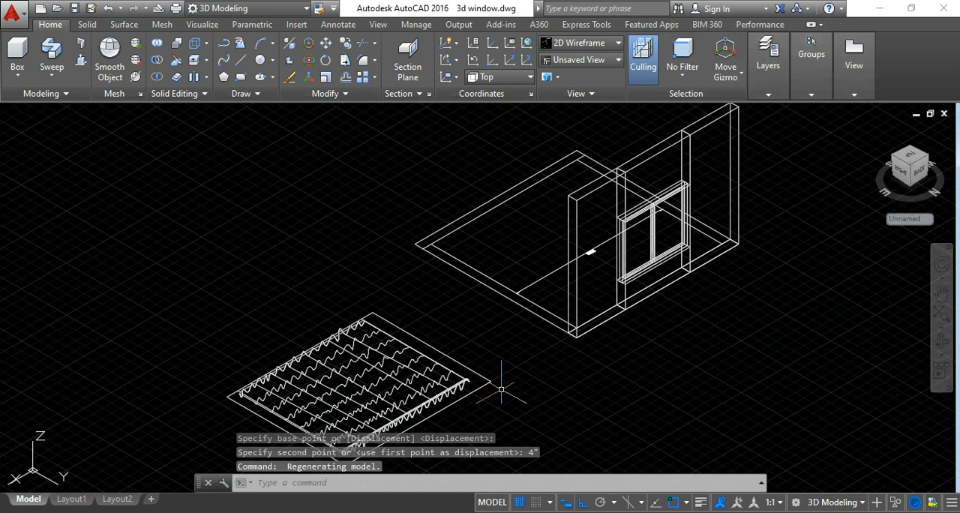
scroll(527, 358, "down", 4)
middle_click_drag(559, 387, 582, 325)
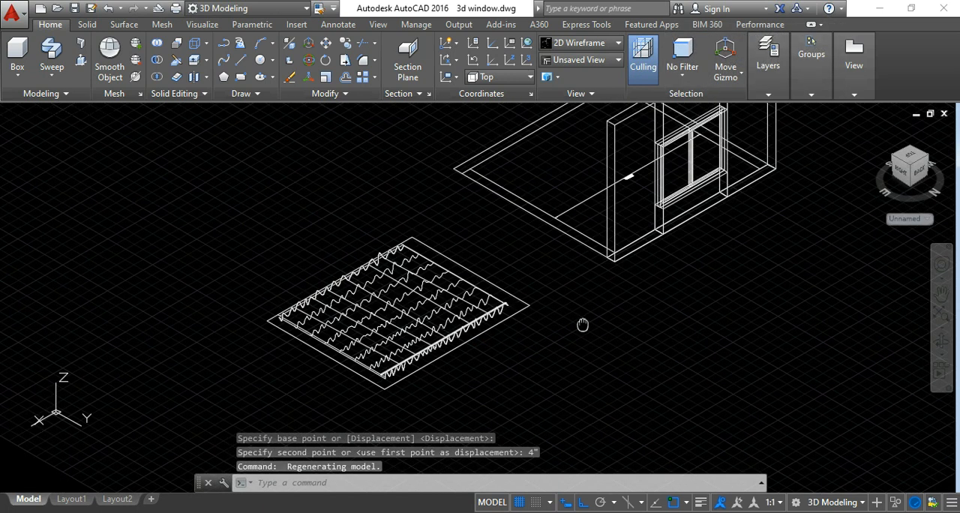
scroll(500, 343, "up", 10)
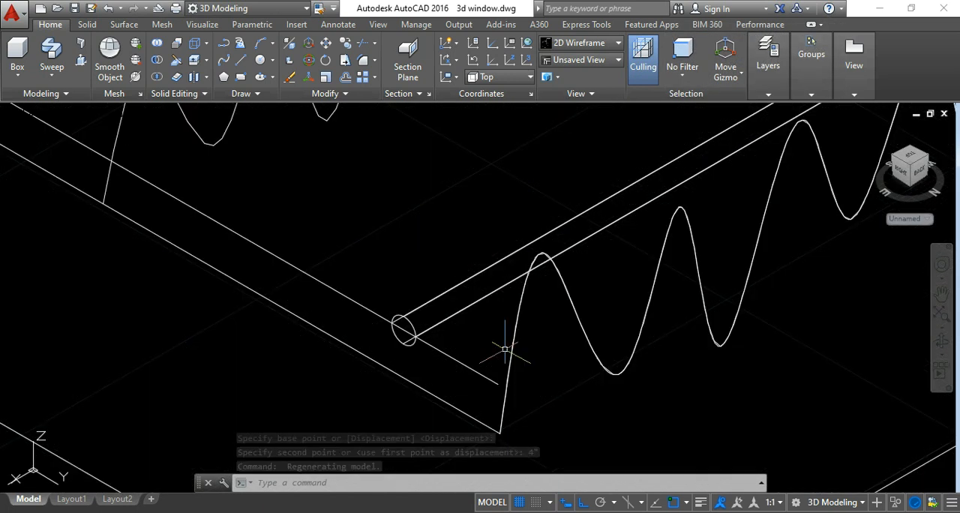
left_click(589, 43)
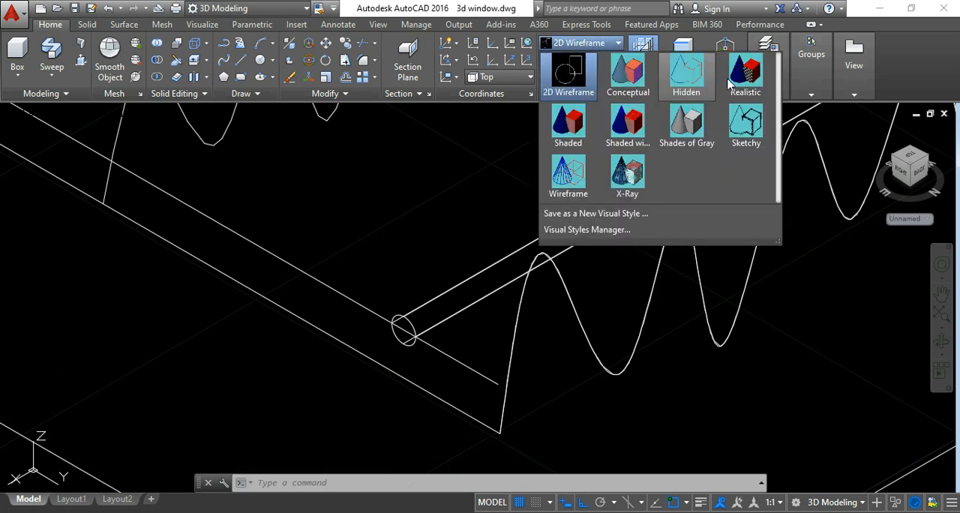
left_click(745, 75)
scroll(507, 301, "down", 4)
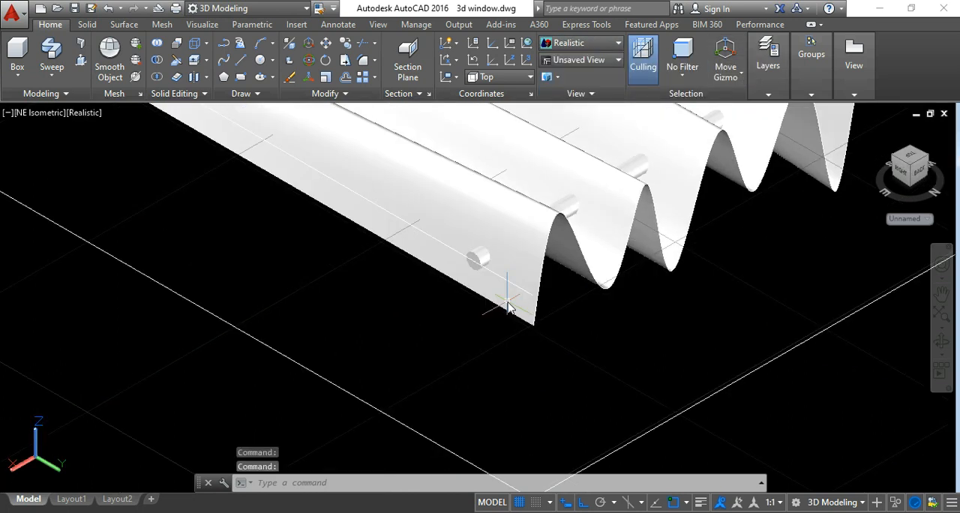
Examine the pleated curtain with the rod running through it from several angles and distances.
middle_click_drag(692, 286, 693, 287)
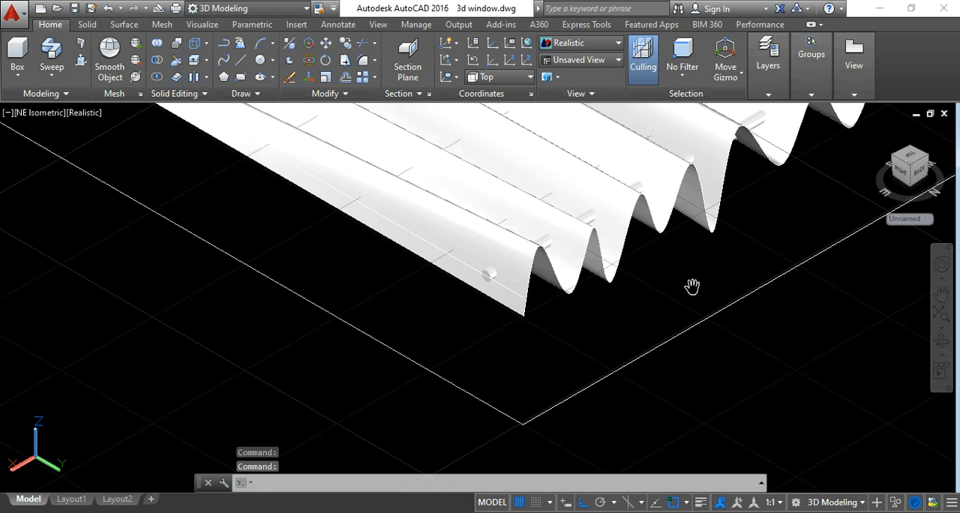
middle_click_drag(693, 287, 514, 433)
key("Escape")
key("Escape")
key("Escape")
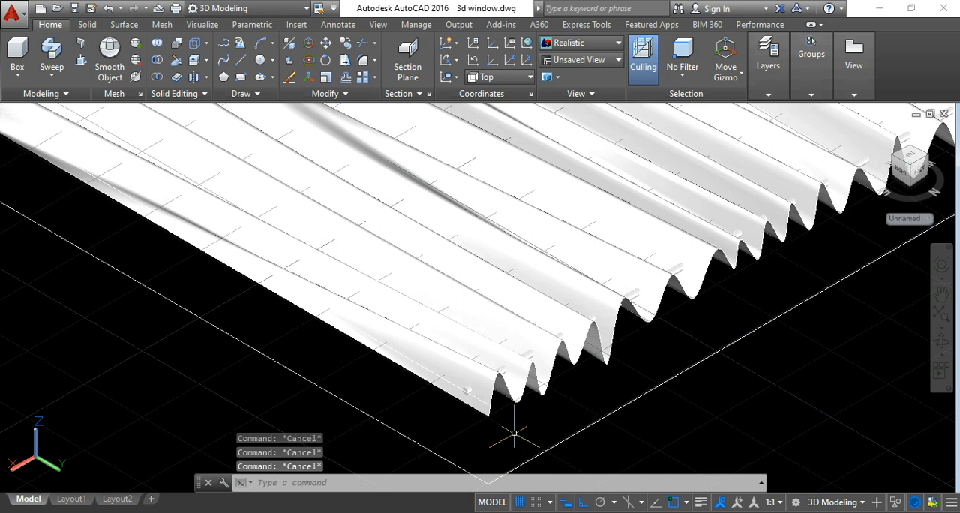
scroll(514, 433, "down", 2)
scroll(668, 371, "down", 4)
middle_click_drag(669, 372, 781, 372, "shift")
scroll(782, 371, "up", 5)
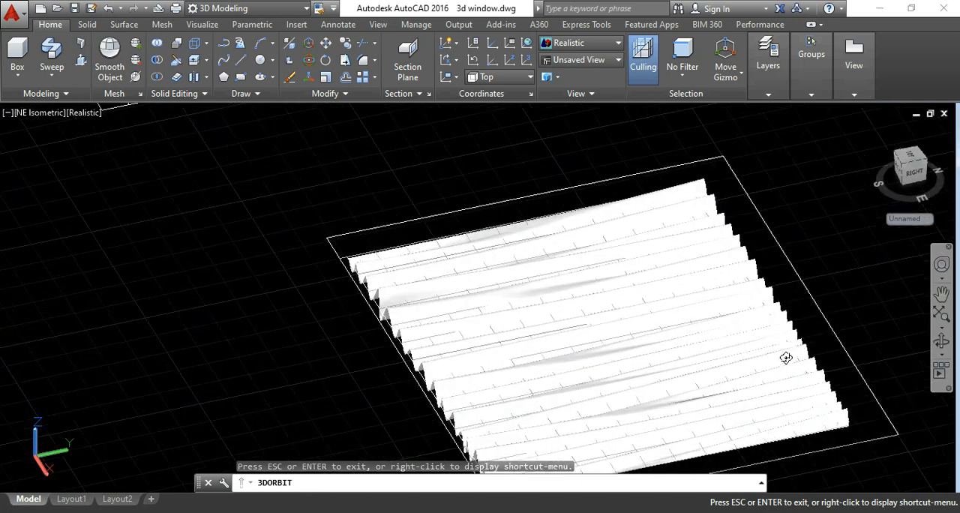
middle_click_drag(839, 345, 838, 343, "shift")
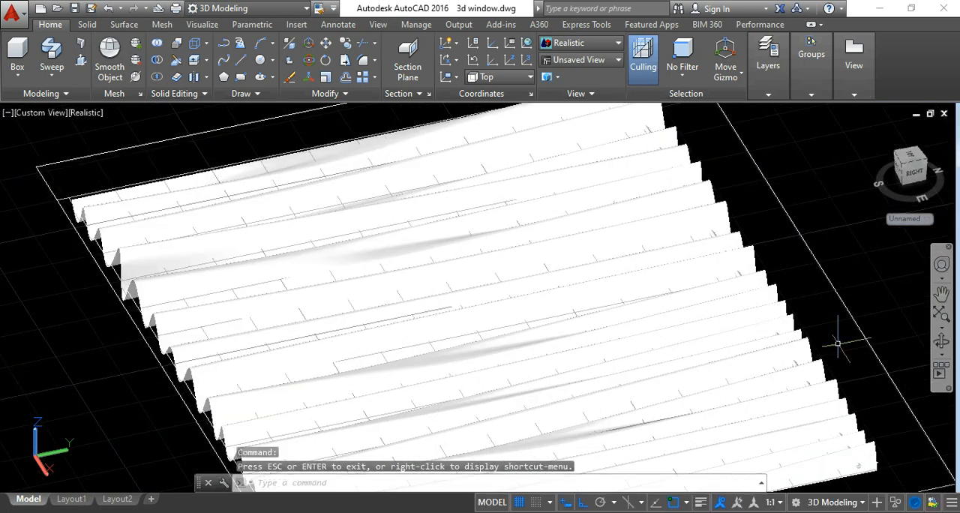
scroll(840, 345, "down", 6)
scroll(857, 375, "up", 3)
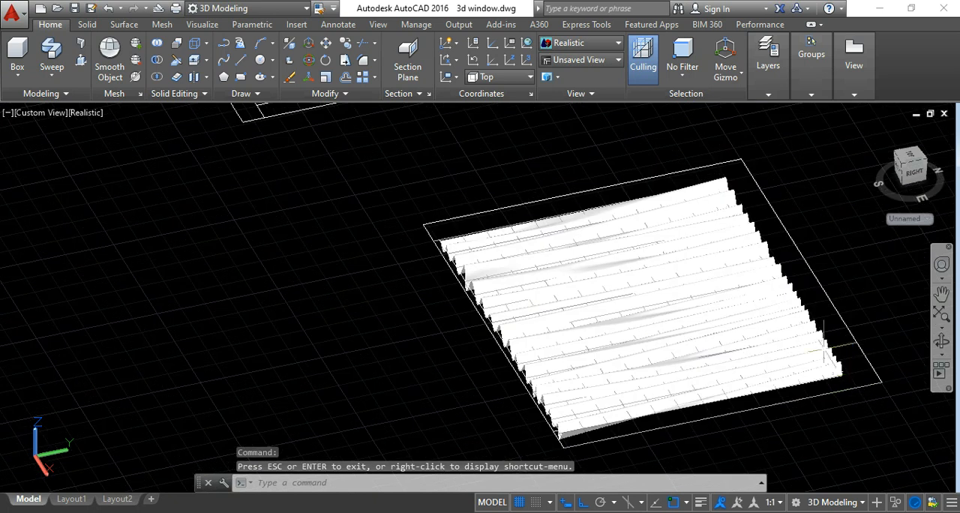
scroll(839, 360, "down", 2)
middle_click_drag(839, 361, 720, 300)
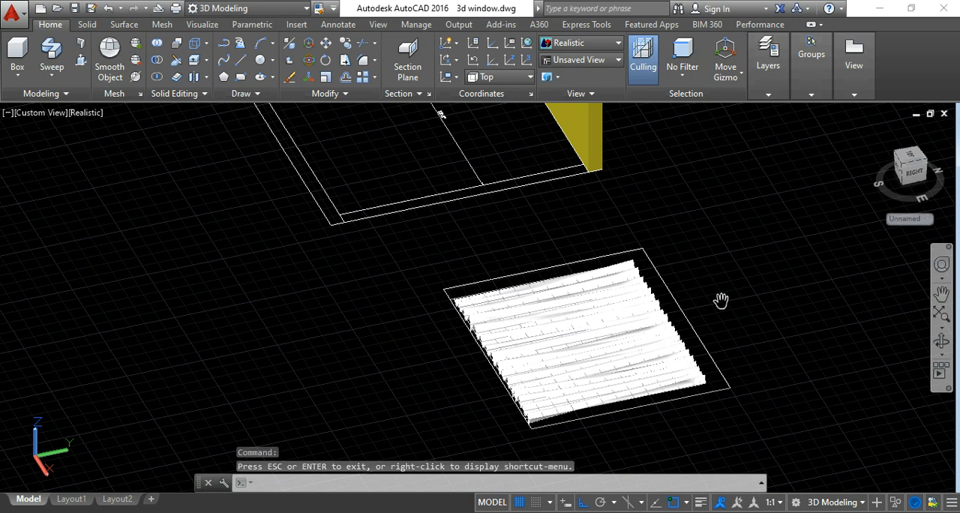
scroll(720, 304, "down", 2)
key("Escape")
key("Escape")
key("Escape")
scroll(675, 356, "up", 3)
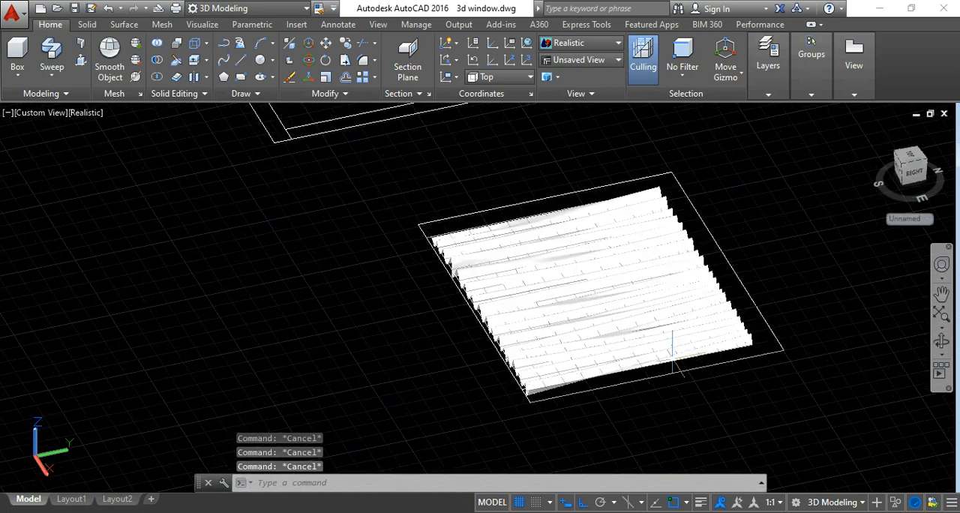
Open the Materials Browser and show the Fabric category of the Autodesk Library.
left_click(202, 25)
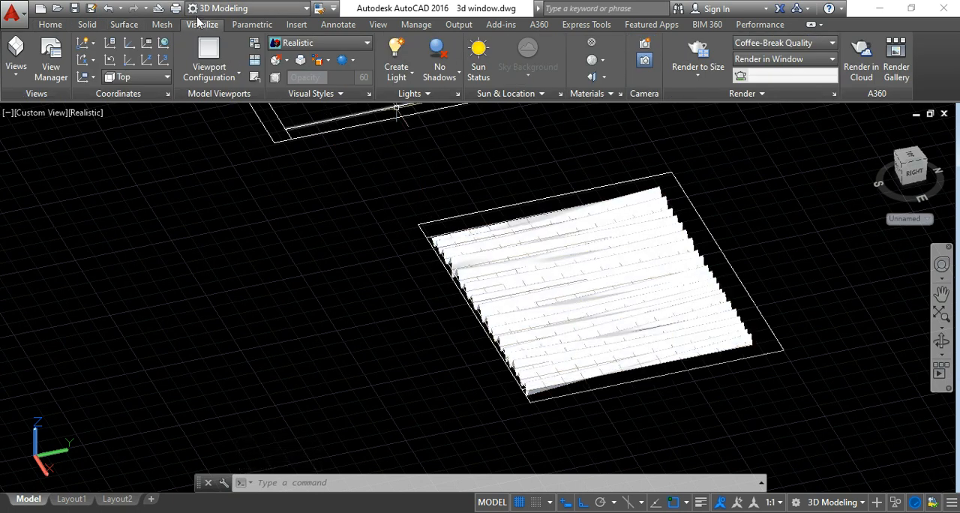
left_click(593, 44)
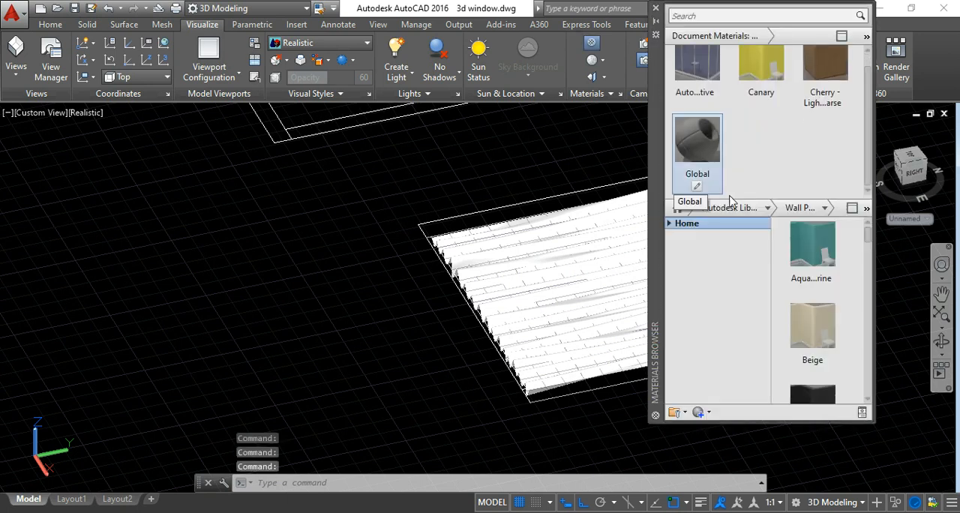
left_click(669, 223)
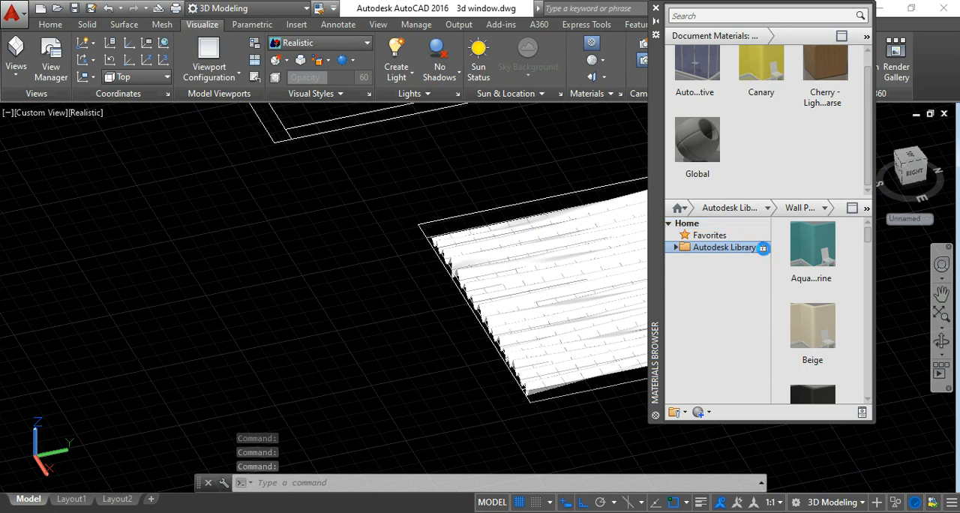
left_click(763, 247)
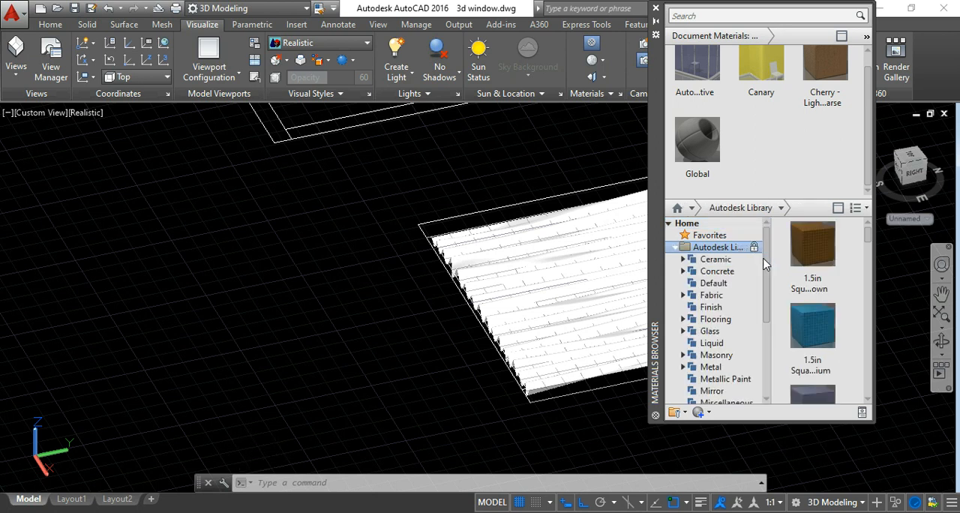
left_click(724, 300)
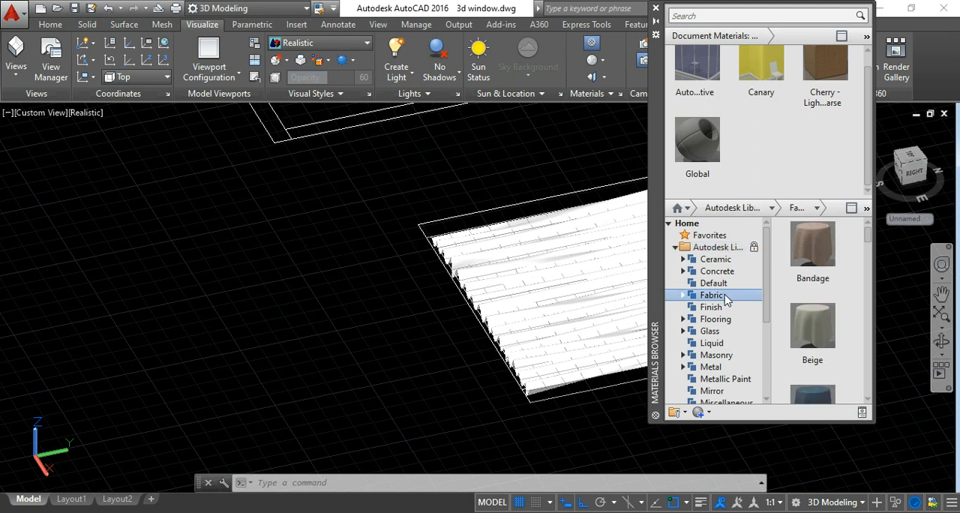
Look through the library's Fabric materials, from the burlaps to the velvets, for one that suits the curtain.
scroll(816, 330, "down", 8)
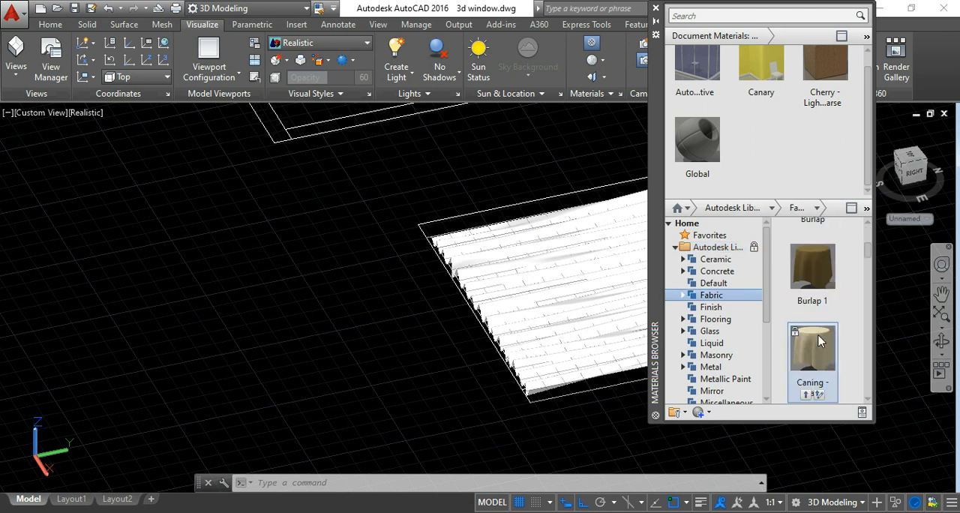
scroll(819, 339, "down", 6)
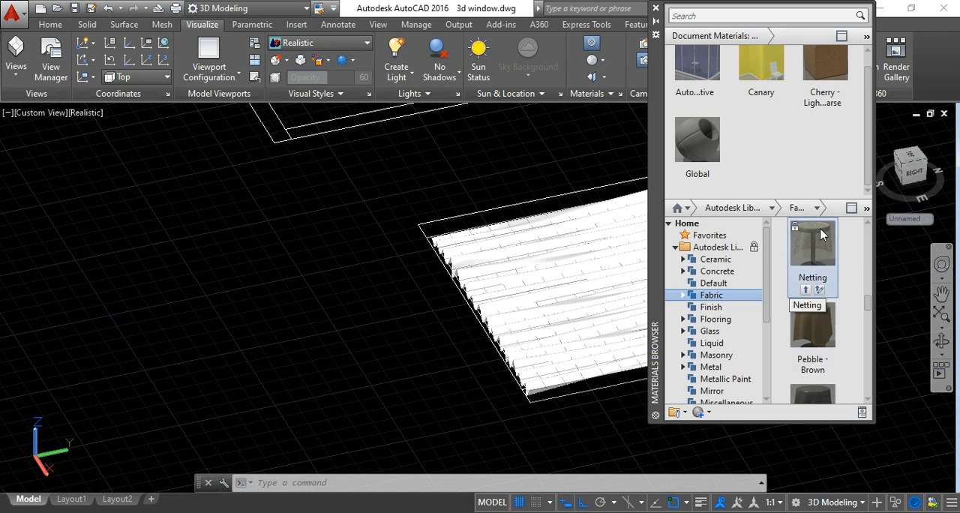
scroll(816, 330, "down", 7)
scroll(817, 336, "down", 6)
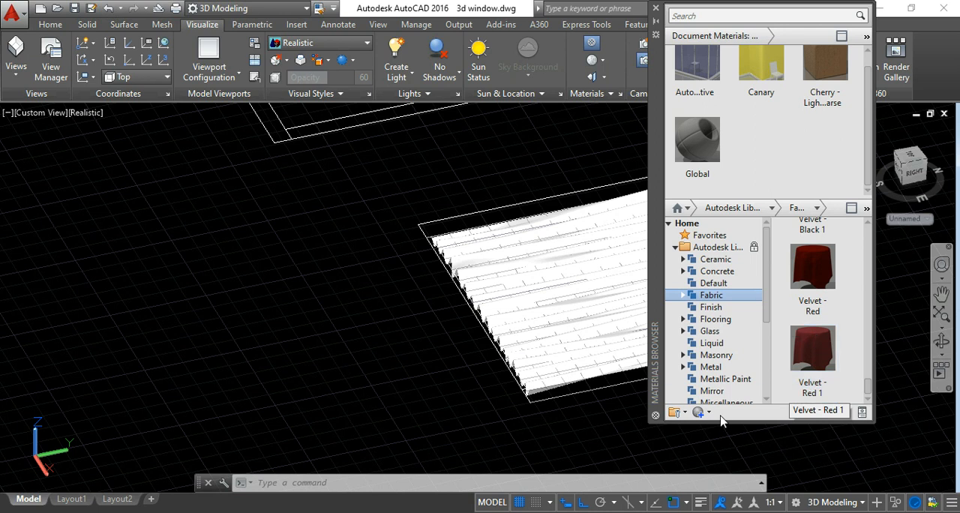
scroll(813, 354, "up", 3)
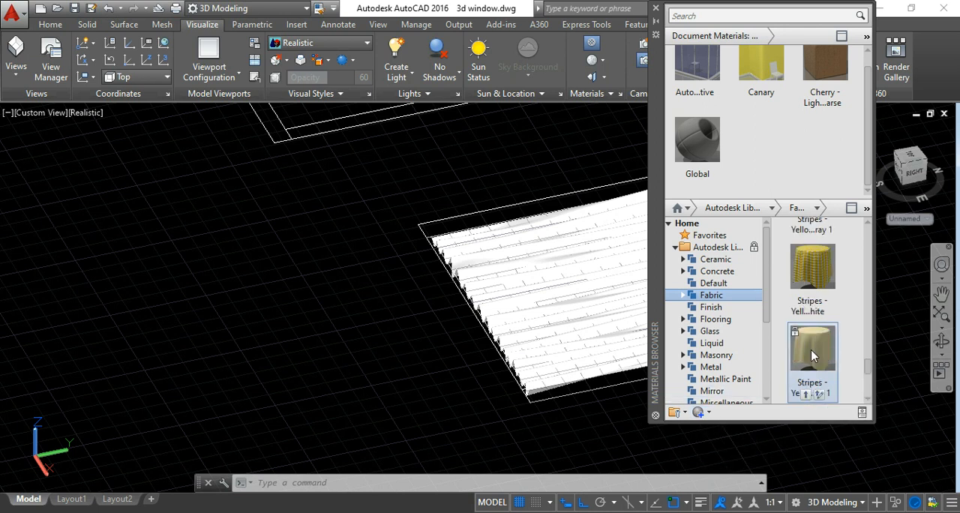
scroll(812, 356, "up", 3)
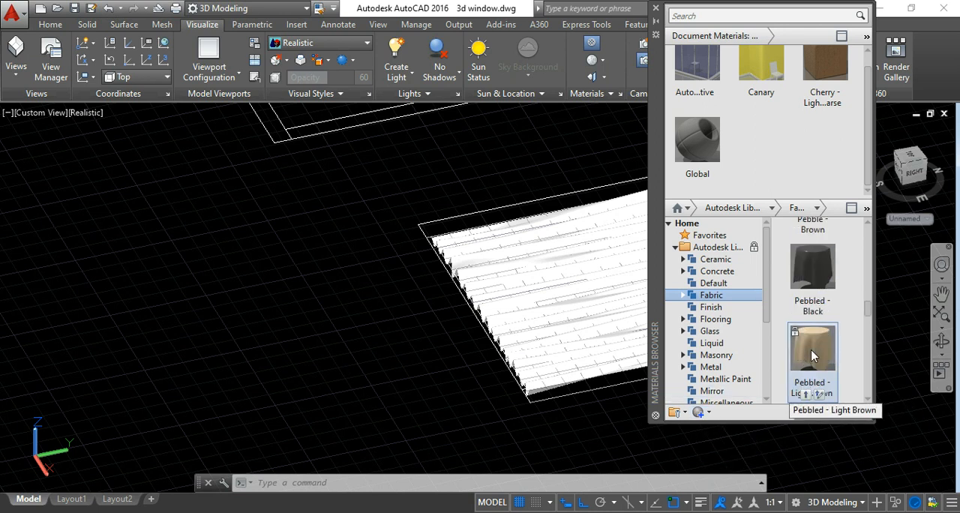
scroll(813, 355, "up", 2)
scroll(816, 341, "down", 5)
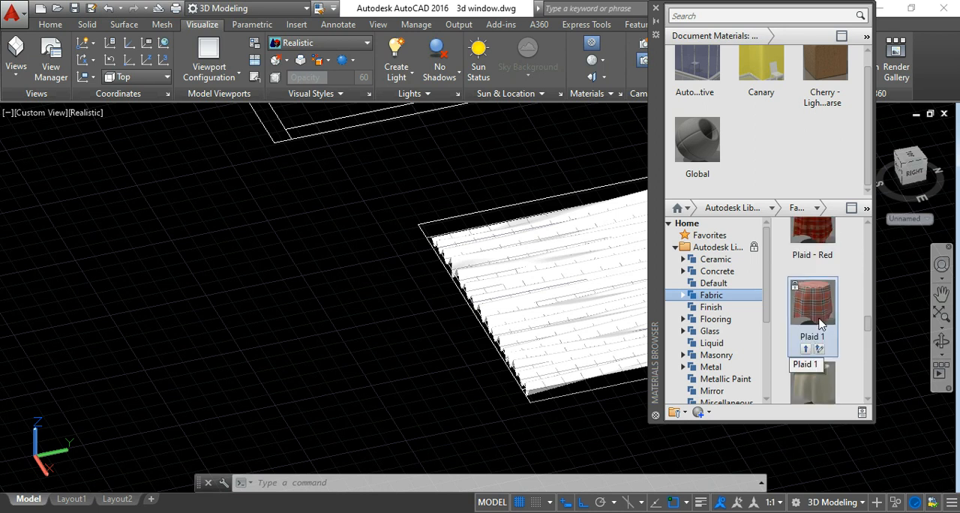
scroll(819, 325, "down", 2)
scroll(819, 324, "down", 2)
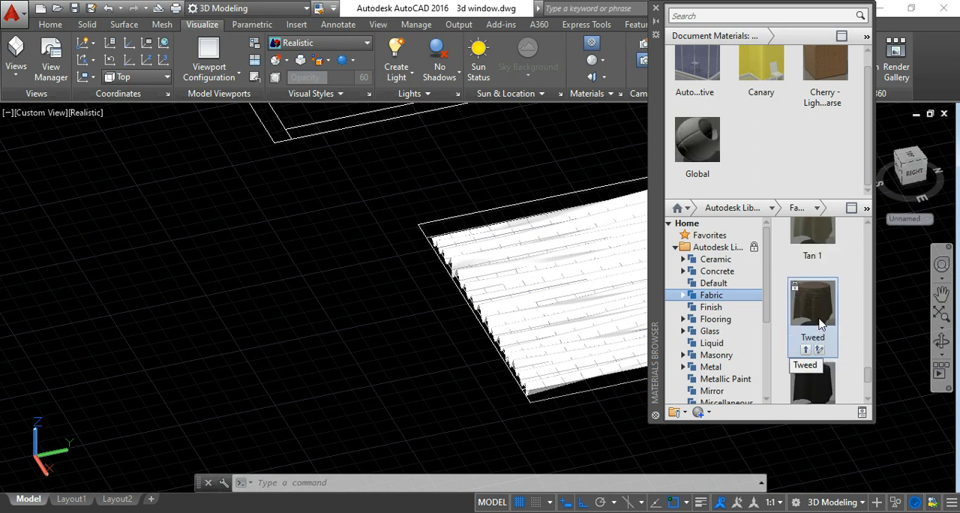
scroll(820, 324, "down", 2)
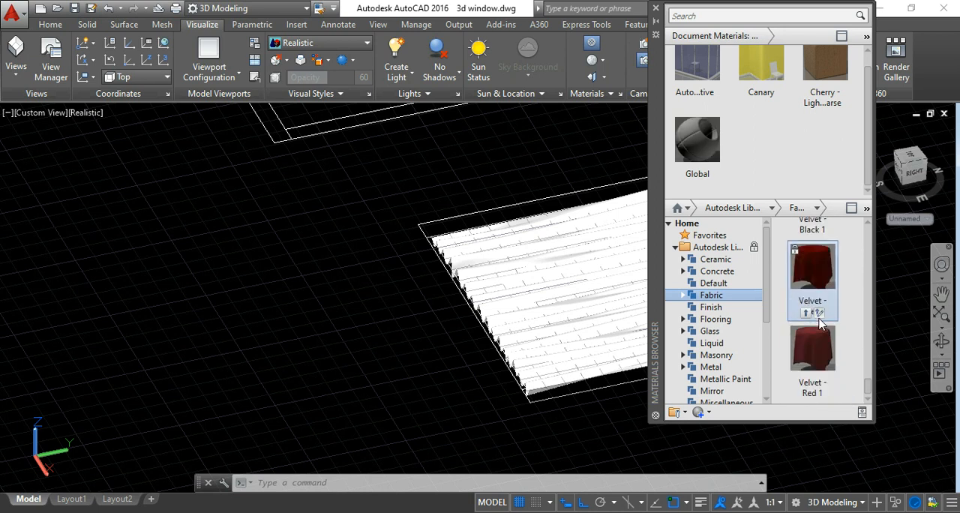
scroll(820, 324, "up", 8)
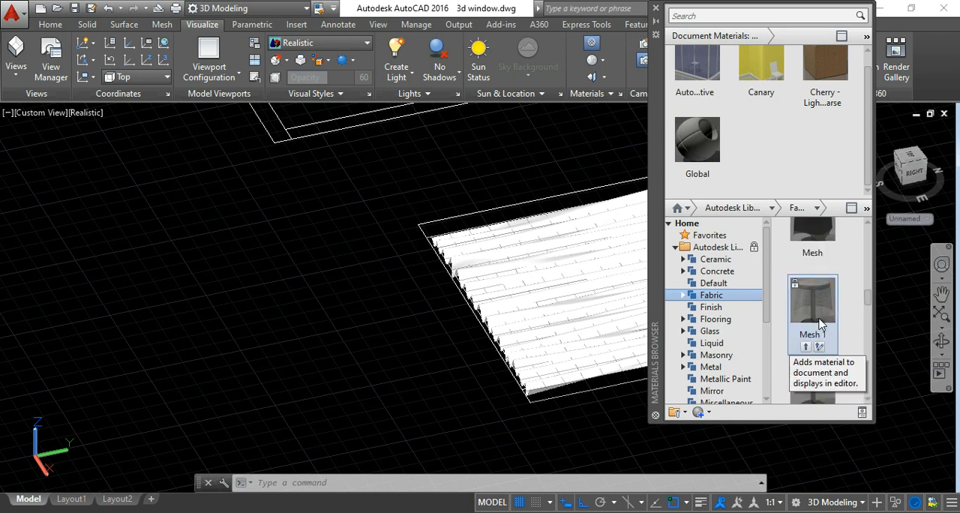
scroll(820, 324, "down", 3)
scroll(821, 325, "down", 2)
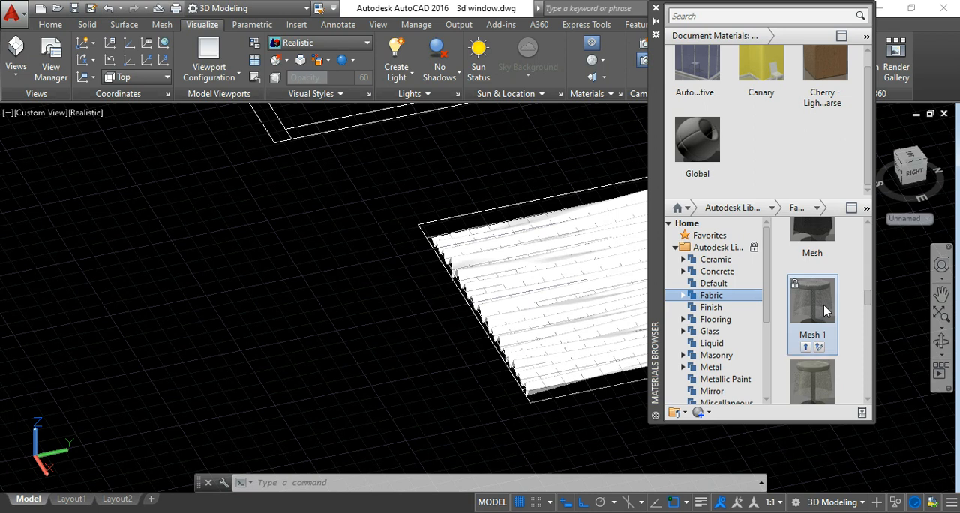
Apply the Mesh 1 fabric material to the pleated curtain surface and check its look.
left_click_drag(824, 304, 578, 296)
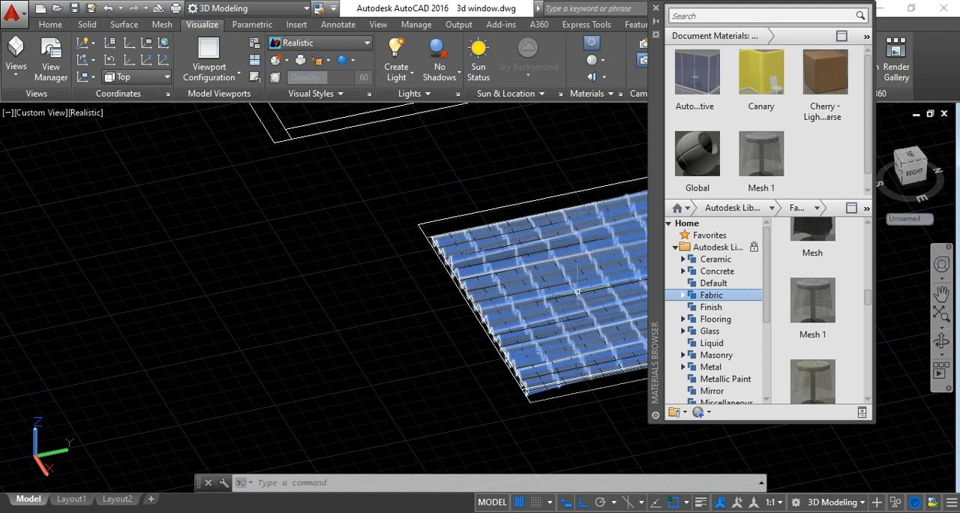
scroll(514, 300, "down", 3)
scroll(524, 298, "up", 6)
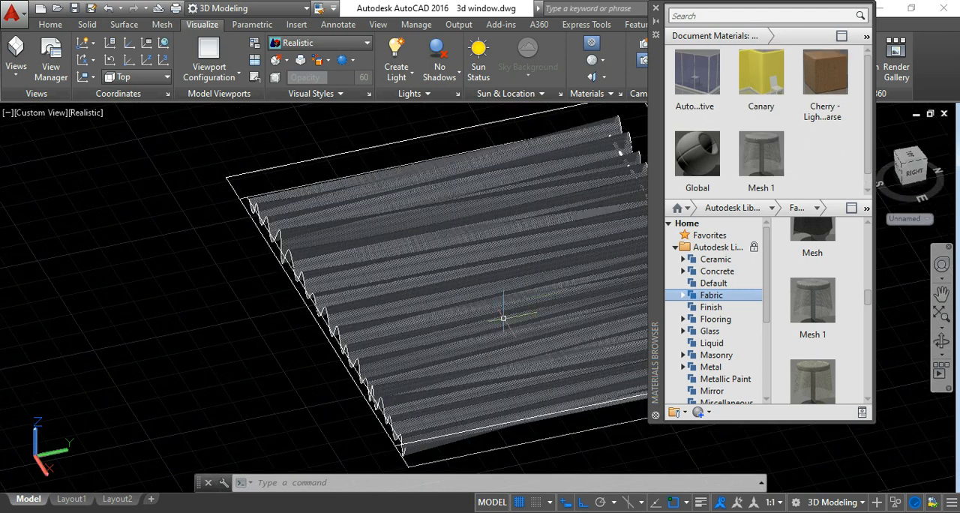
scroll(523, 298, "down", 2)
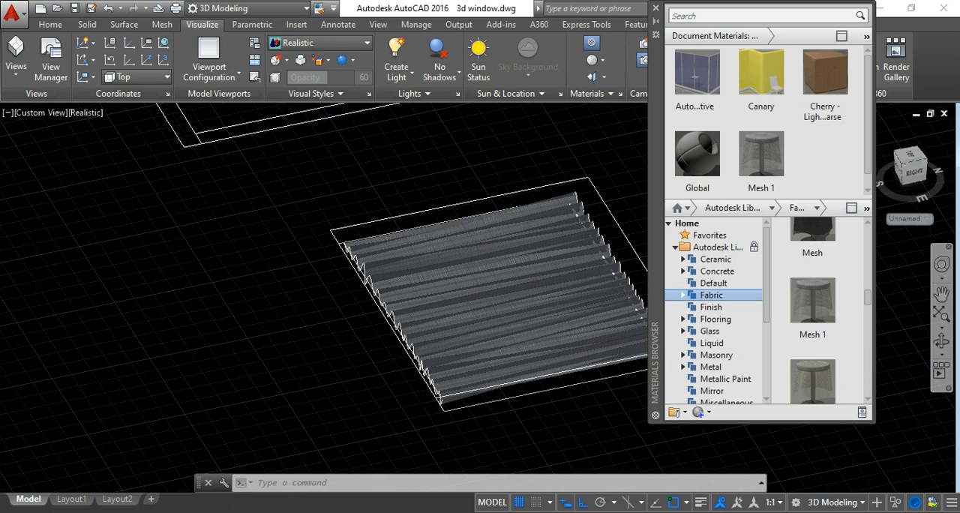
Apply the Lacquer - Black material from the library's Finish category to the curtain rod.
scroll(524, 299, "up", 4)
left_click(718, 307)
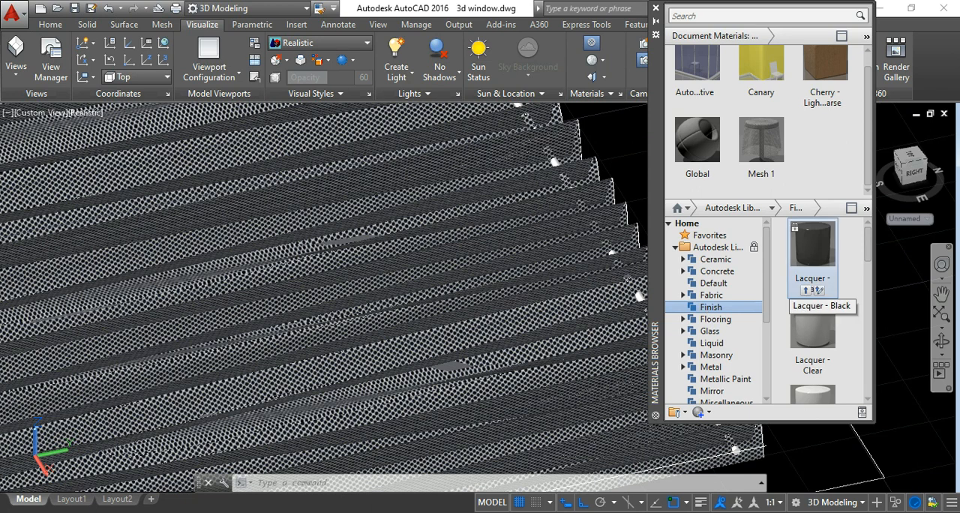
scroll(644, 300, "up", 3)
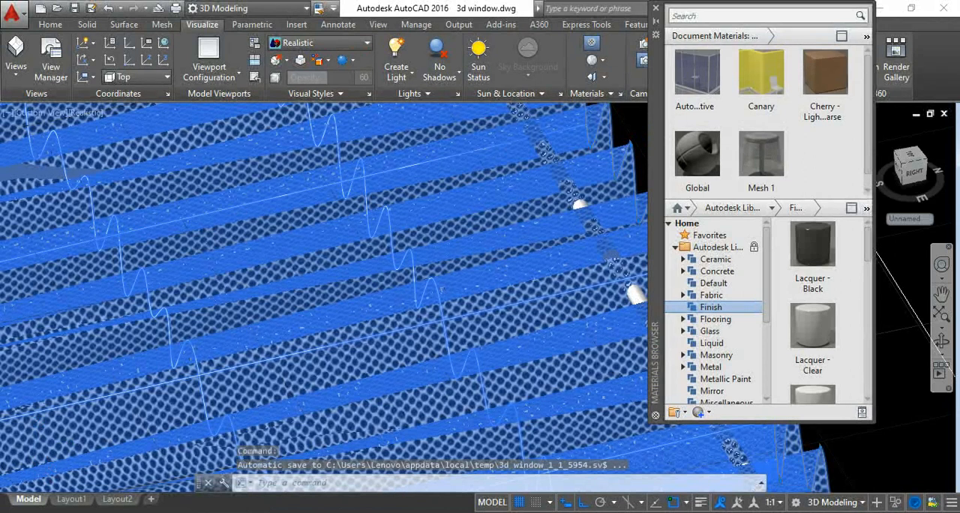
scroll(442, 289, "down", 4)
key("Escape")
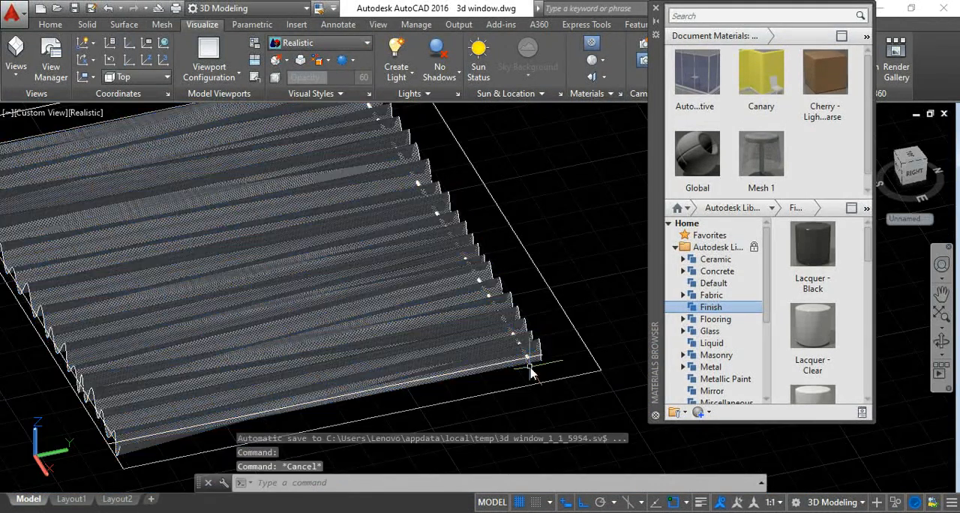
scroll(530, 364, "up", 3)
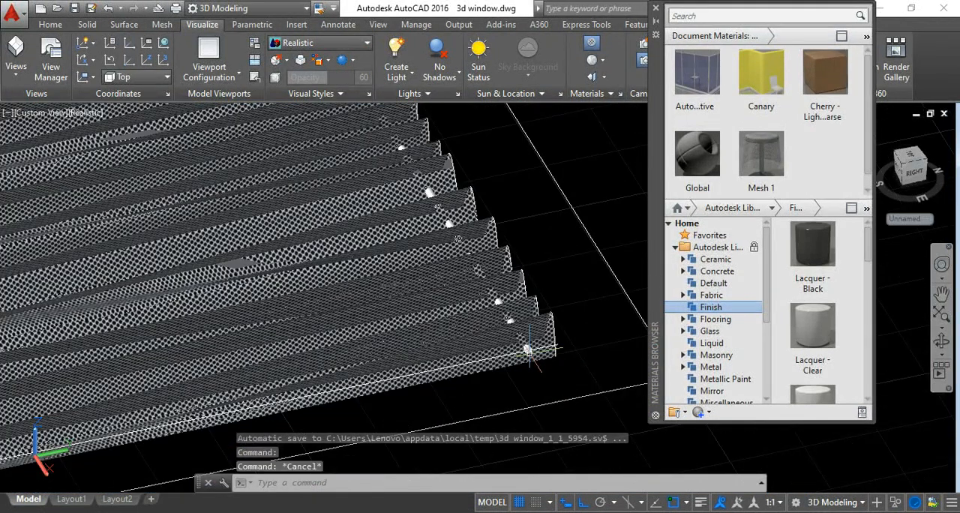
scroll(529, 349, "up", 3)
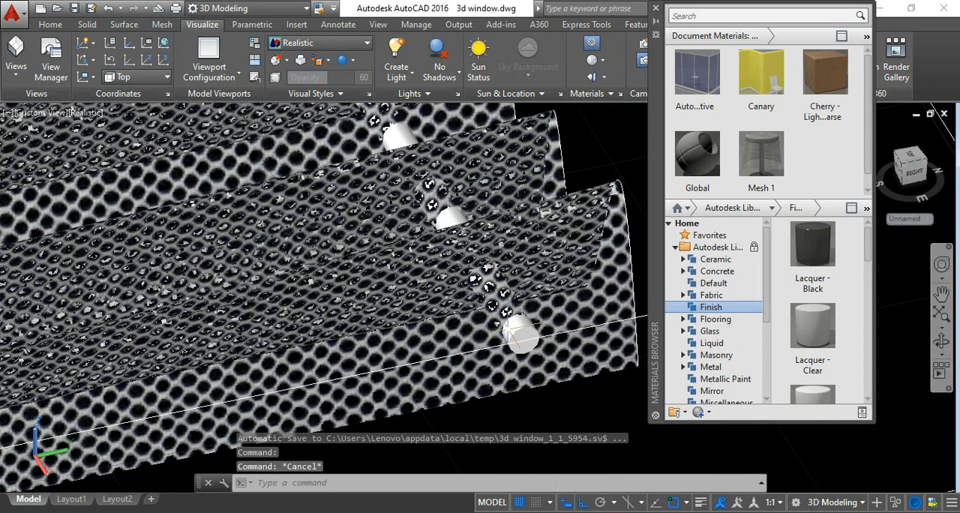
left_click(512, 330)
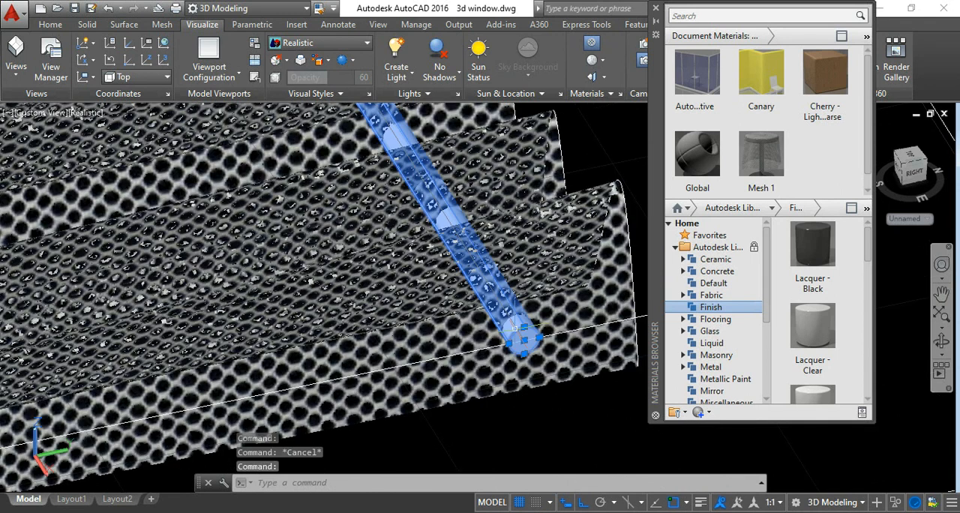
right_click(811, 250)
left_click(817, 254)
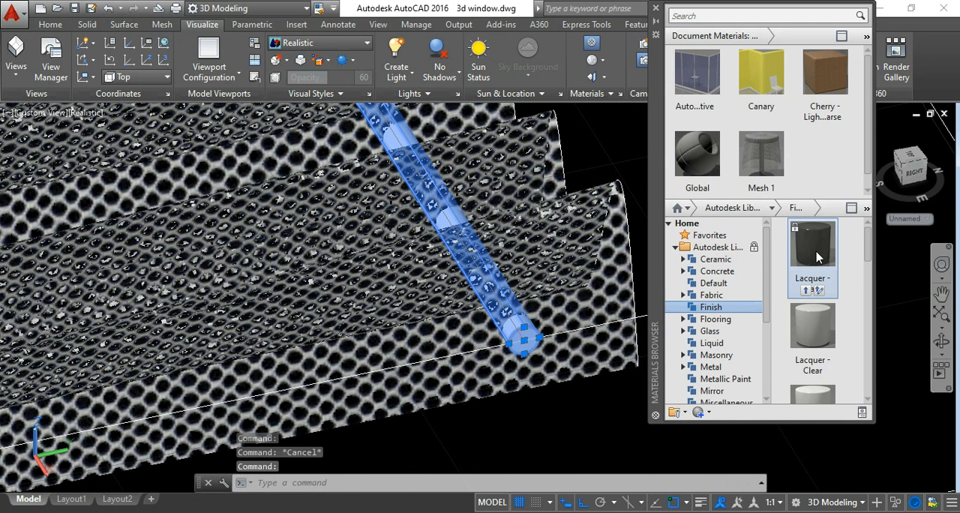
Group the pleated curtain together with its rod, using a crossing selection at the curtain's corner near the rod's end.
scroll(517, 345, "down", 6)
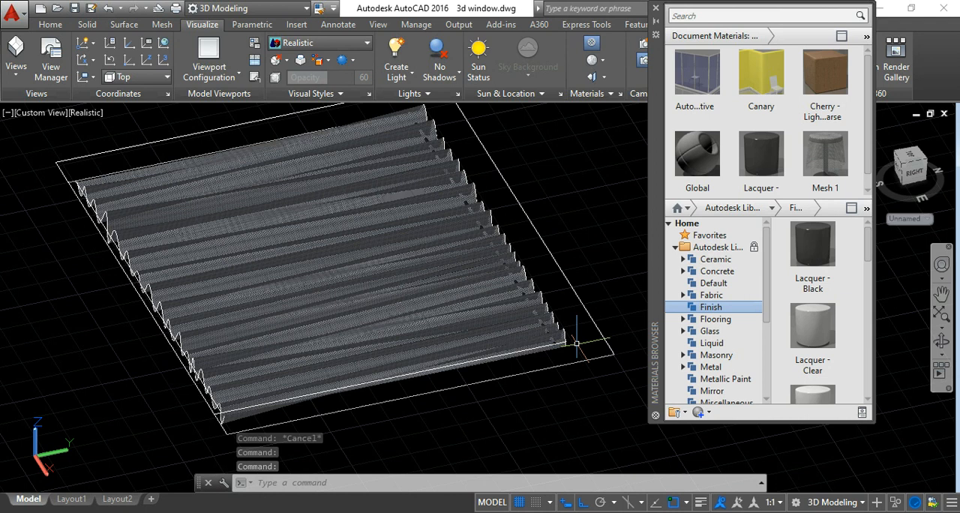
scroll(576, 344, "down", 5)
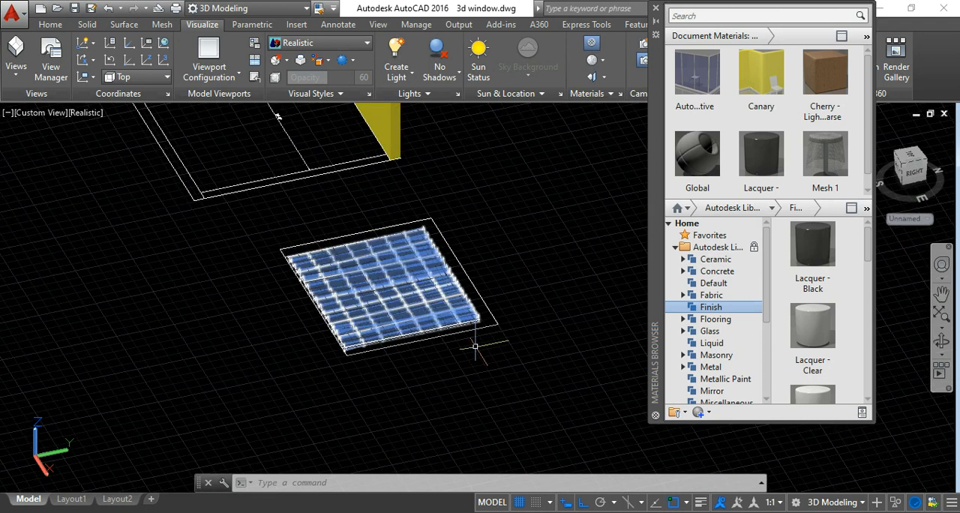
scroll(475, 346, "up", 6)
left_click(471, 308)
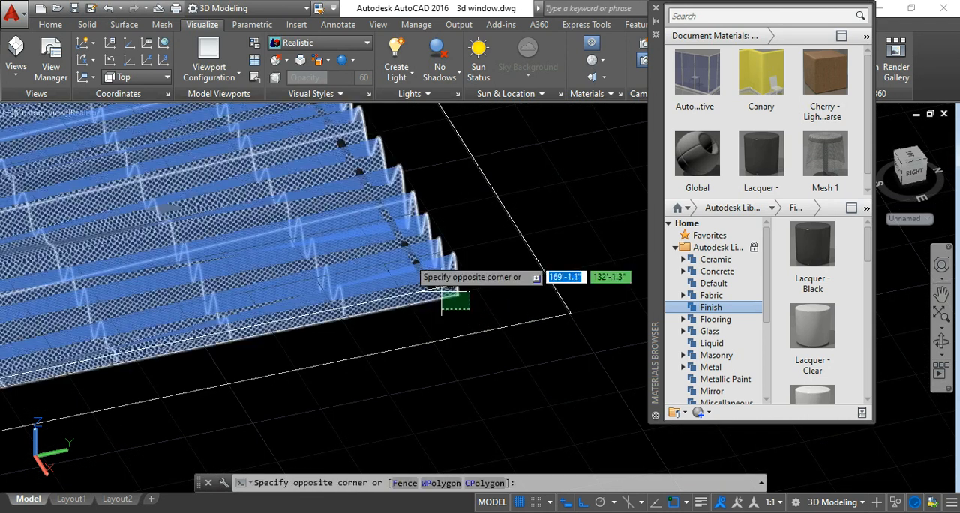
left_click(399, 237)
scroll(400, 237, "down", 4)
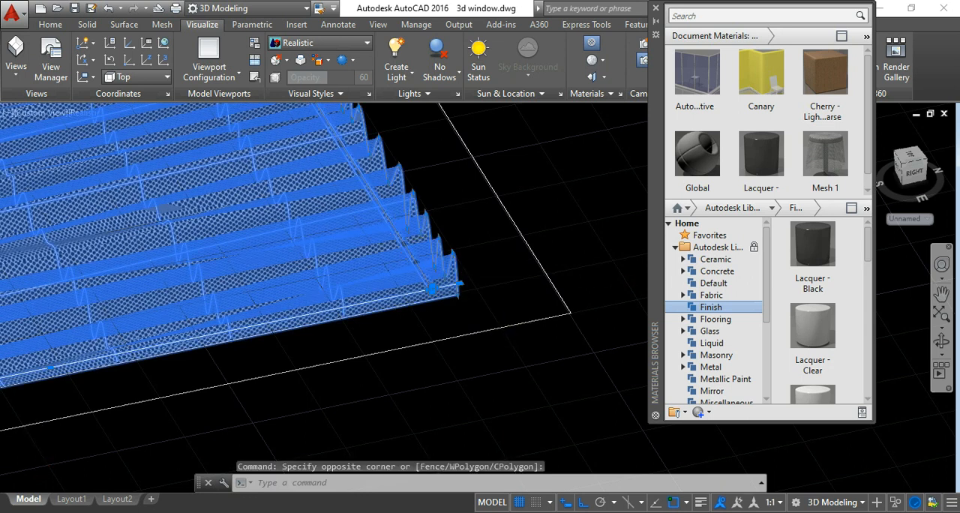
right_click(477, 199)
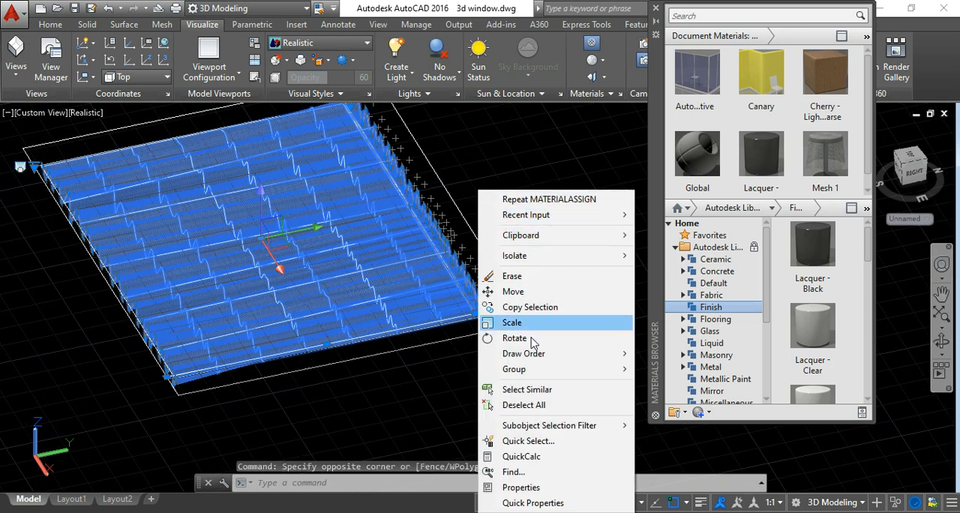
mouse_move(540, 375)
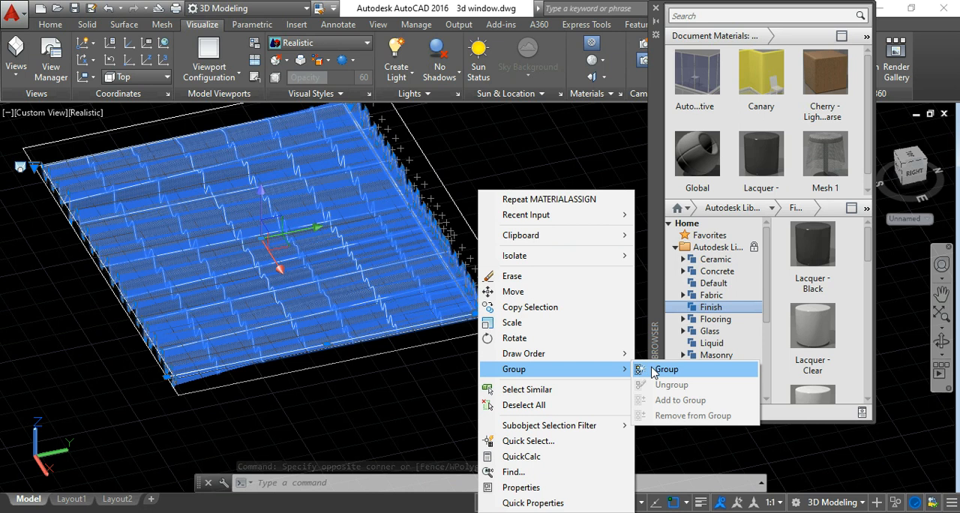
left_click(657, 369)
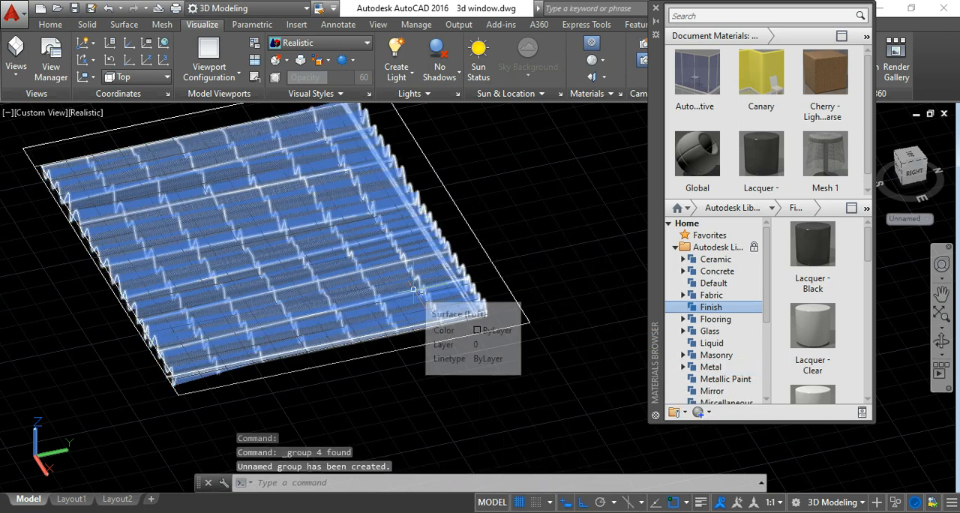
Rotate the curtain group 90 degrees about the X axis with 3D Rotate so that the curtain stands upright.
left_click(415, 296)
scroll(414, 296, "down", 4)
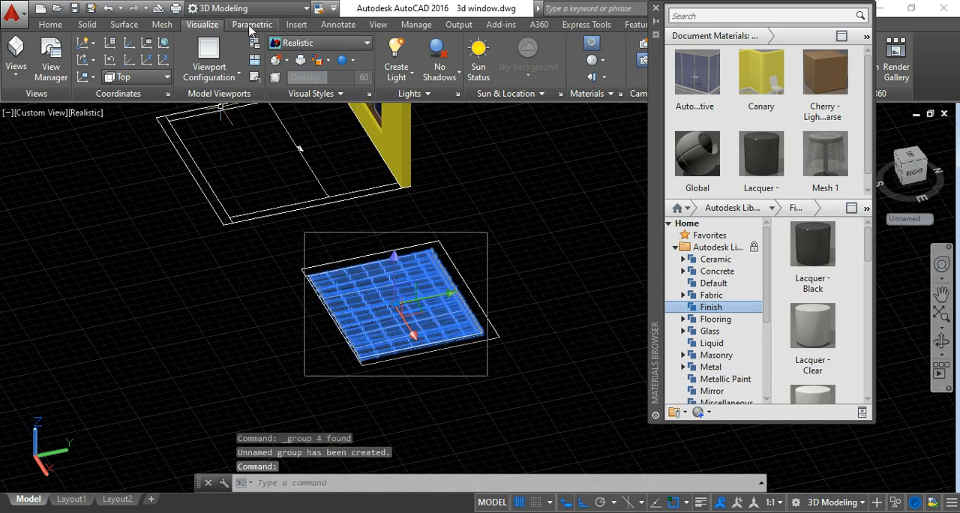
left_click(51, 25)
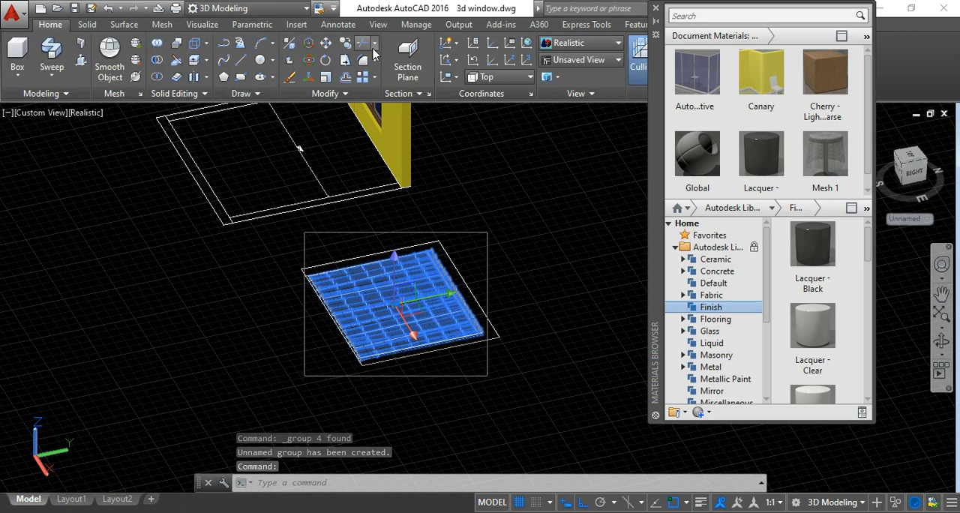
left_click(309, 66)
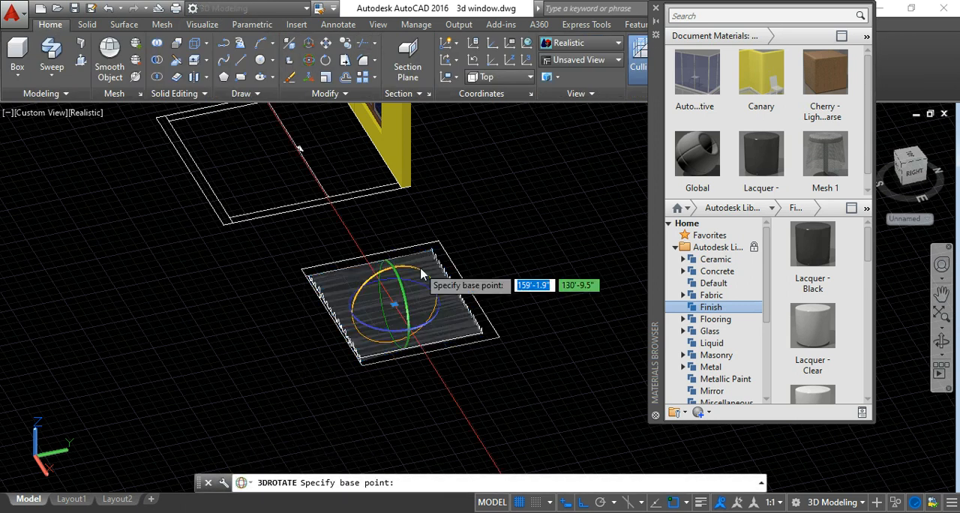
left_click(435, 279)
scroll(408, 263, "up", 2)
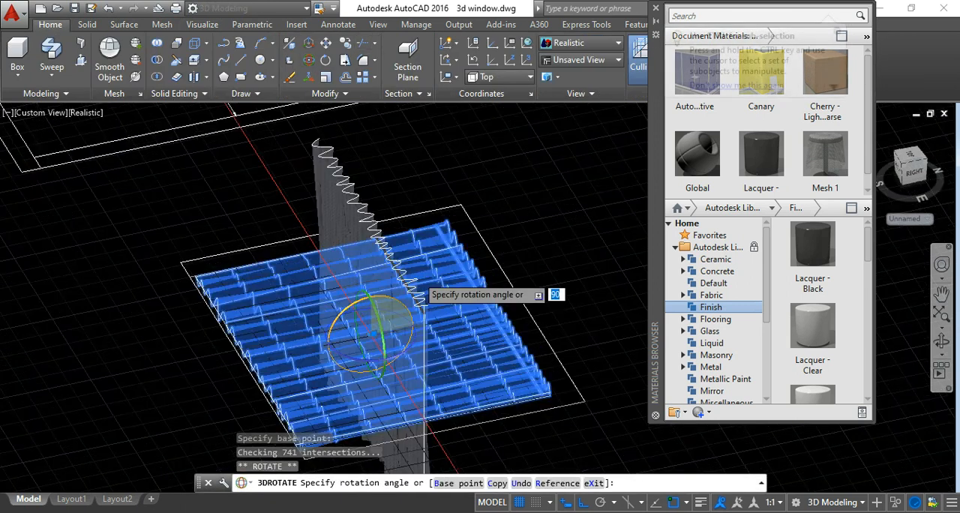
scroll(426, 267, "up", 2)
scroll(399, 225, "up", 2)
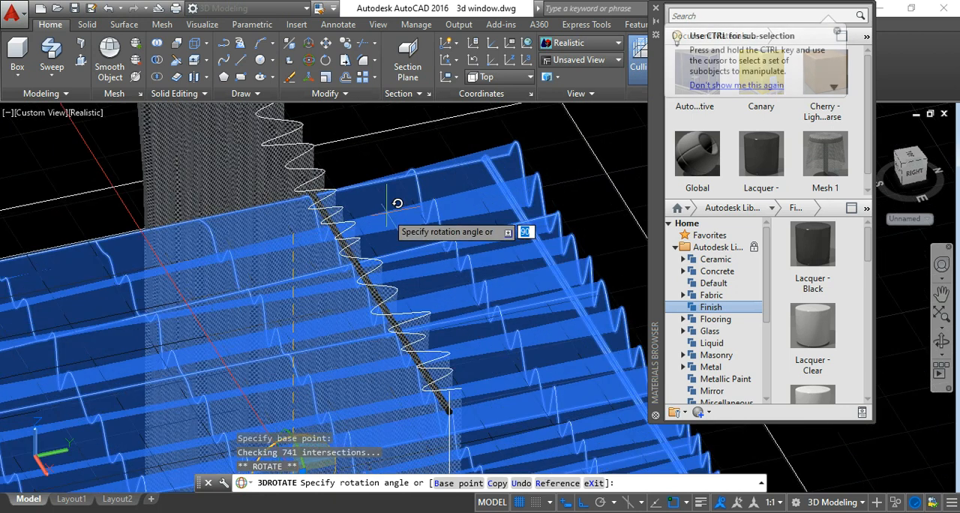
scroll(397, 203, "down", 4)
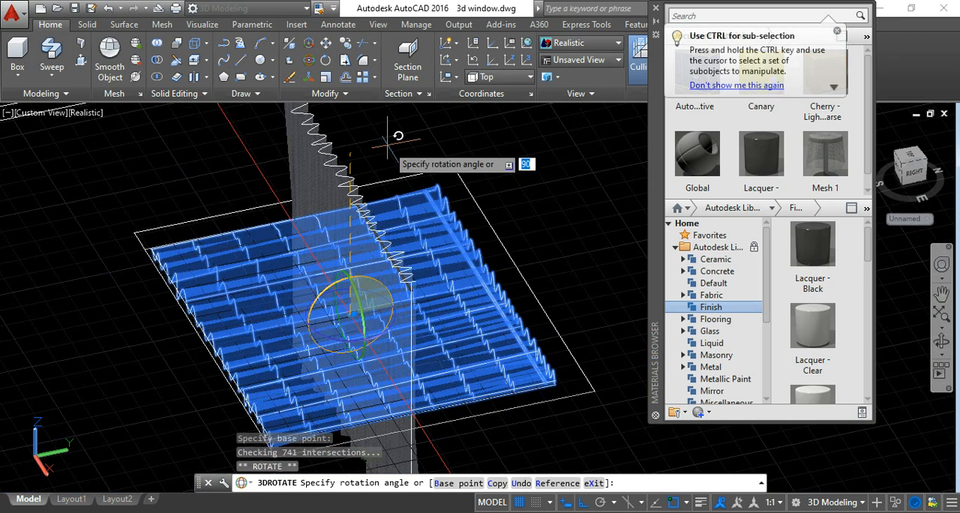
key("Return")
key("Escape")
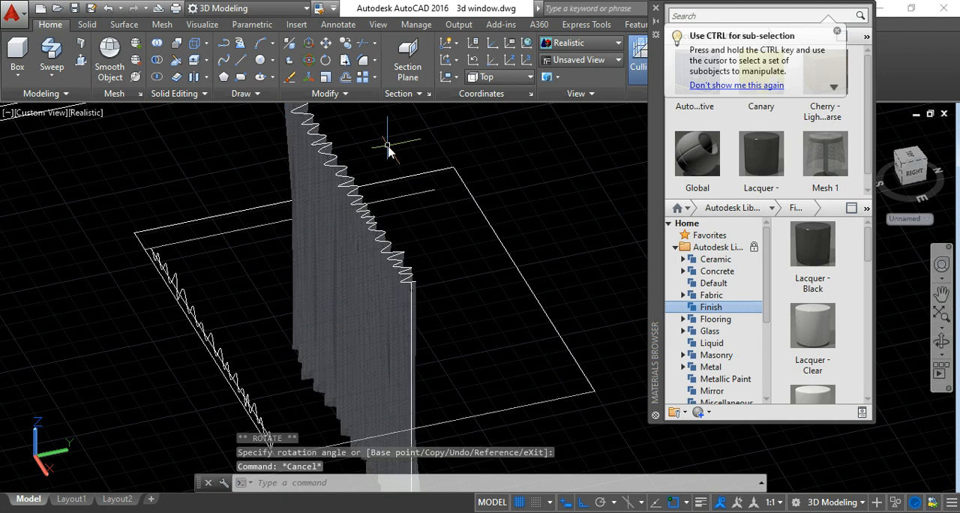
Examine the upright curtain's lower hem, mesh material, pleats and rod from close up and from the front.
scroll(388, 150, "down", 3)
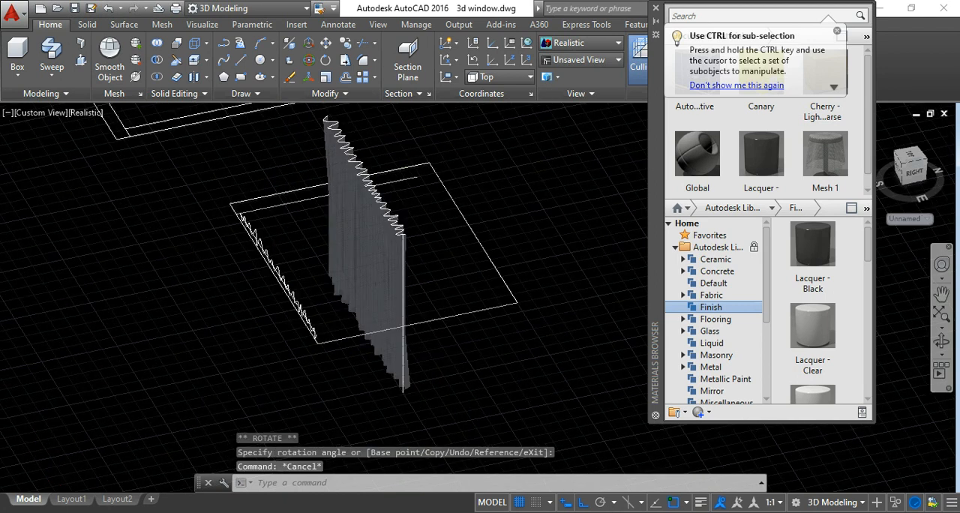
middle_click_drag(406, 373, 379, 192)
scroll(379, 191, "up", 1)
scroll(379, 192, "up", 5)
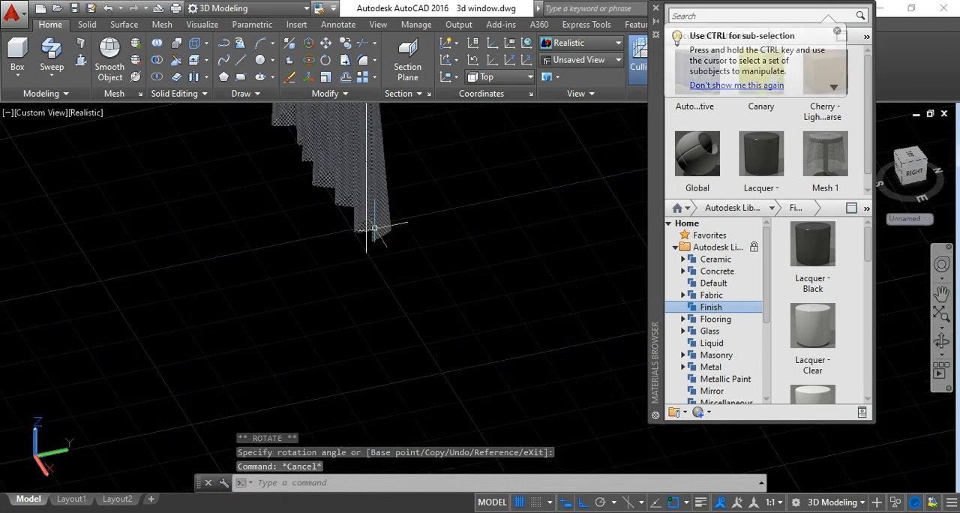
scroll(375, 228, "down", 6)
middle_click_drag(375, 228, 401, 287)
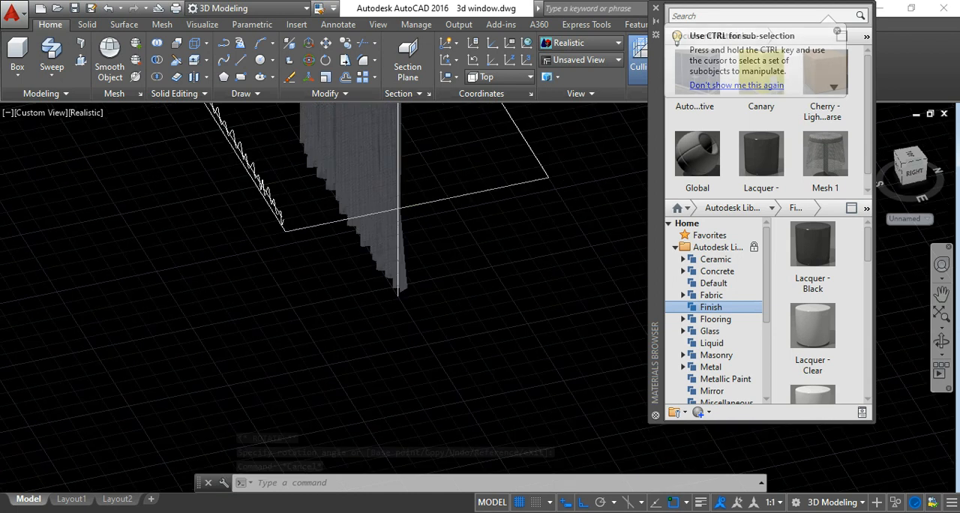
middle_click_drag(397, 105, 402, 169)
scroll(402, 169, "up", 2)
scroll(402, 171, "up", 2)
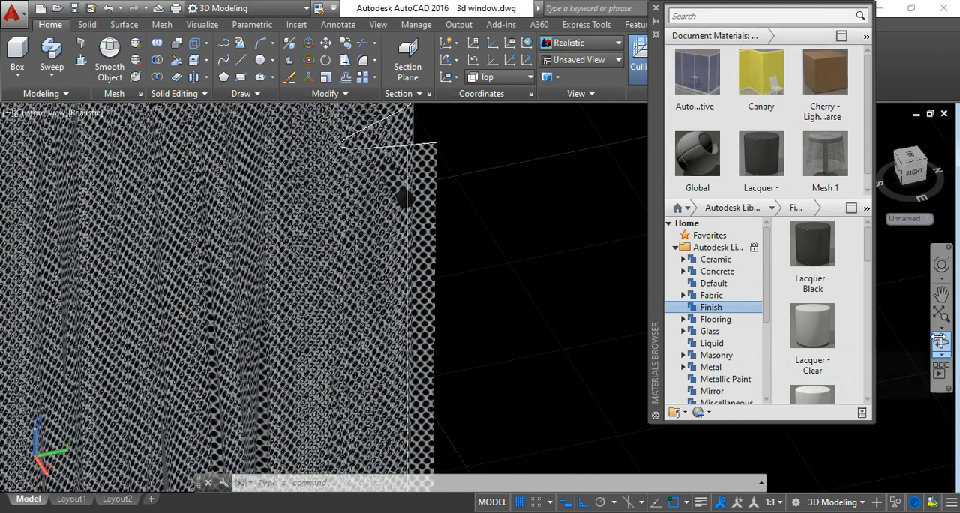
left_click(942, 341)
left_click_drag(541, 356, 335, 174)
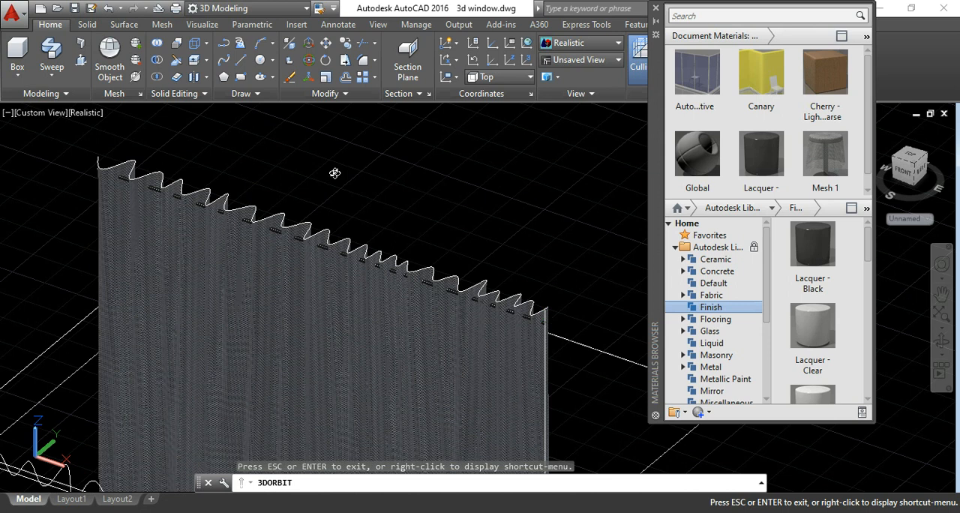
key("Escape")
scroll(576, 279, "down", 5)
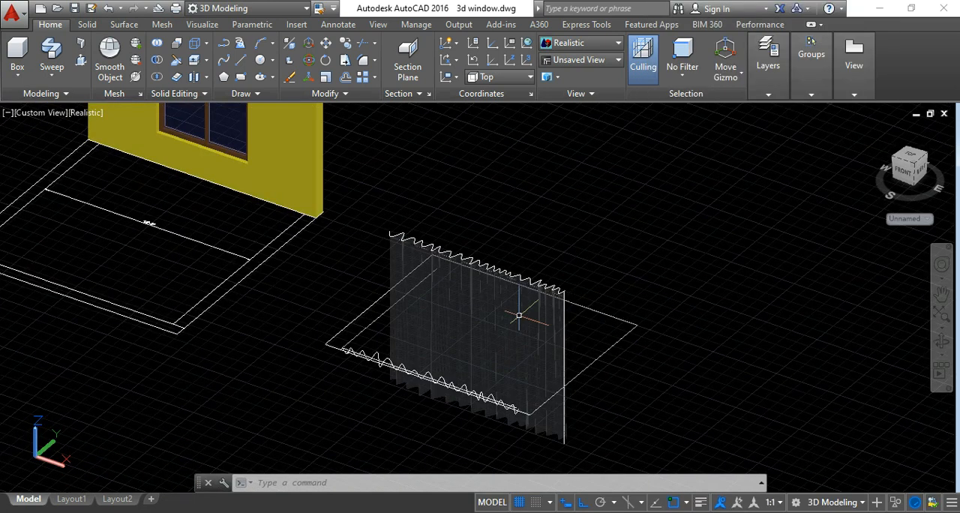
scroll(515, 313, "up", 4)
left_click(565, 351)
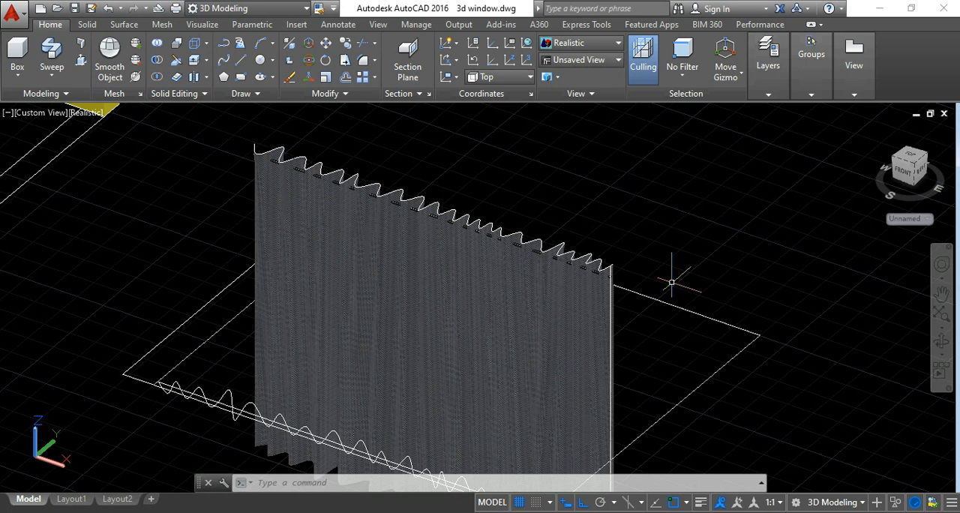
scroll(671, 283, "down", 5)
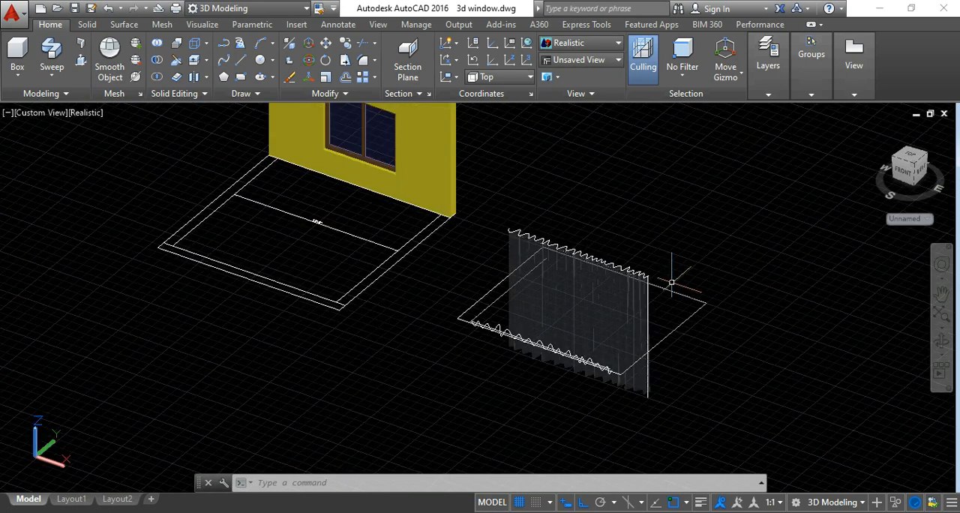
Begin a 3D polyline at the wall front face's upper corner nearest the curtain and draw its first segment 1' downward.
middle_click_drag(486, 173, 513, 304)
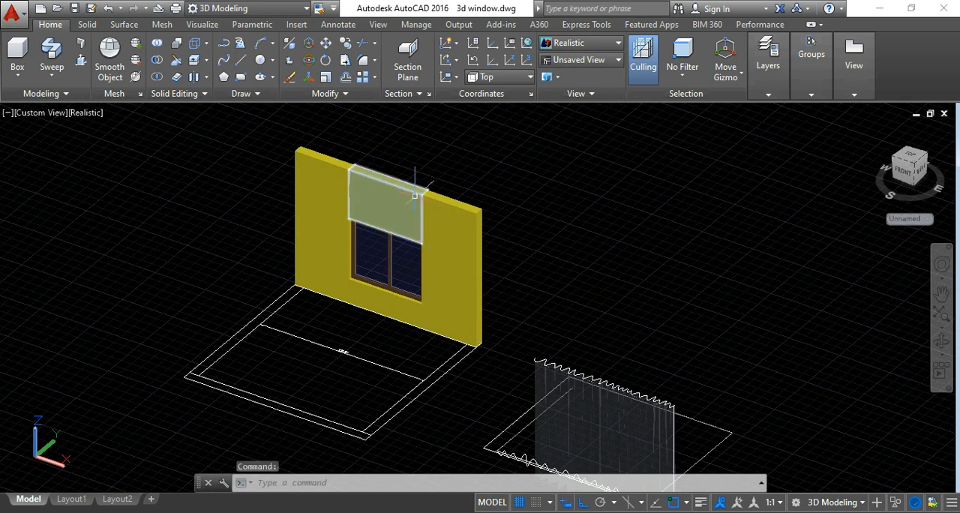
key("Escape")
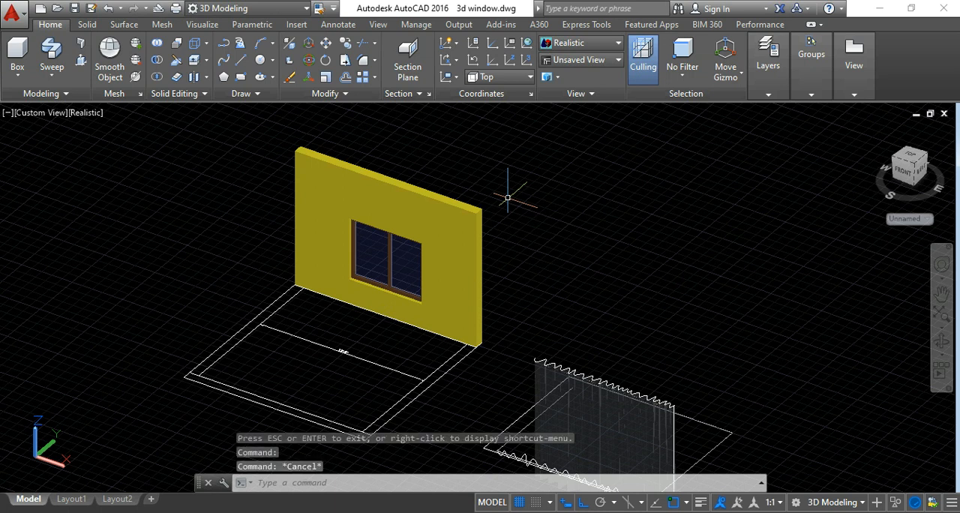
scroll(379, 150, "up", 2)
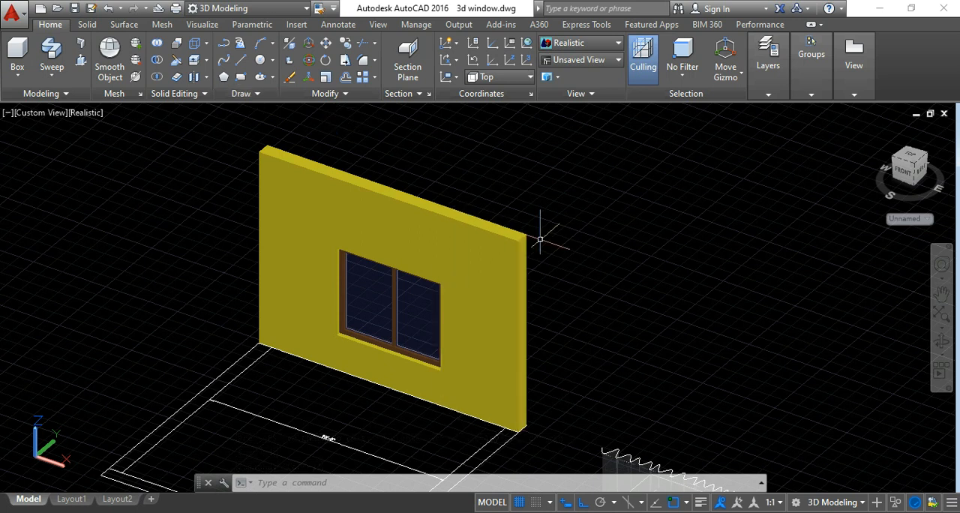
scroll(540, 239, "down", 4)
scroll(660, 380, "up", 2)
scroll(676, 381, "down", 3)
middle_click_drag(582, 278, 576, 295)
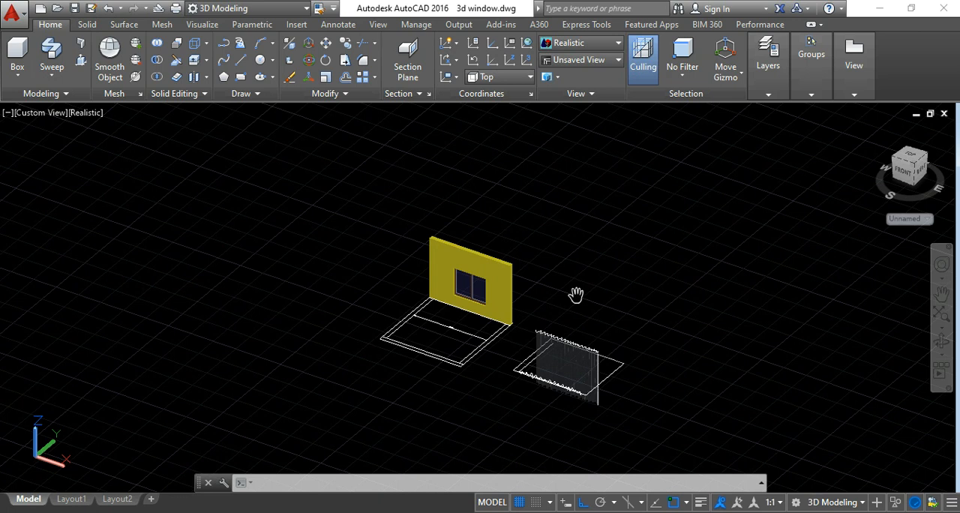
key("Escape")
key("Escape")
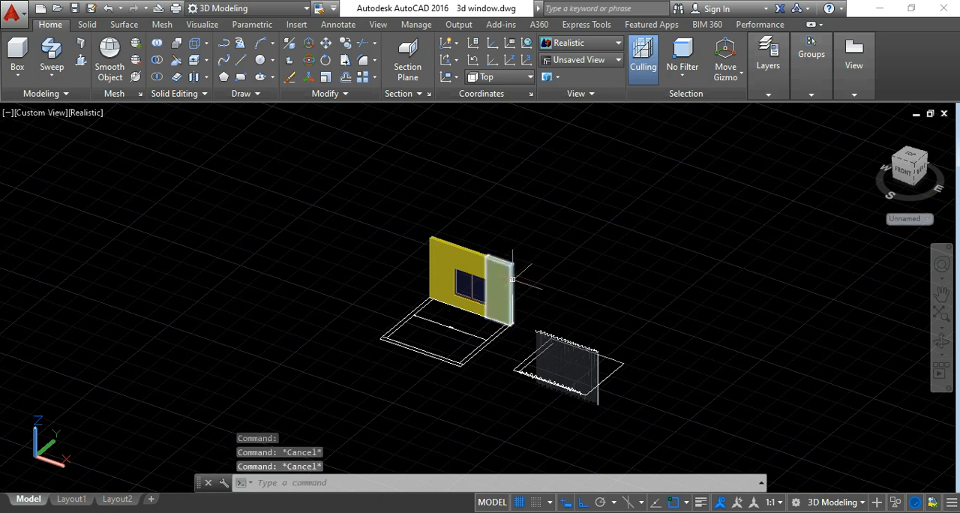
scroll(513, 279, "up", 4)
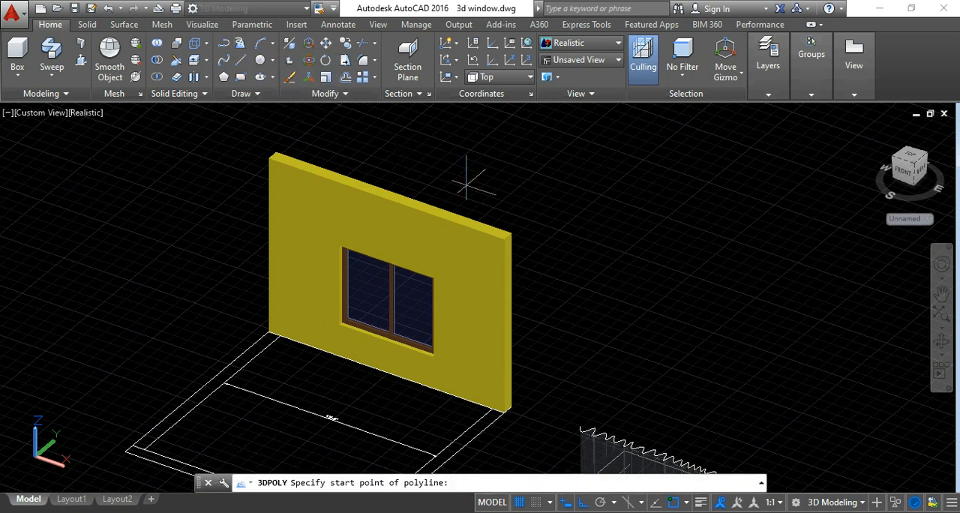
scroll(474, 238, "up", 4)
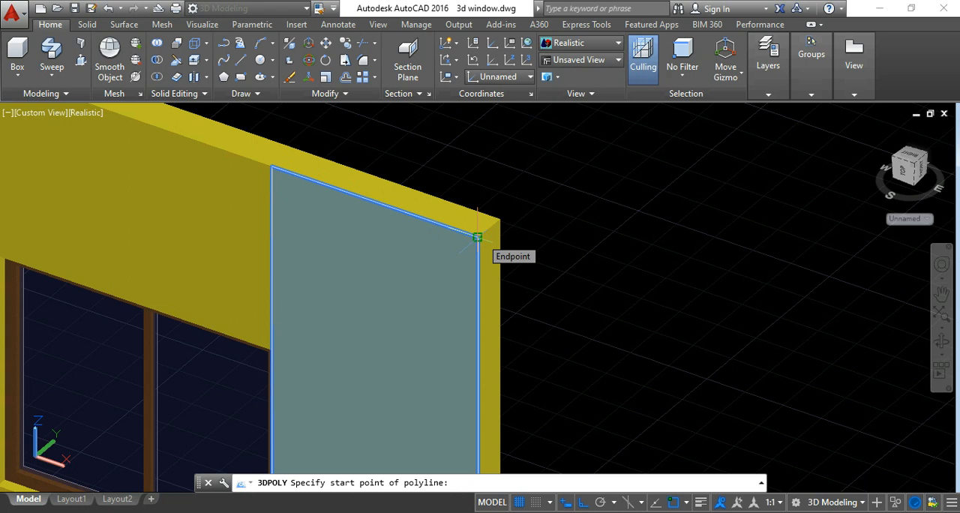
left_click(478, 238)
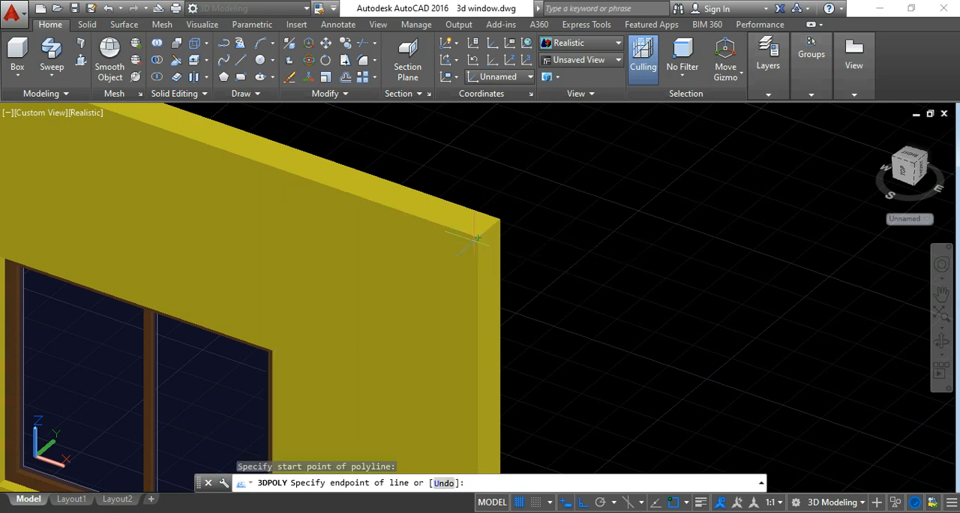
scroll(459, 259, "down", 3)
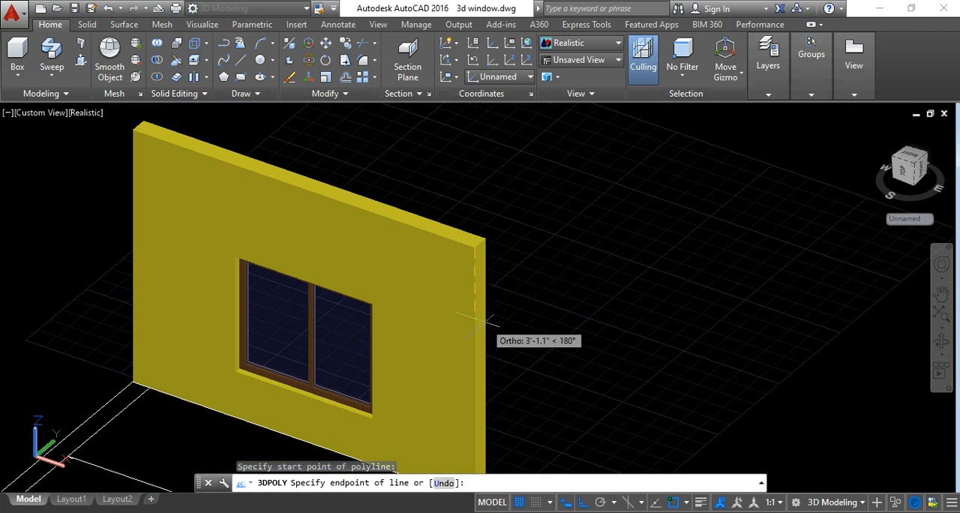
type("1")
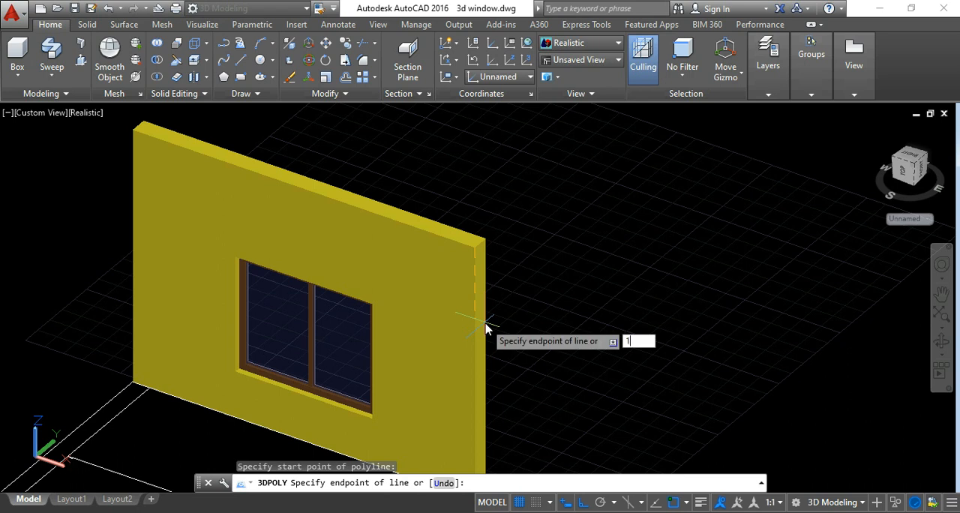
type("'")
key("Return")
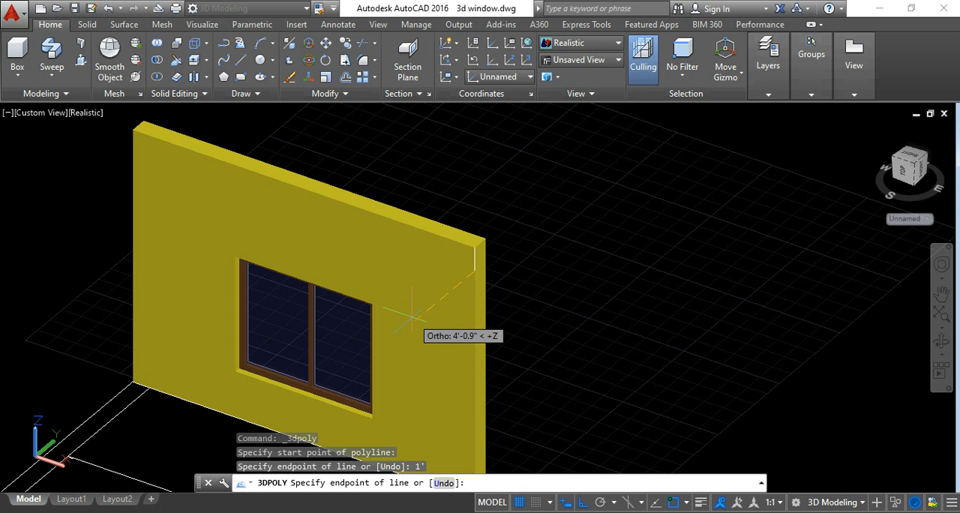
Extend the 3D polyline 5" outward, perpendicular to the wall's front face, and finish it.
scroll(412, 317, "down", 3)
middle_click_drag(252, 410, 277, 340)
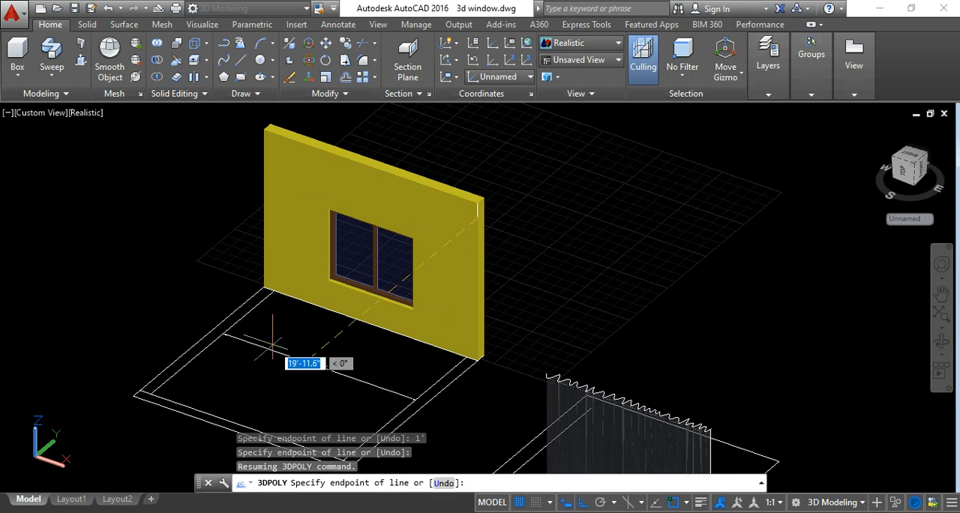
scroll(308, 343, "up", 2)
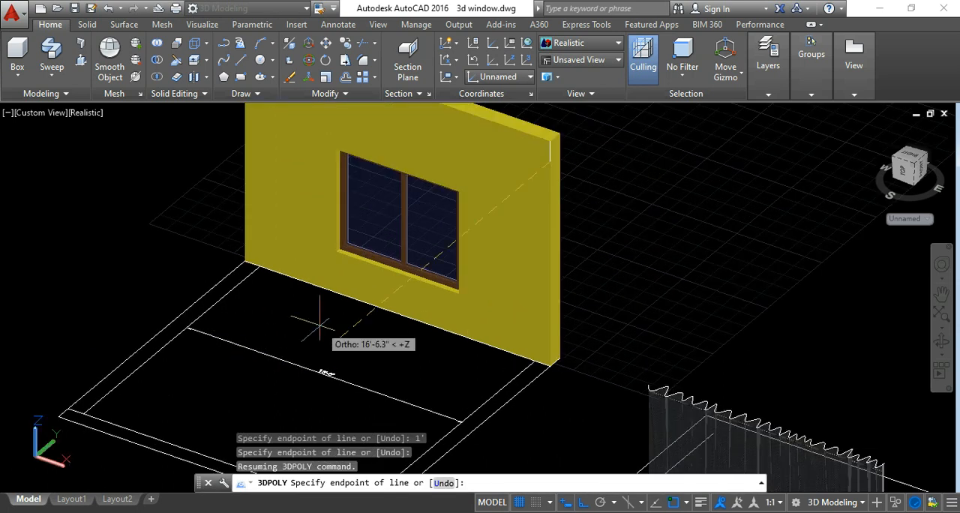
type("5\"")
key("Return")
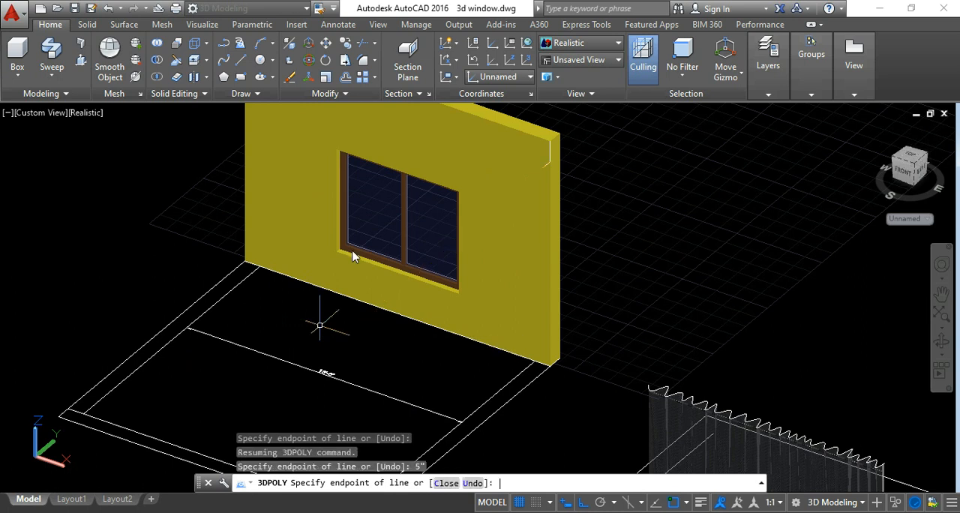
key("Return")
Draw a 1' 3D polyline from the outer end of the 5" reference line, parallel to the wall face toward the window.
scroll(538, 164, "up", 3)
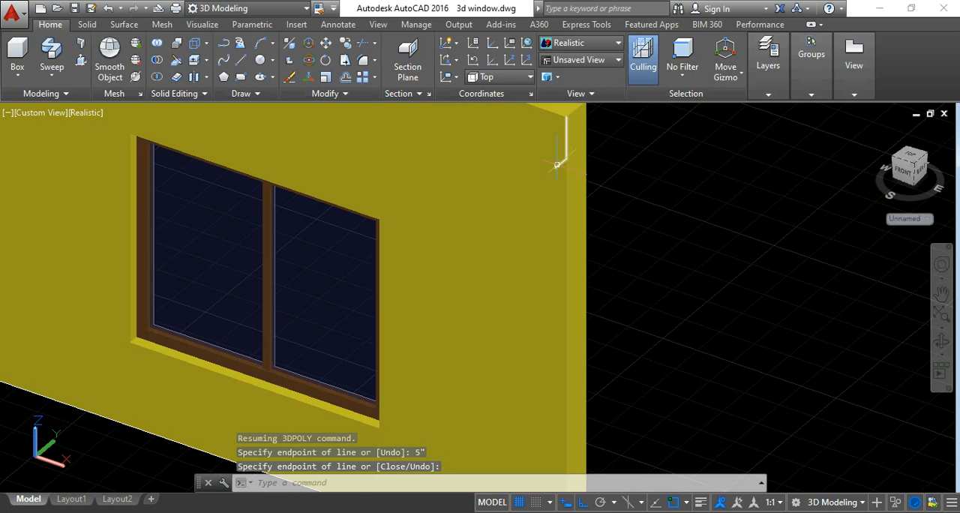
scroll(557, 170, "down", 2)
scroll(573, 164, "down", 1)
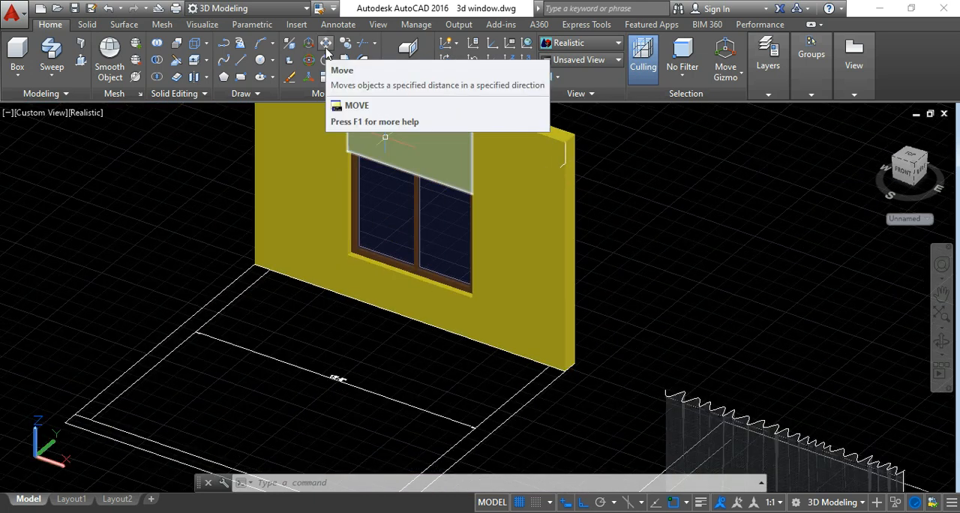
scroll(384, 298, "down", 3)
scroll(615, 383, "up", 2)
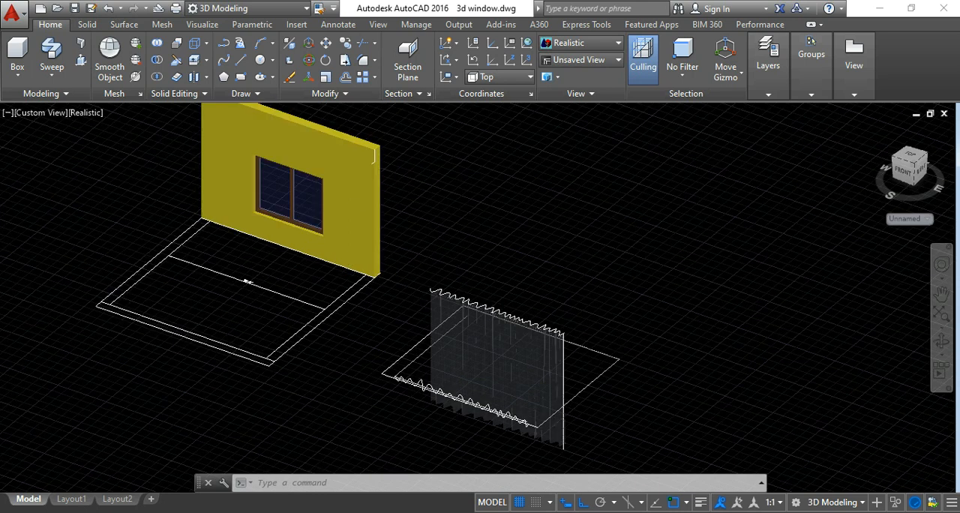
scroll(607, 386, "up", 2)
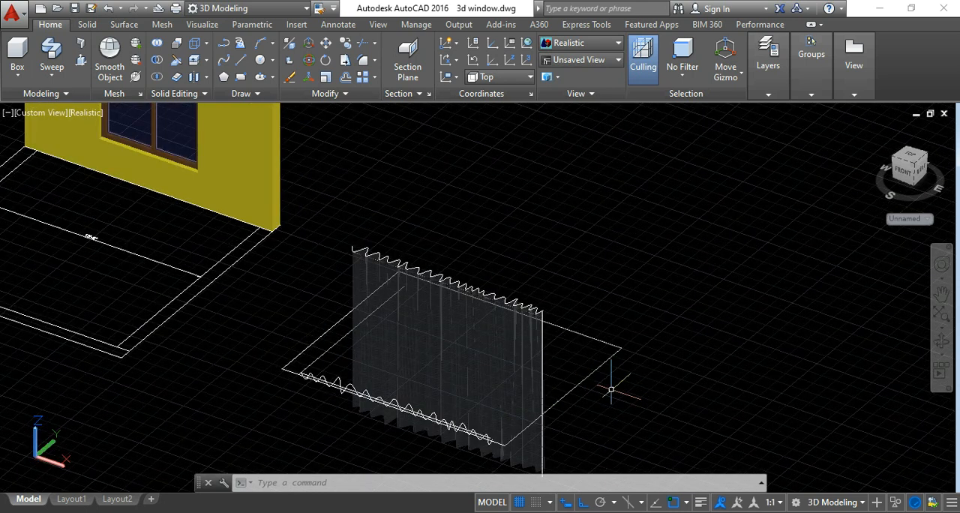
scroll(611, 391, "down", 5)
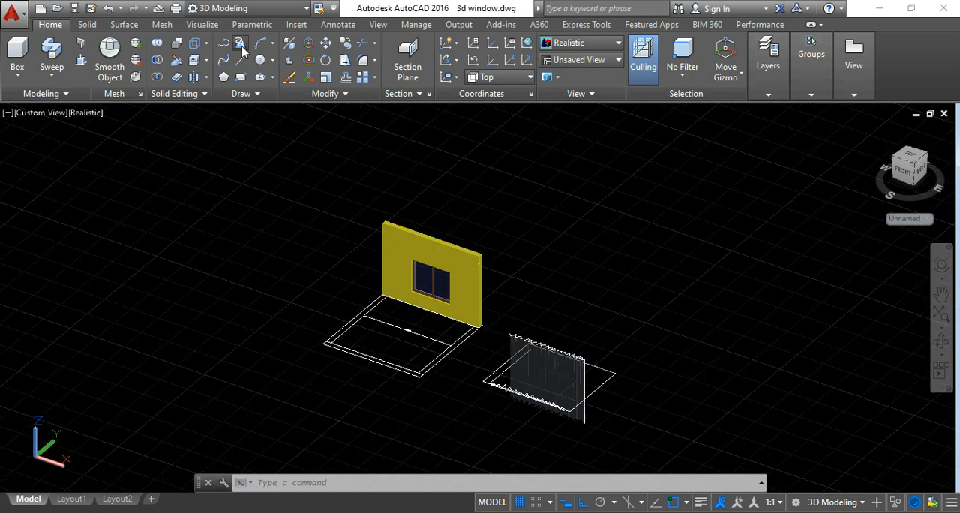
left_click(241, 45)
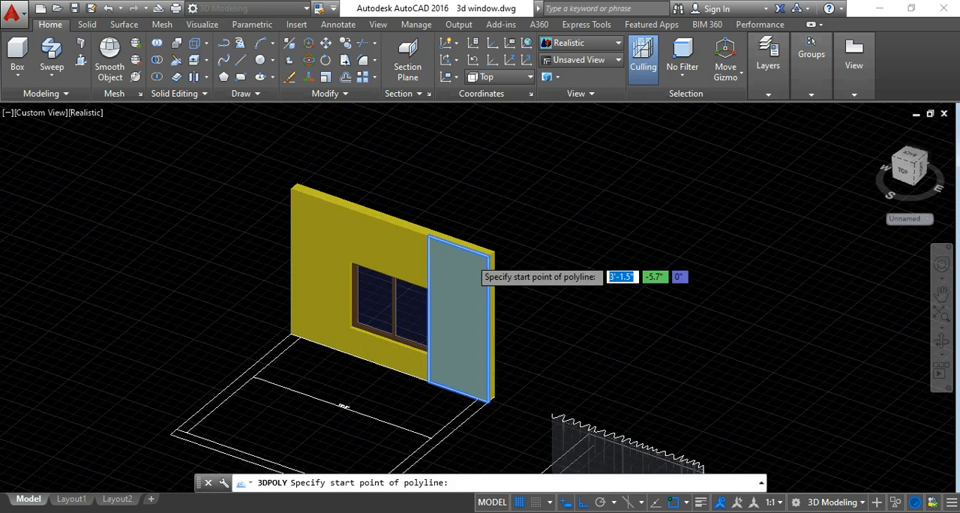
scroll(457, 274, "up", 4)
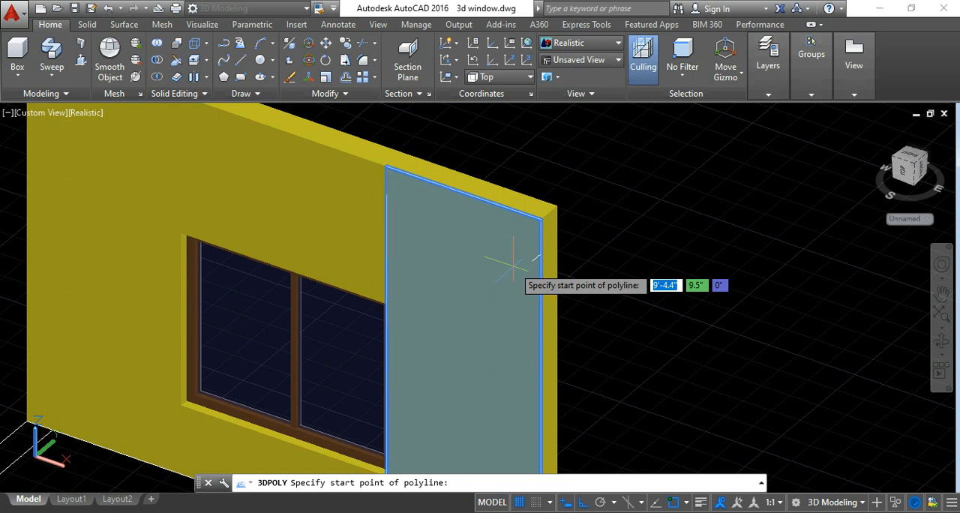
left_click(513, 261)
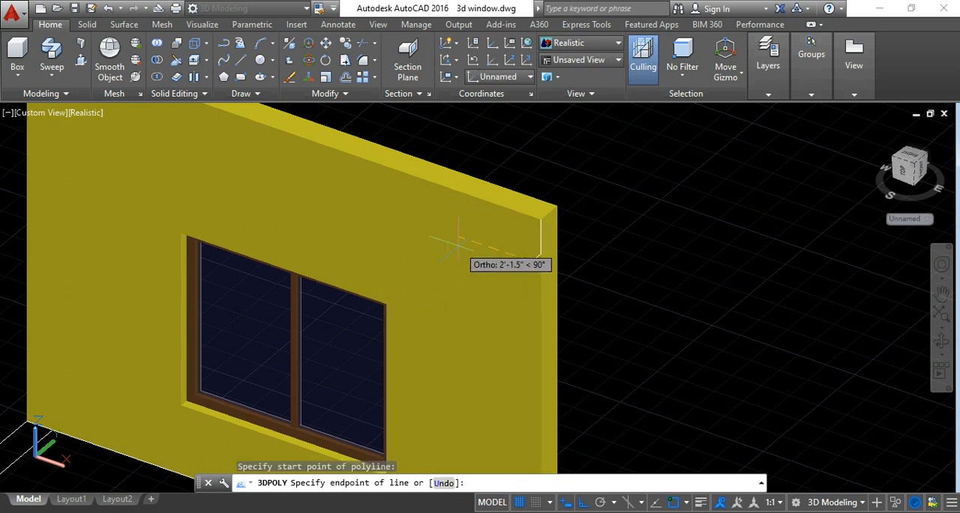
type("1'")
key("Return")
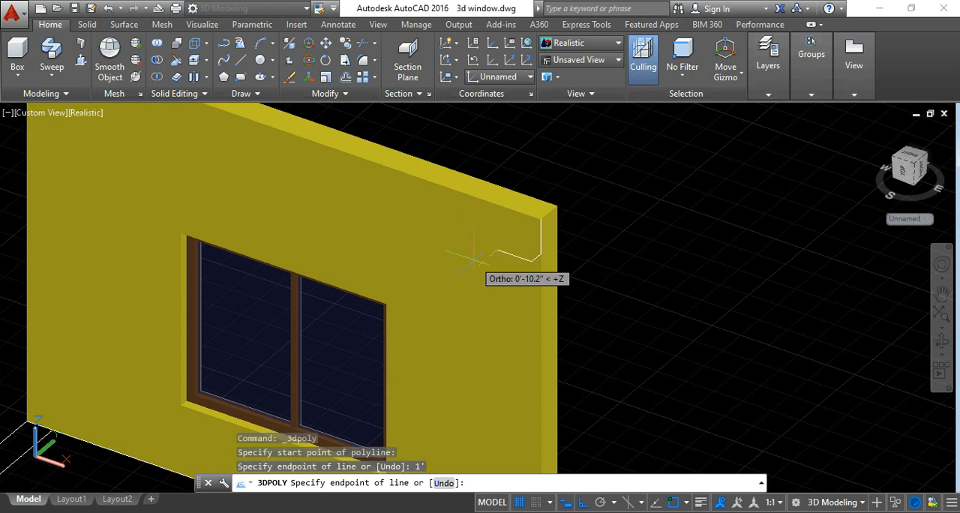
key("Escape")
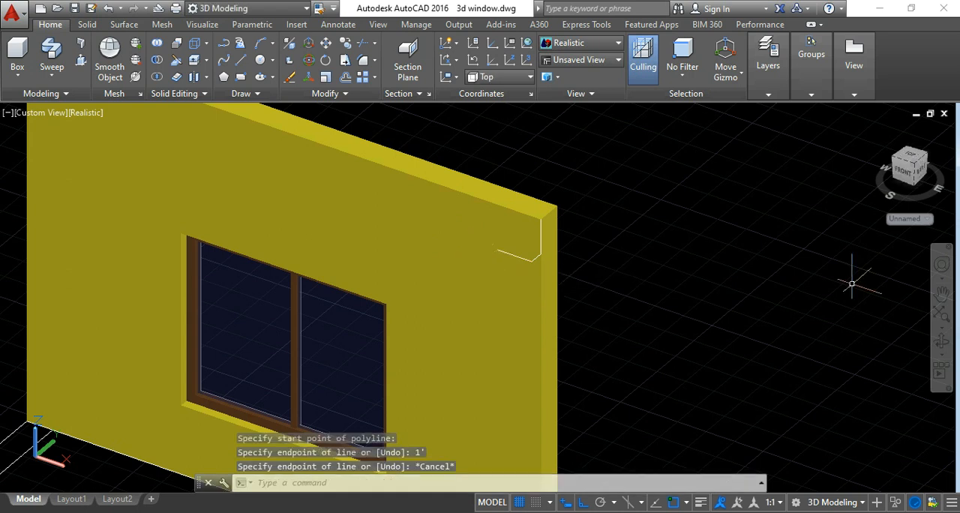
At the wall front face's opposite upper corner, draw a 3D polyline 1' downward and 5" outward, perpendicular to the face.
scroll(533, 259, "up", 3)
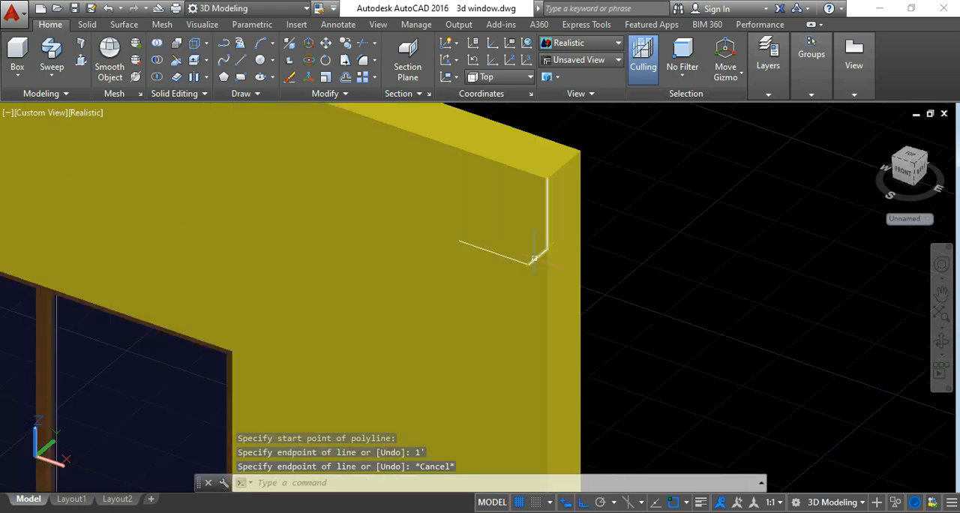
scroll(504, 291, "down", 5)
scroll(494, 268, "up", 6)
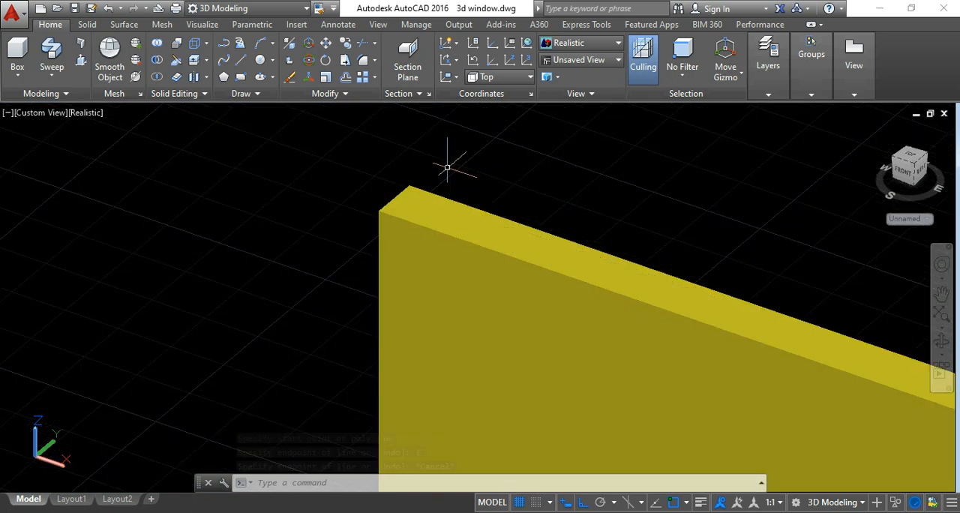
middle_click_drag(516, 201, 476, 202)
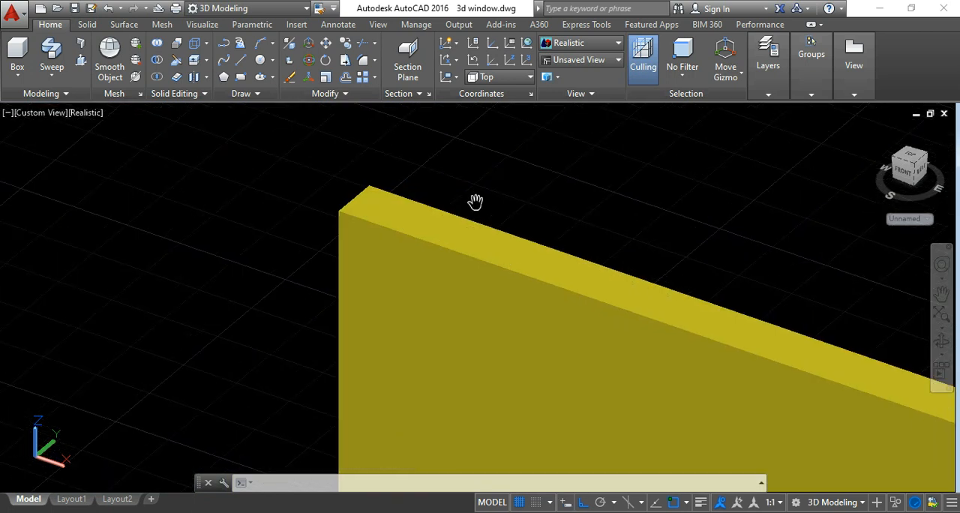
key("Escape")
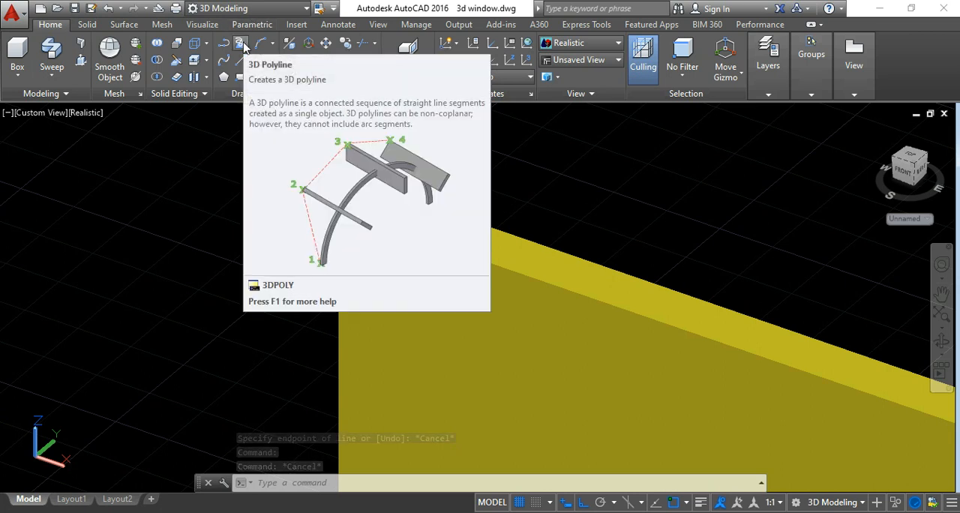
left_click(241, 44)
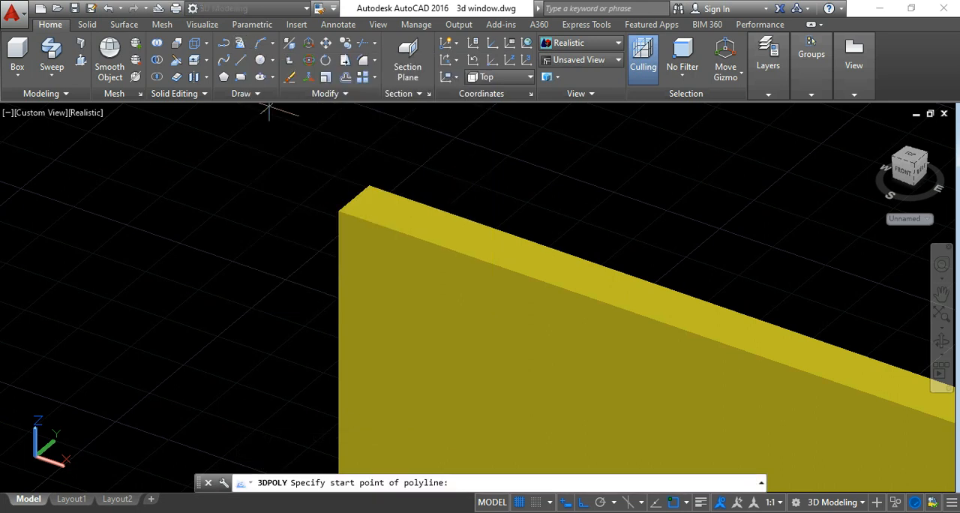
left_click(338, 210)
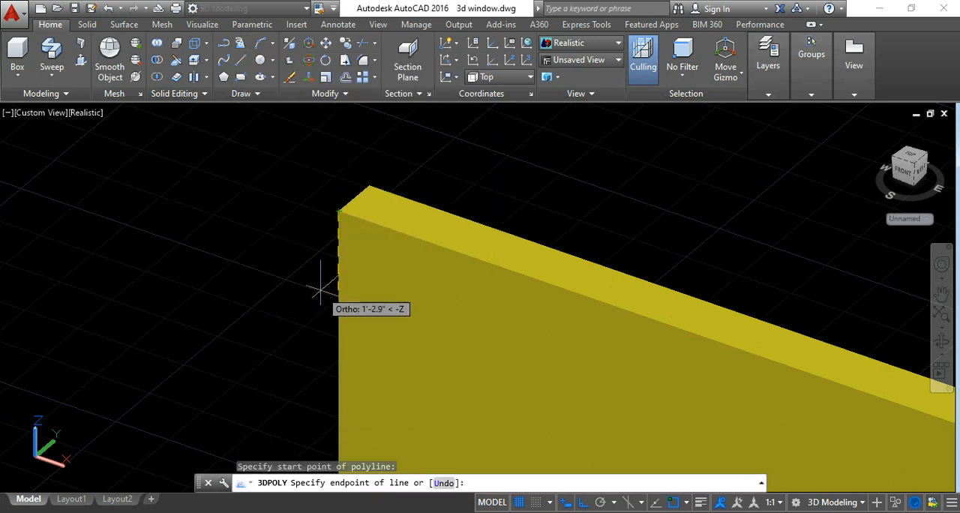
type("1'")
key("Return")
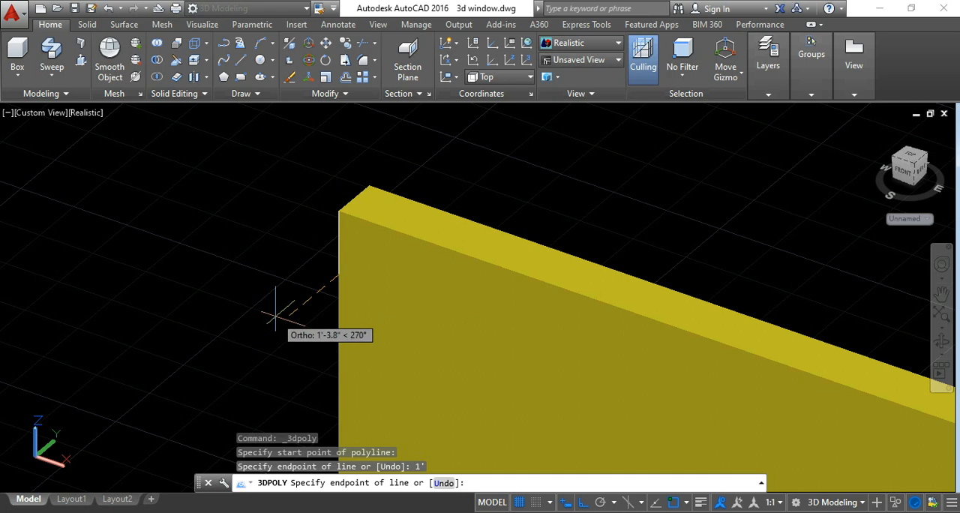
type("5\"")
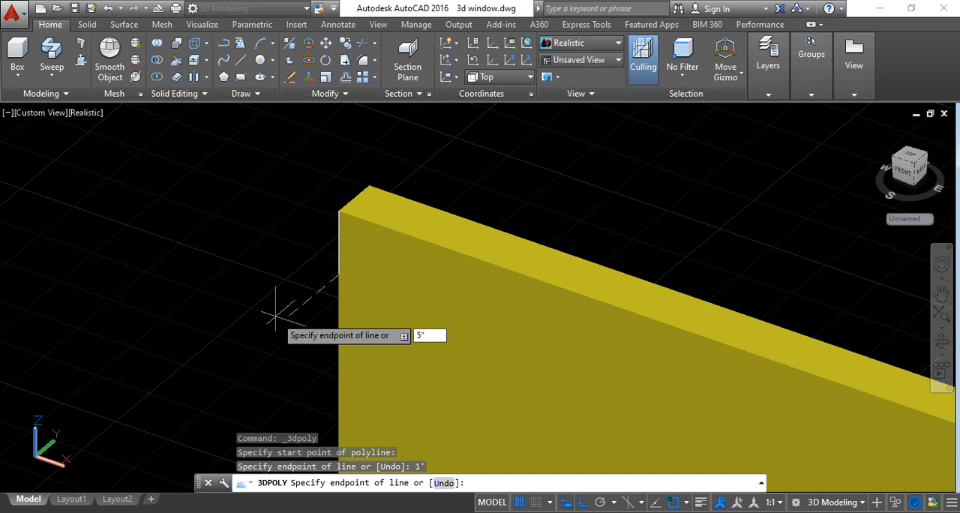
key("Return")
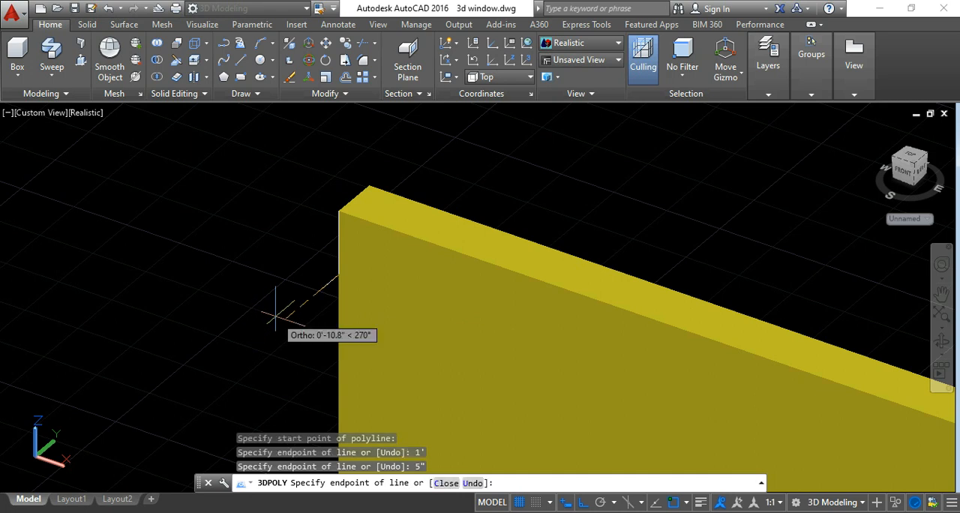
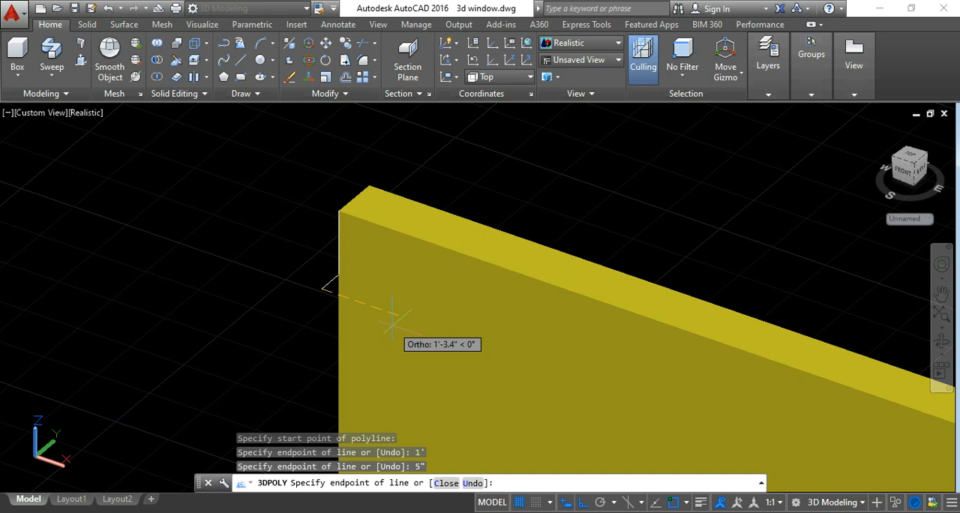
Extend the 3D polyline 1' from its outer end, parallel to the wall face toward the window, and finish it.
type("1'")
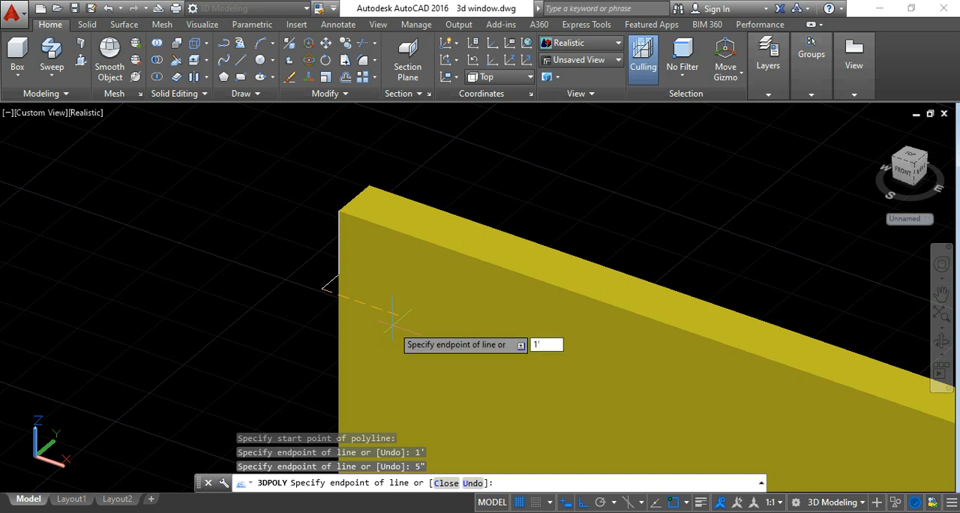
key("Return")
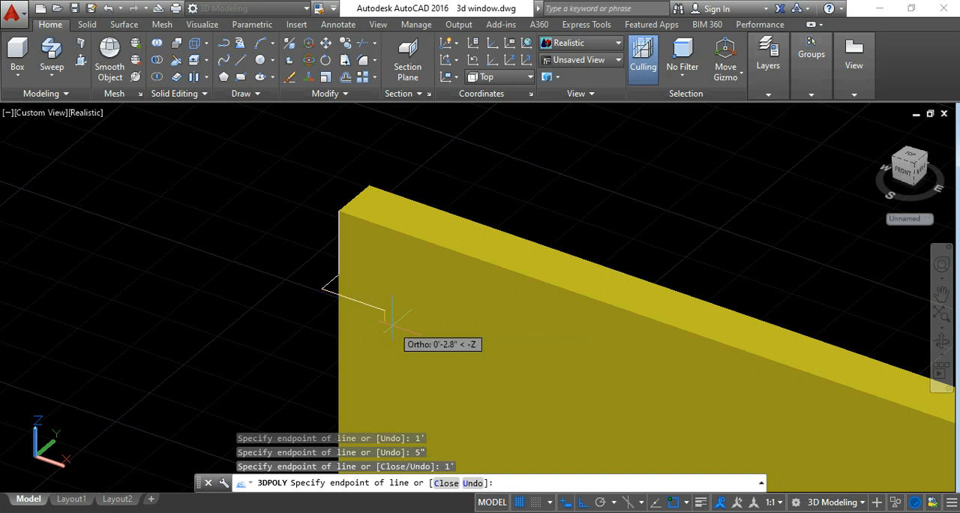
key("Return")
Move the curtain and rod from the centre of the rod's end to the free end of the far reference polyline on the wall.
scroll(393, 327, "down", 3)
middle_click_drag(520, 251, 452, 206)
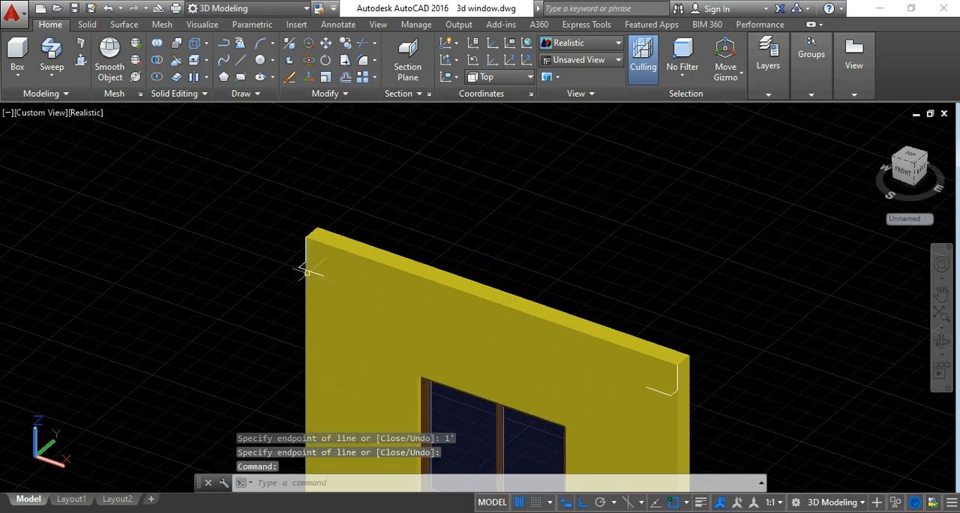
scroll(412, 214, "down", 5)
scroll(412, 214, "down", 4)
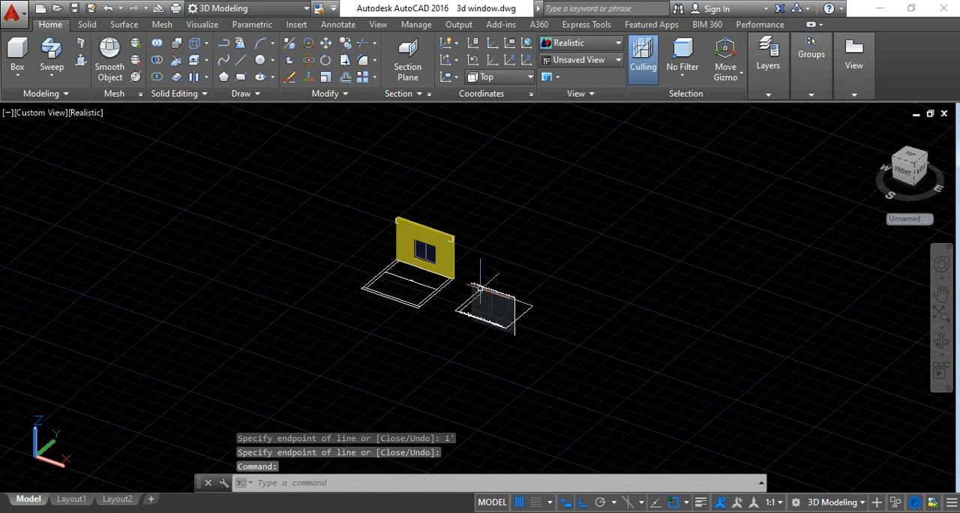
scroll(486, 268, "up", 6)
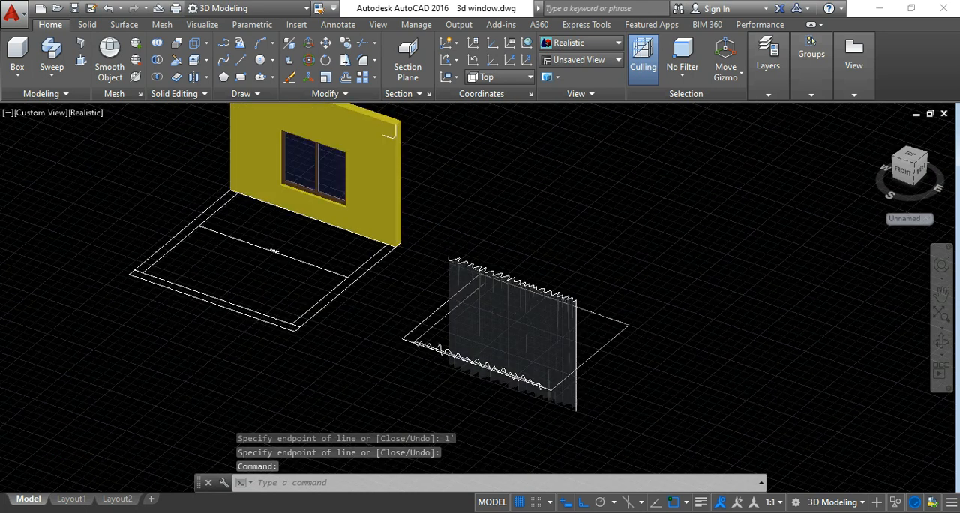
scroll(481, 244, "up", 4)
left_click(498, 228)
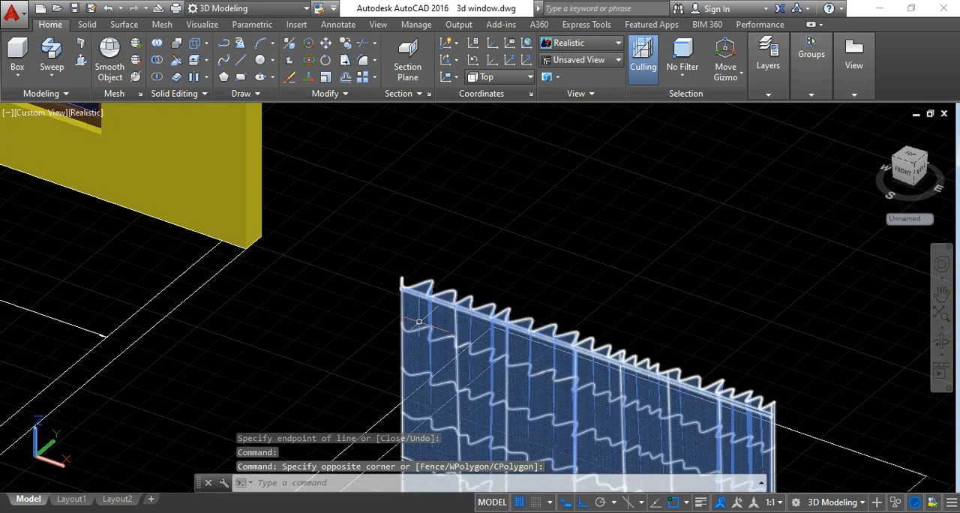
left_click(420, 322)
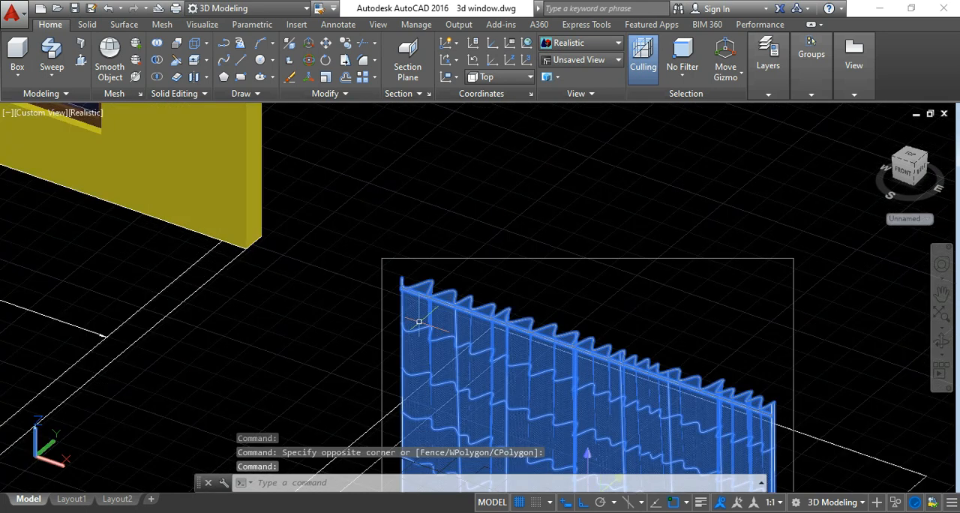
left_click(325, 46)
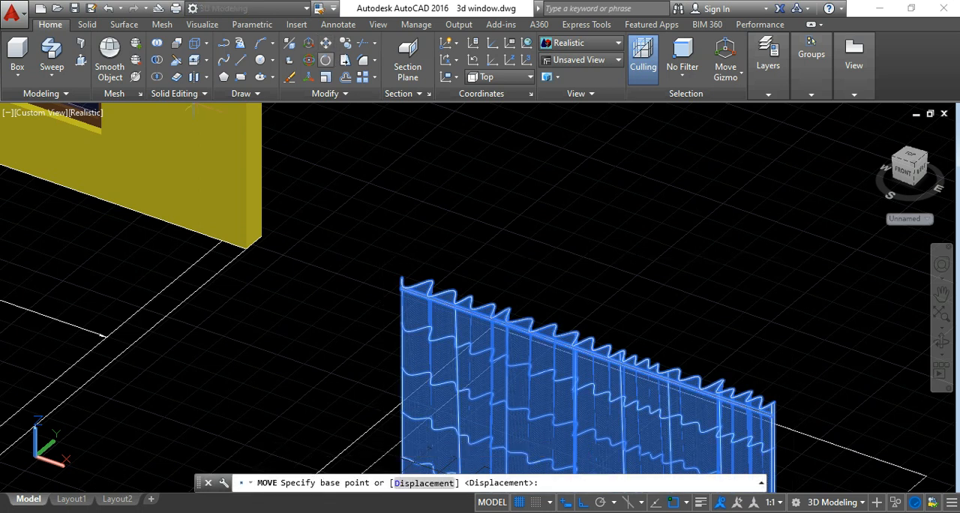
scroll(420, 323, "up", 4)
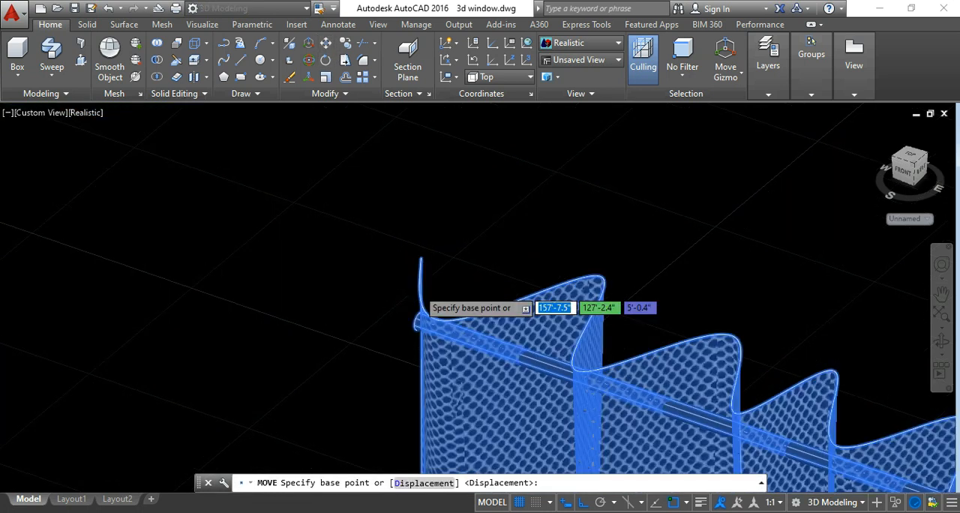
scroll(420, 322, "up", 2)
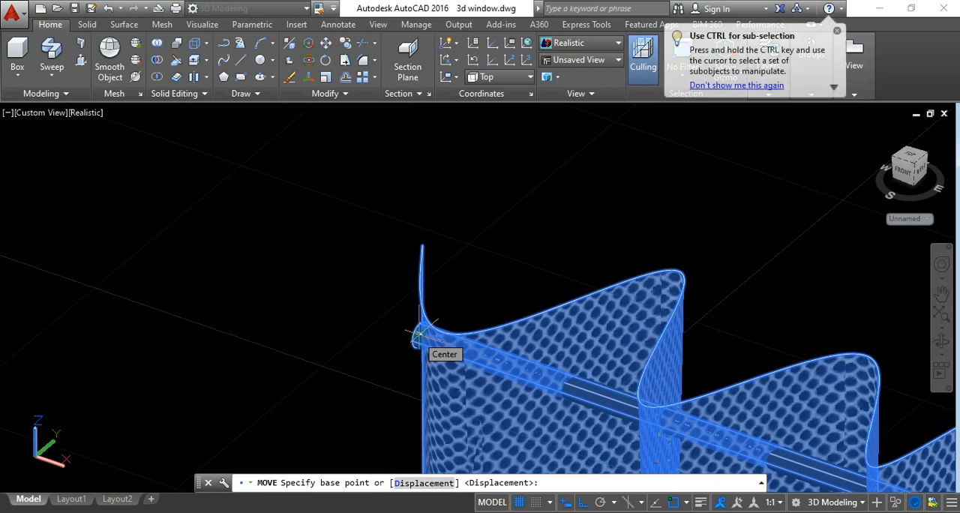
left_click(420, 334)
scroll(418, 335, "down", 3)
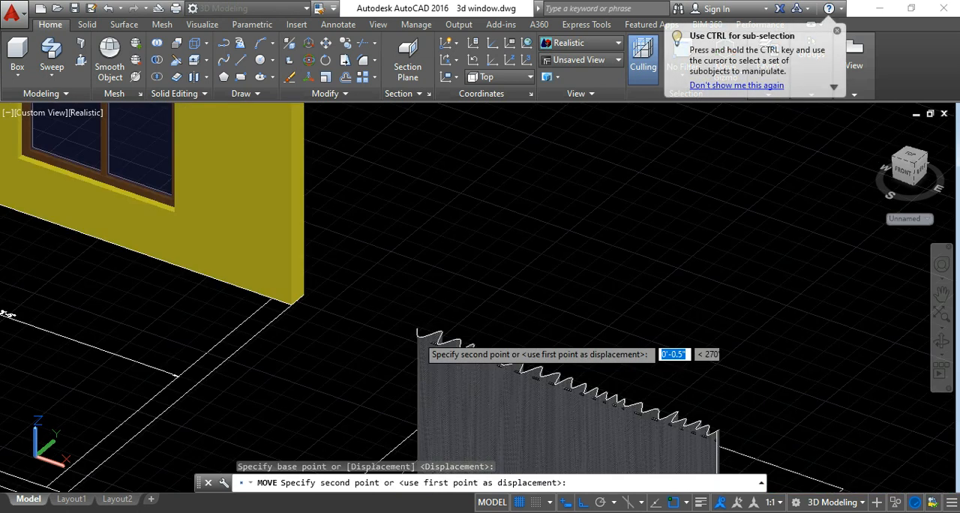
scroll(528, 311, "down", 4)
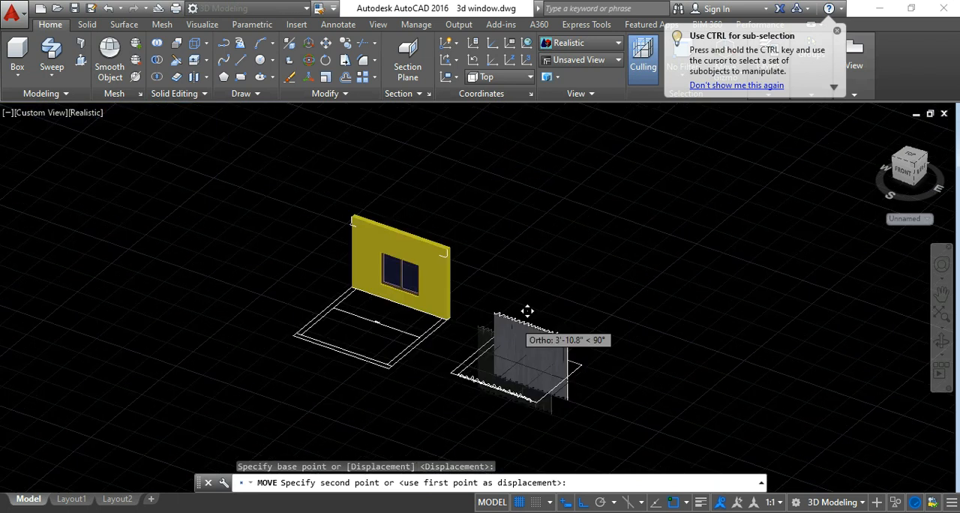
scroll(379, 208, "up", 6)
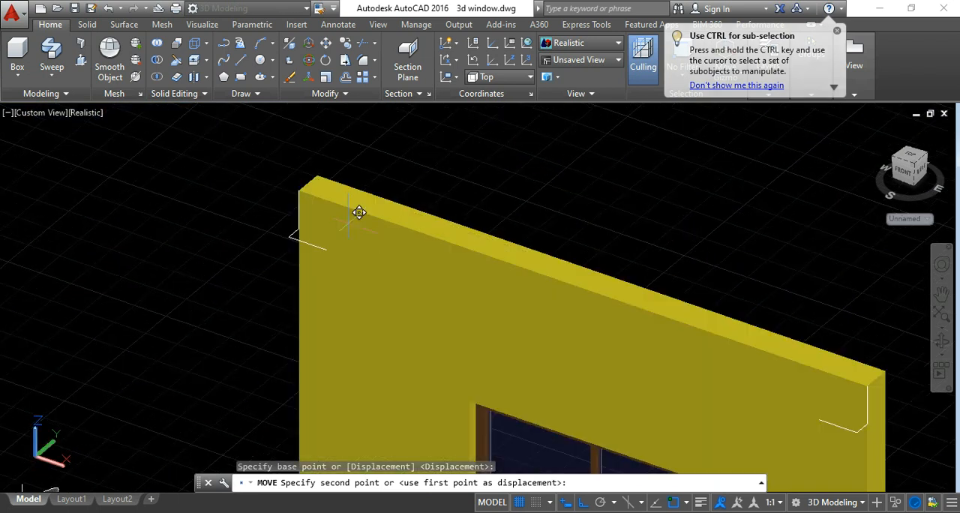
scroll(325, 245, "up", 3)
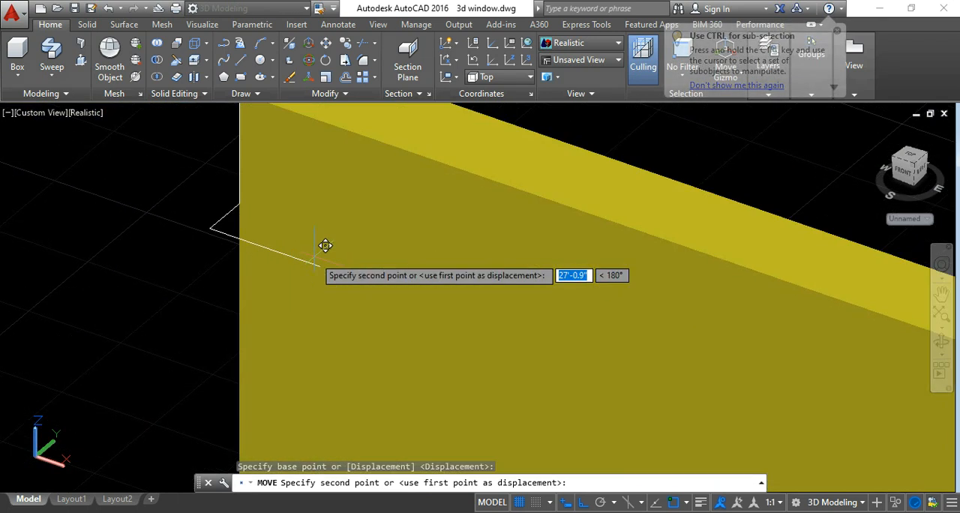
left_click(320, 266)
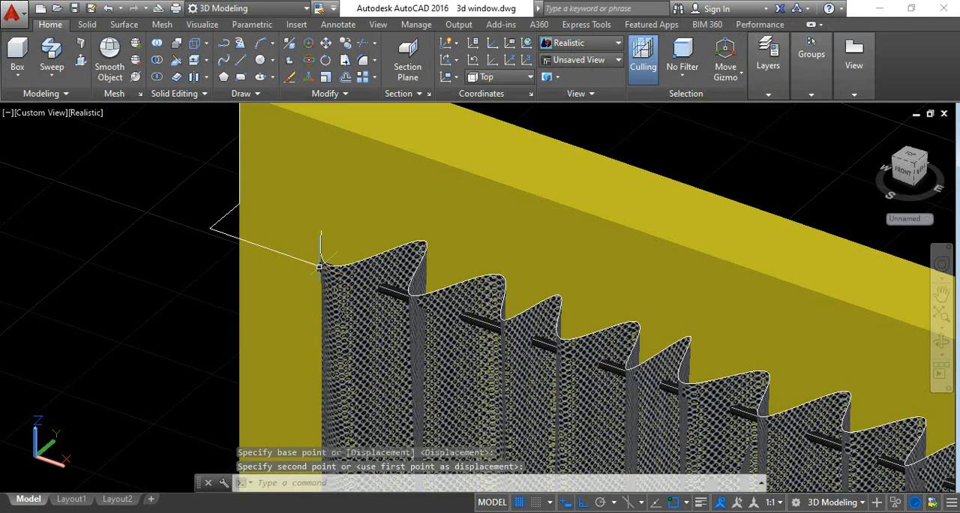
Orbit around the wall to check the curtain's placement in front of the window.
scroll(320, 266, "down", 5)
left_click(941, 341)
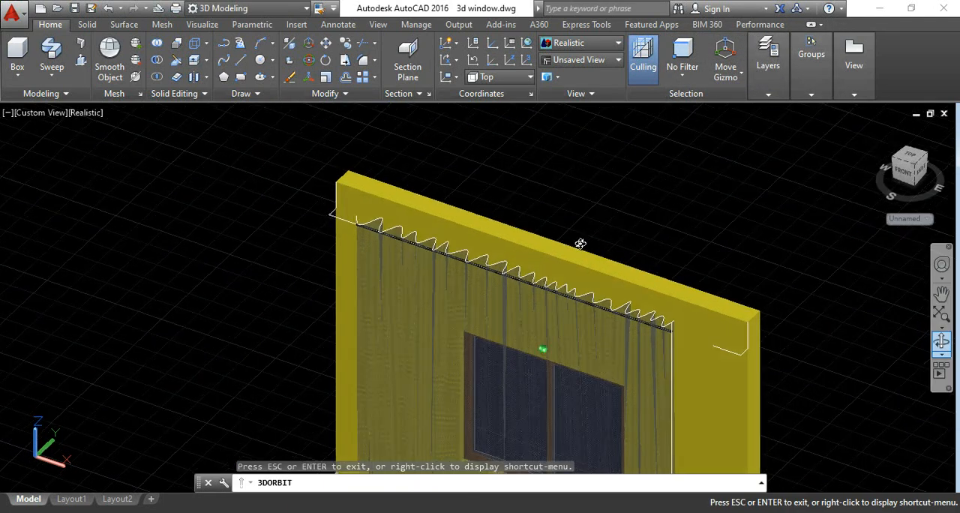
left_click_drag(579, 244, 407, 208)
scroll(555, 192, "down", 3)
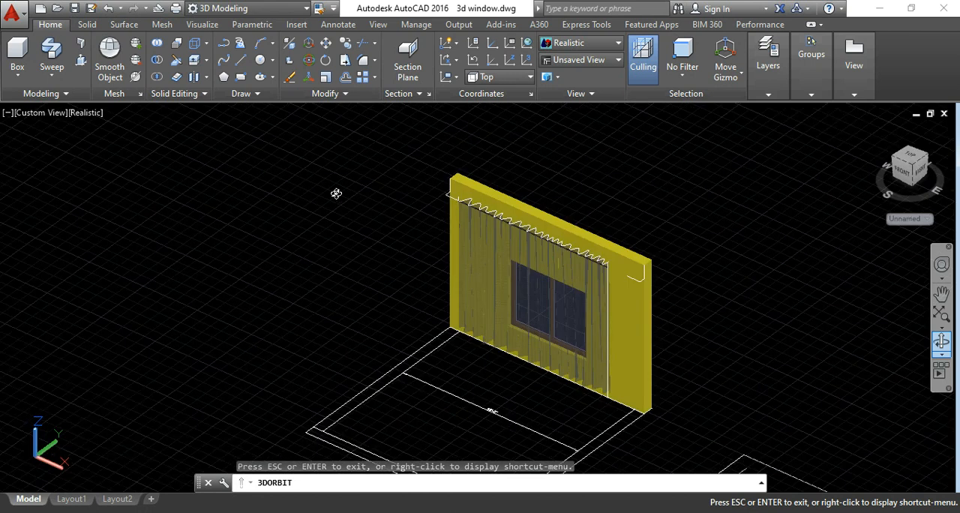
key("Escape")
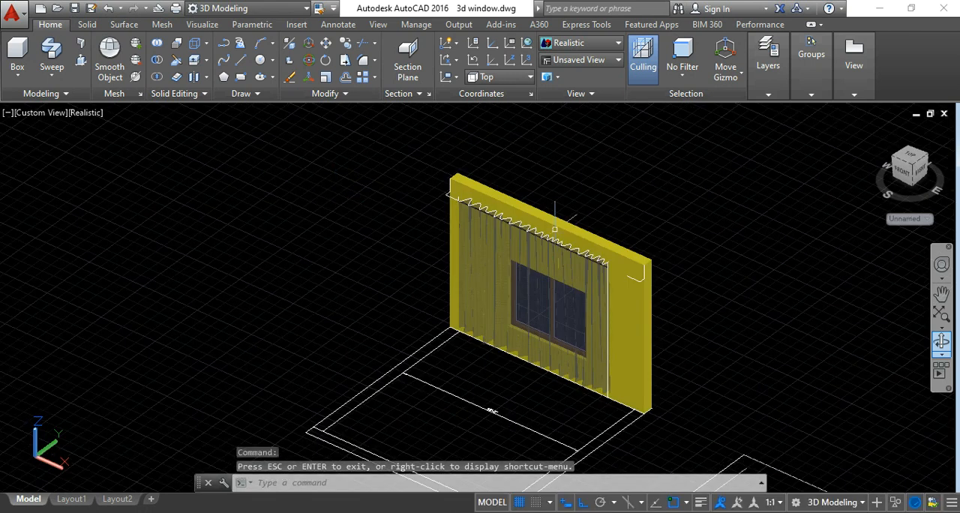
scroll(525, 252, "up", 3)
scroll(509, 254, "down", 5)
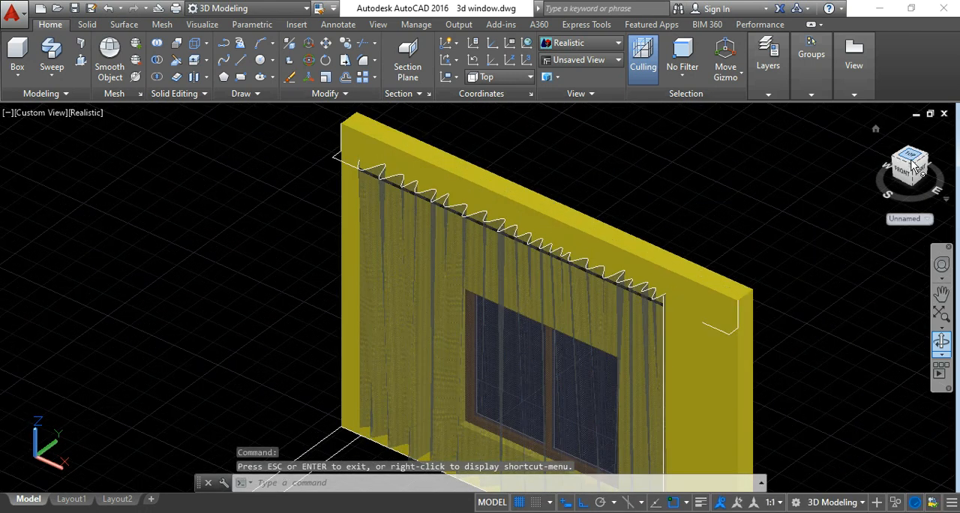
In the Top view, move the curtain and rod about 9.5" along the wall to centre them between the two reference polylines.
left_click(911, 160)
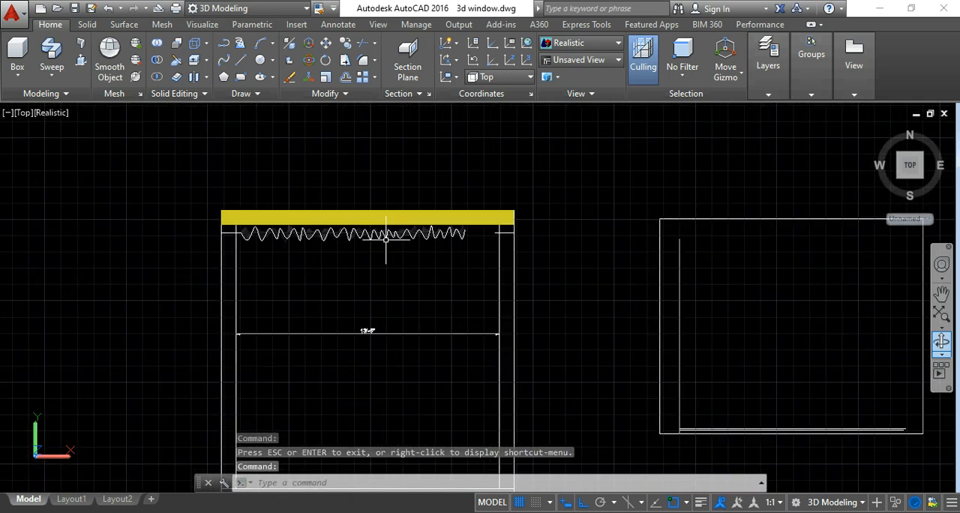
middle_click_drag(390, 264, 465, 275)
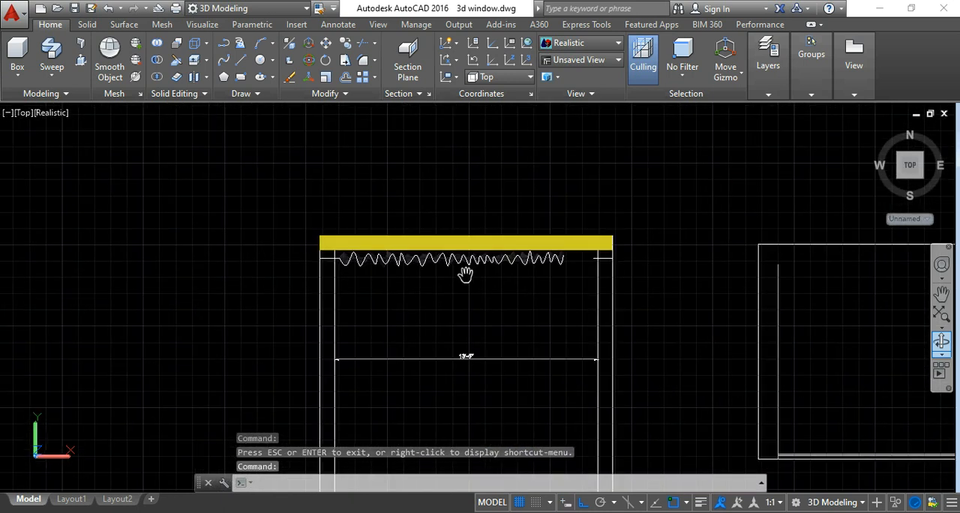
scroll(471, 268, "up", 2)
key("Escape")
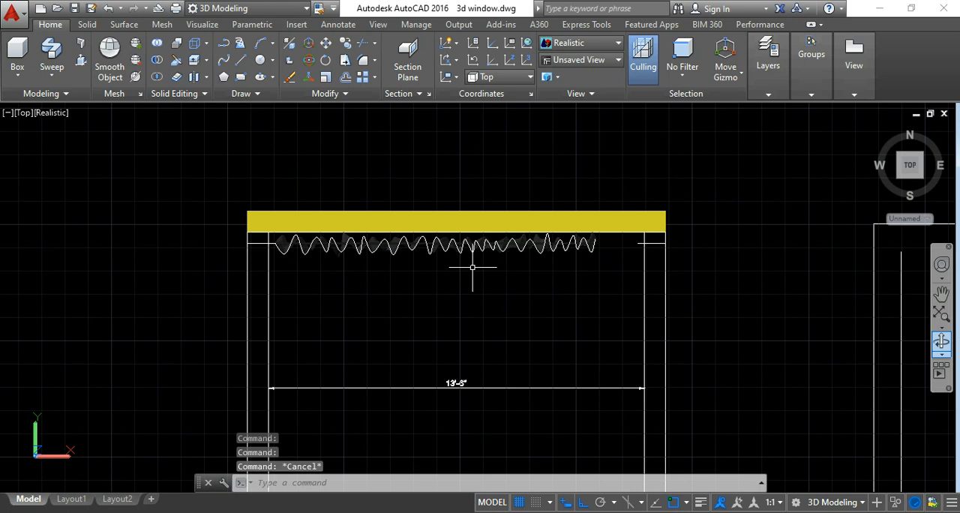
scroll(480, 240, "up", 2)
left_click(480, 242)
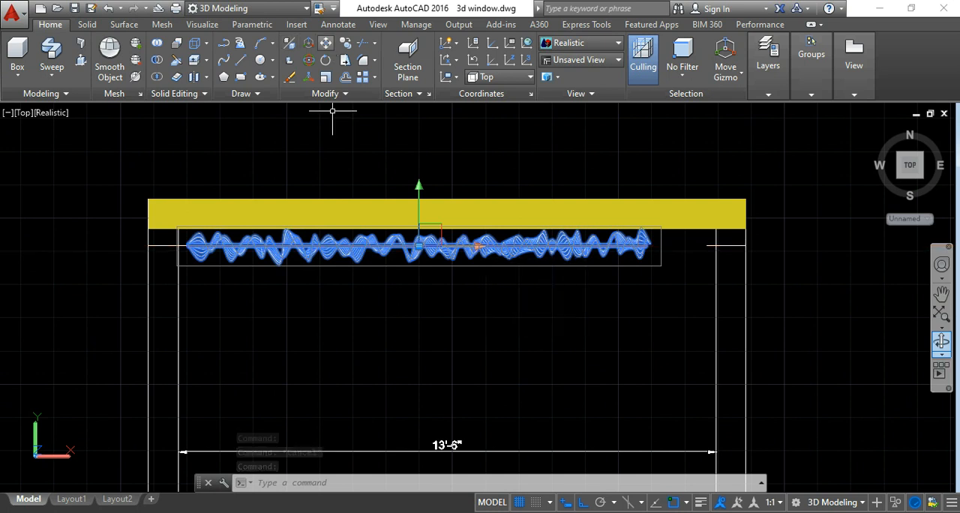
left_click(450, 357)
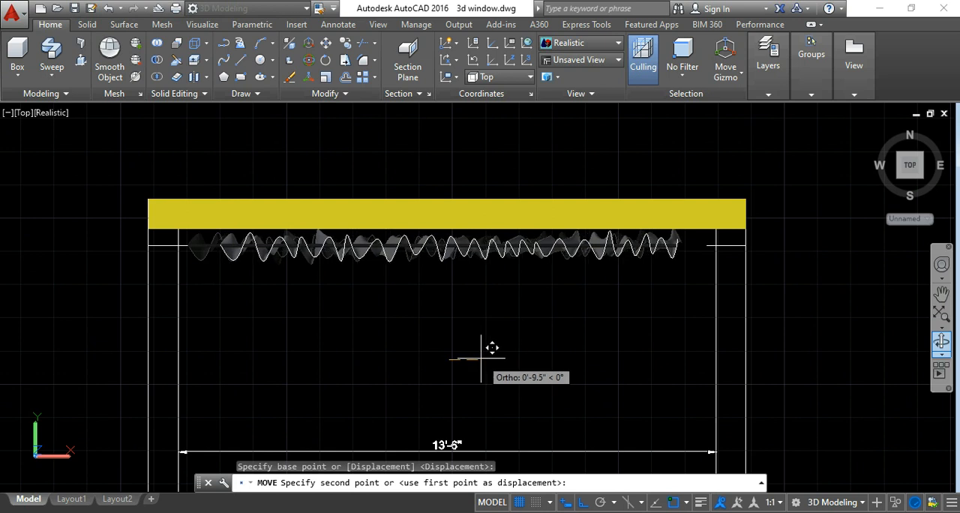
left_click(481, 358)
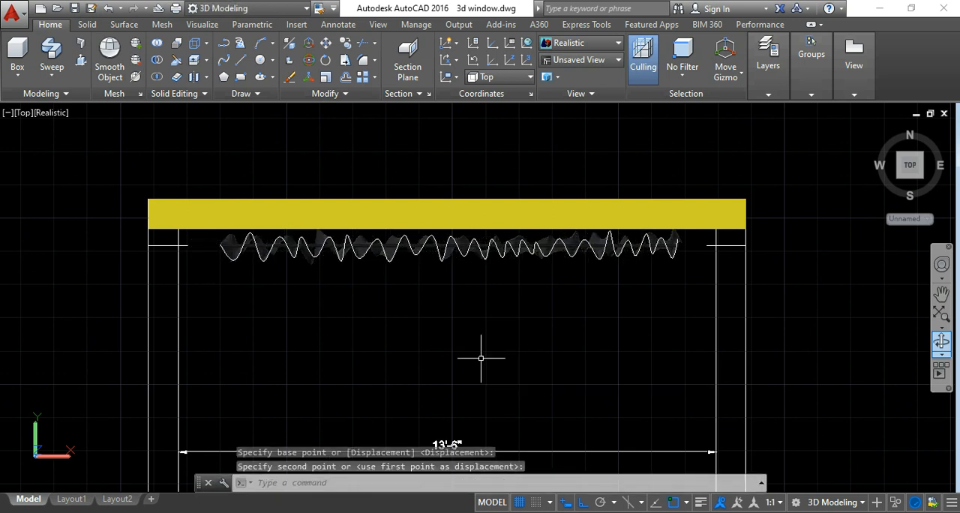
Switch to the SE Isometric view and erase the 13'-6" dimension across the floor outline.
scroll(481, 358, "down", 5)
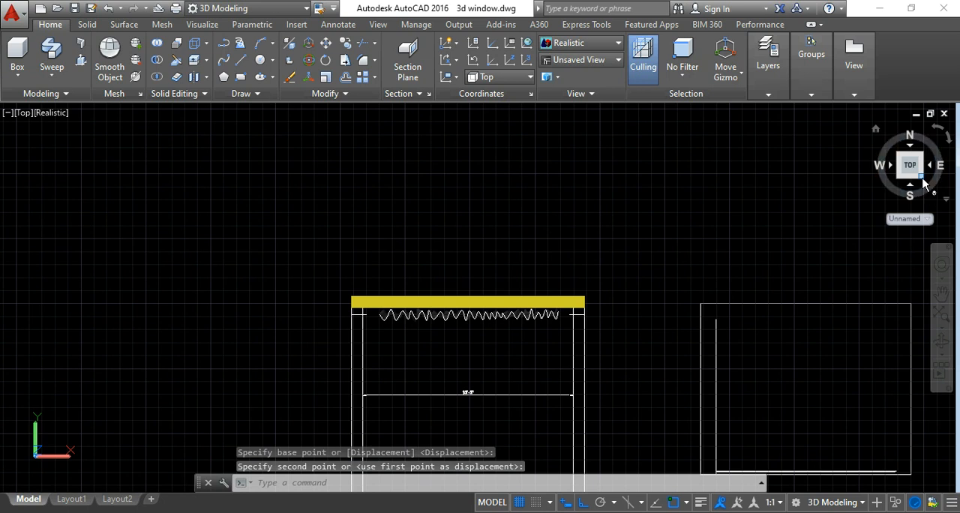
left_click(921, 176)
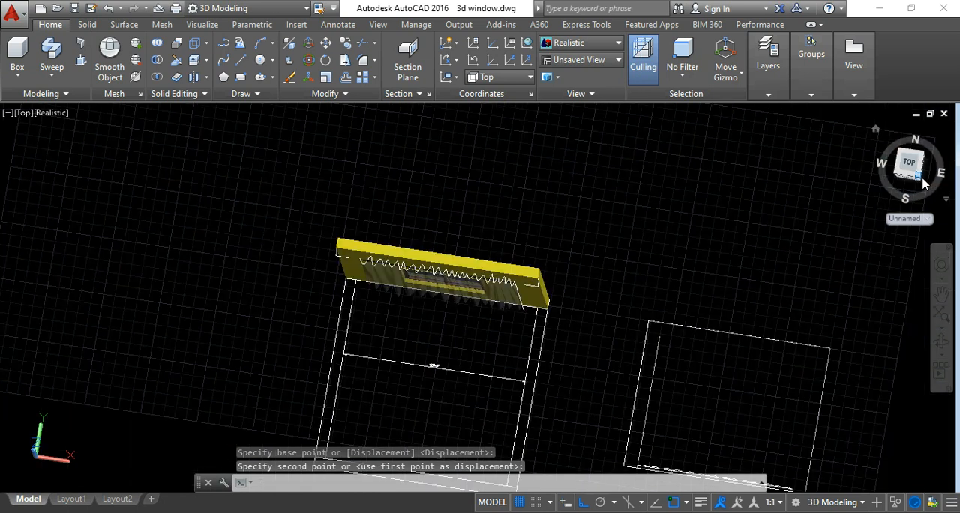
scroll(509, 366, "down", 2)
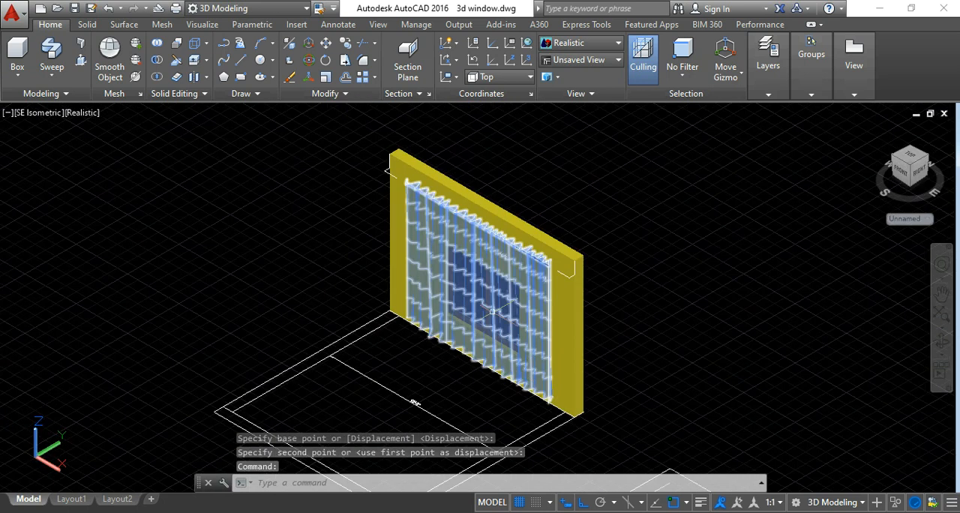
scroll(489, 311, "up", 3)
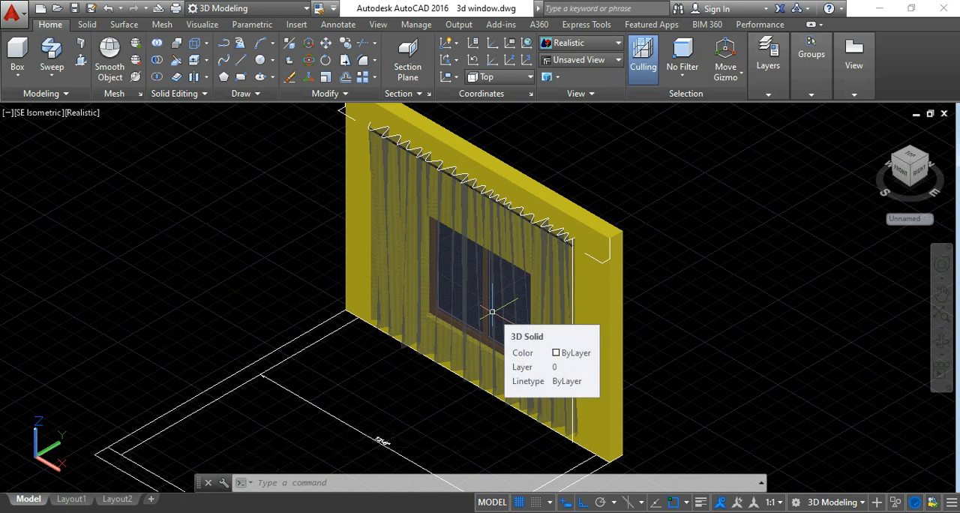
scroll(491, 307, "down", 2)
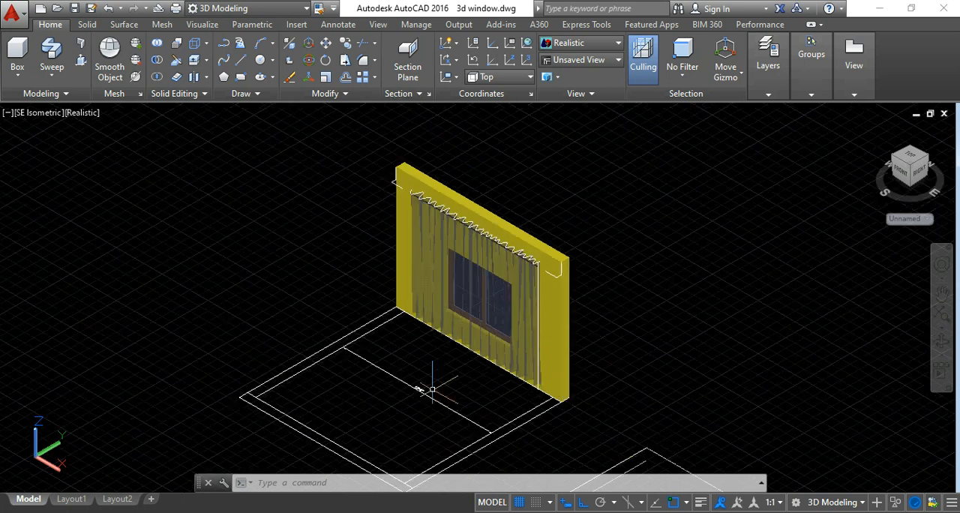
left_click(420, 390)
key("Delete")
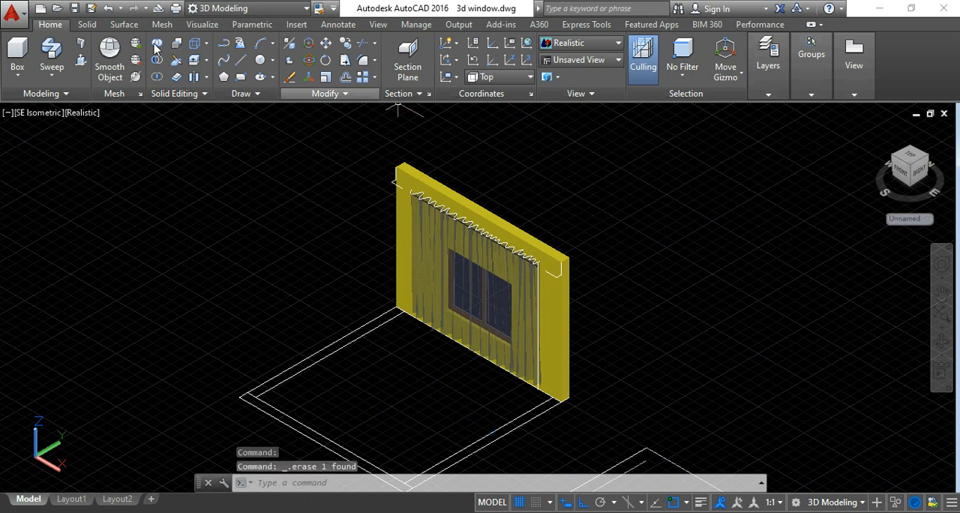
left_click(202, 24)
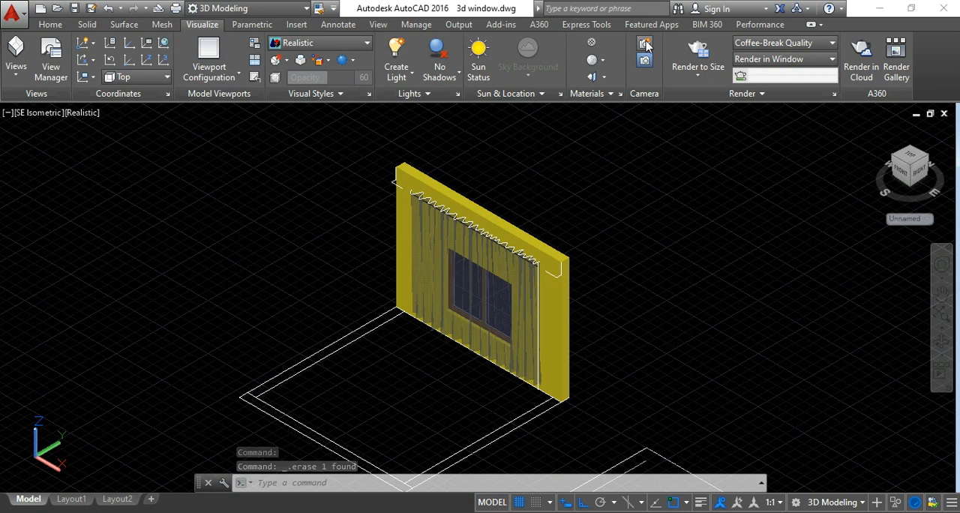
scroll(642, 188, "down", 2)
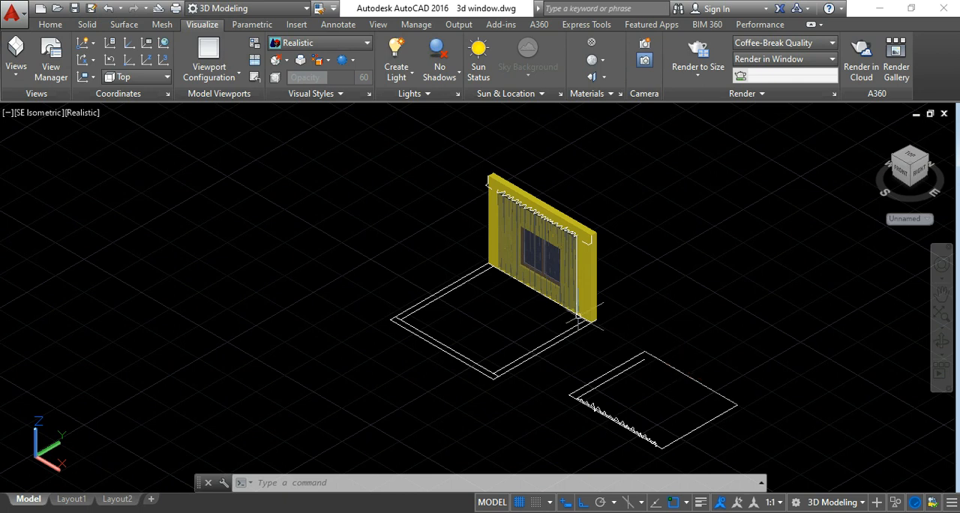
scroll(533, 279, "up", 3)
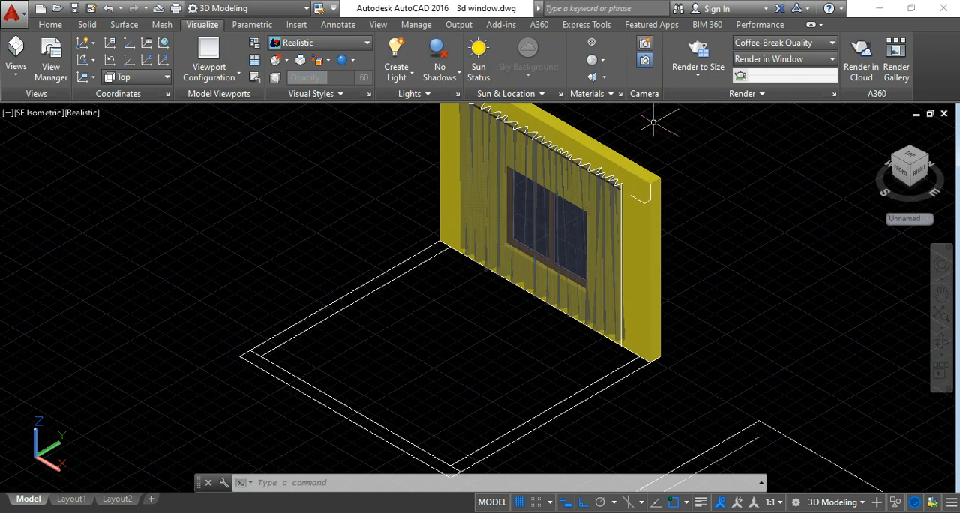
middle_click_drag(709, 213, 704, 258)
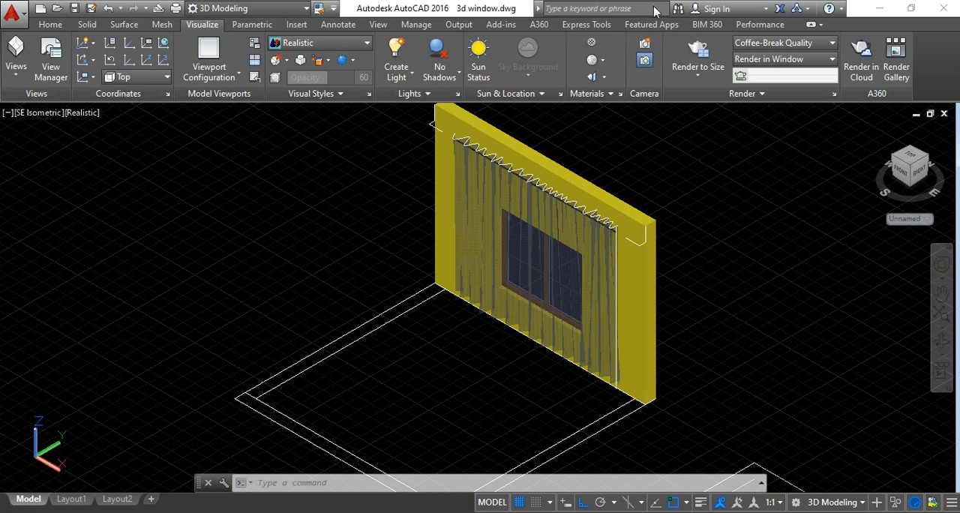
key("Escape")
left_click(645, 45)
scroll(570, 113, "down", 4)
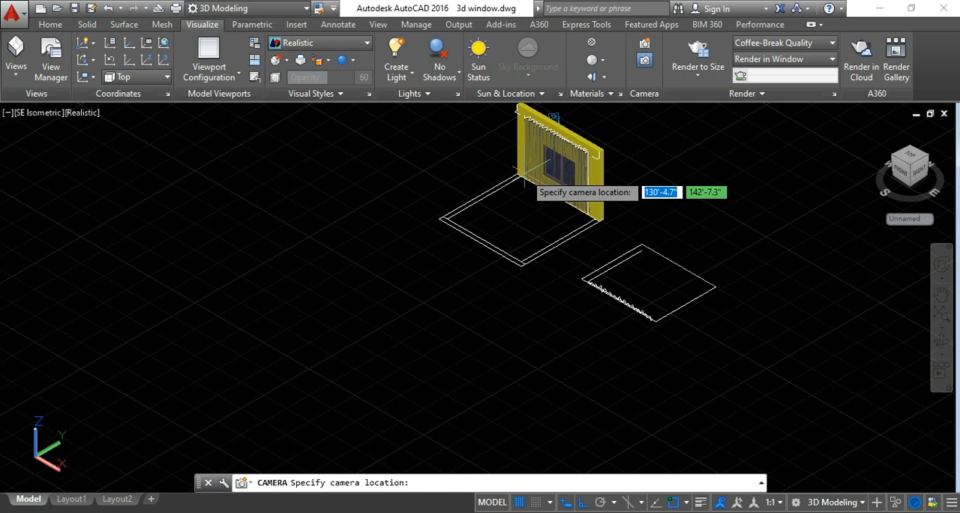
scroll(495, 228, "up", 4)
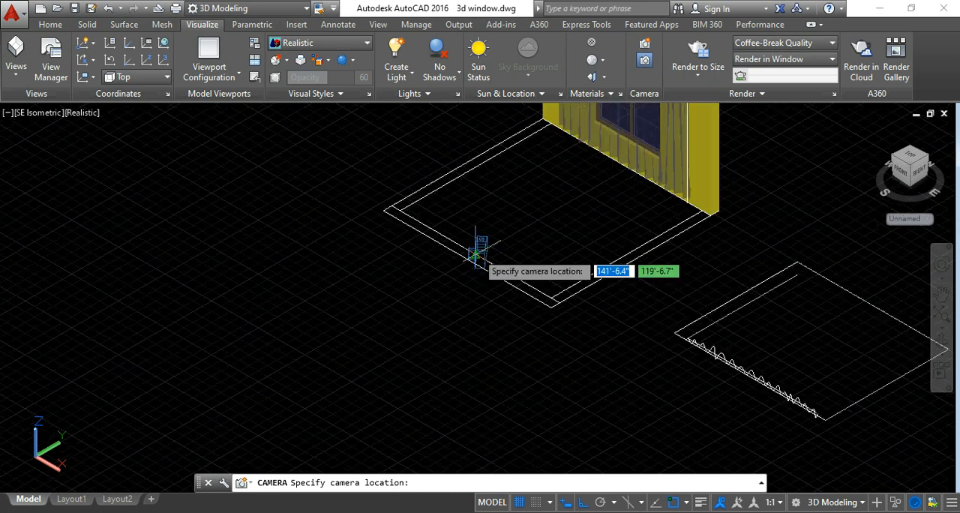
left_click(475, 255)
middle_click_drag(587, 192, 513, 260)
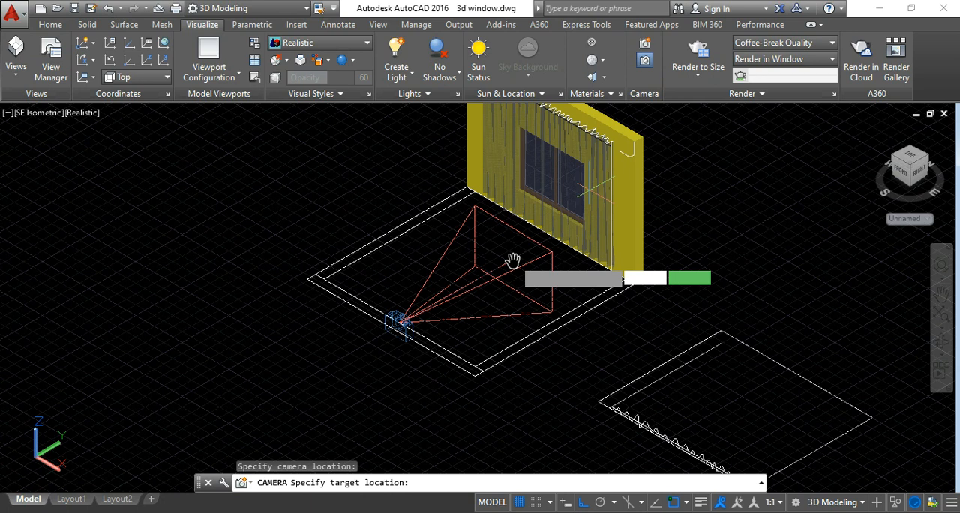
key("Escape")
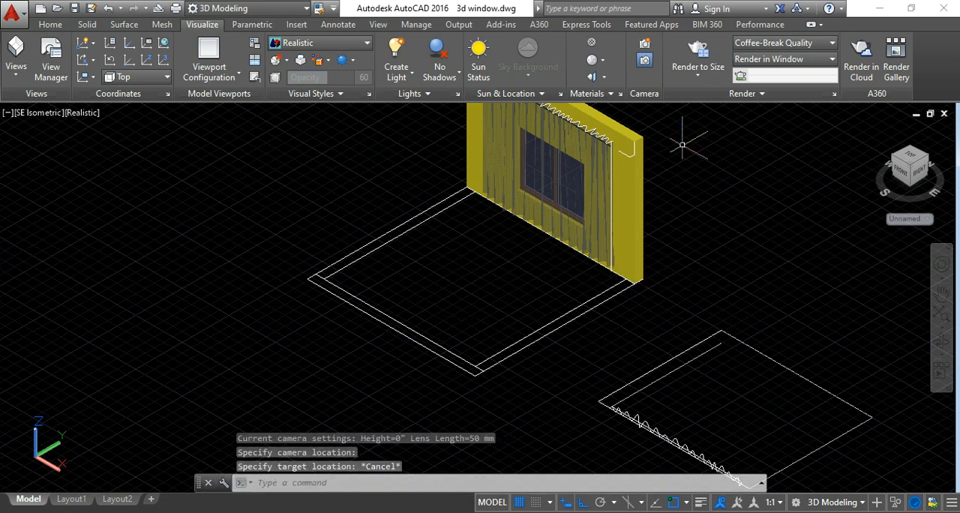
In the Top view, place a camera midway along the floor outline's side opposite the wall, with its target straight ahead just behind the wall.
left_click(913, 158)
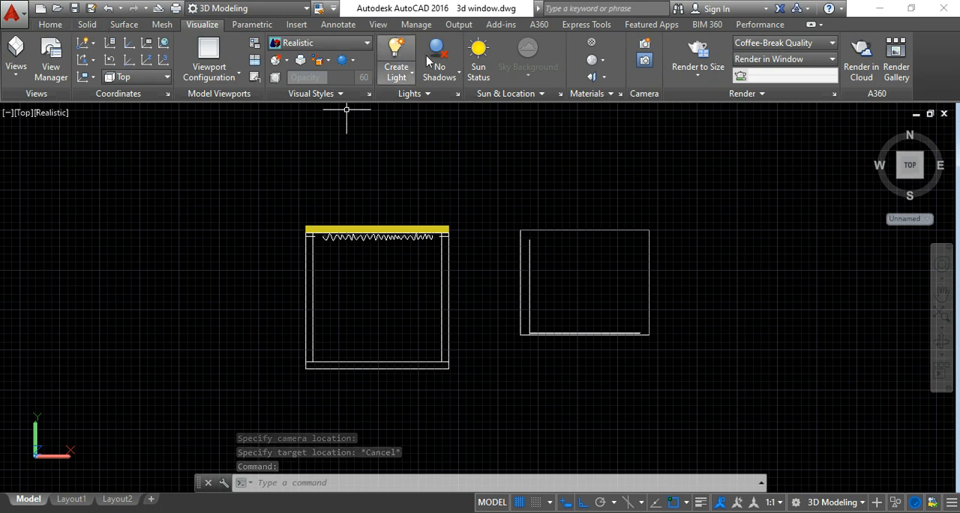
left_click(645, 45)
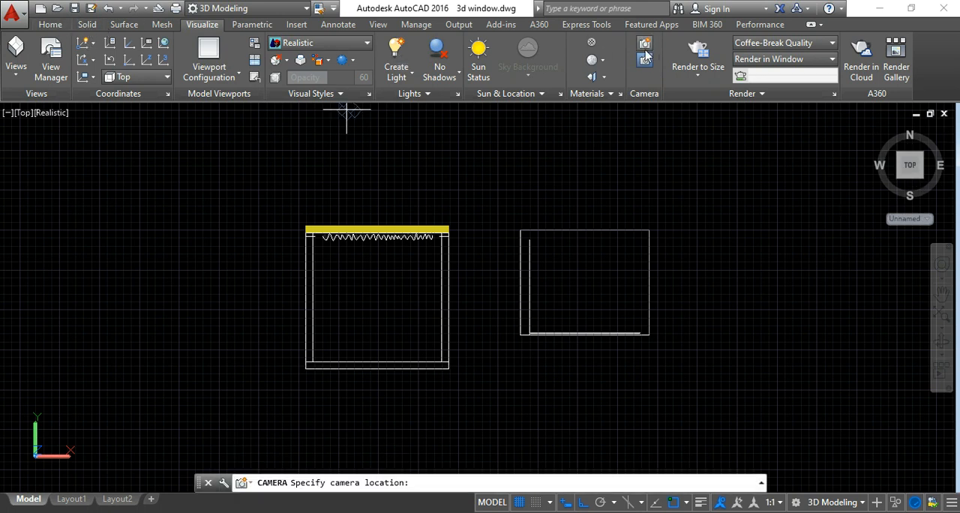
left_click(380, 363)
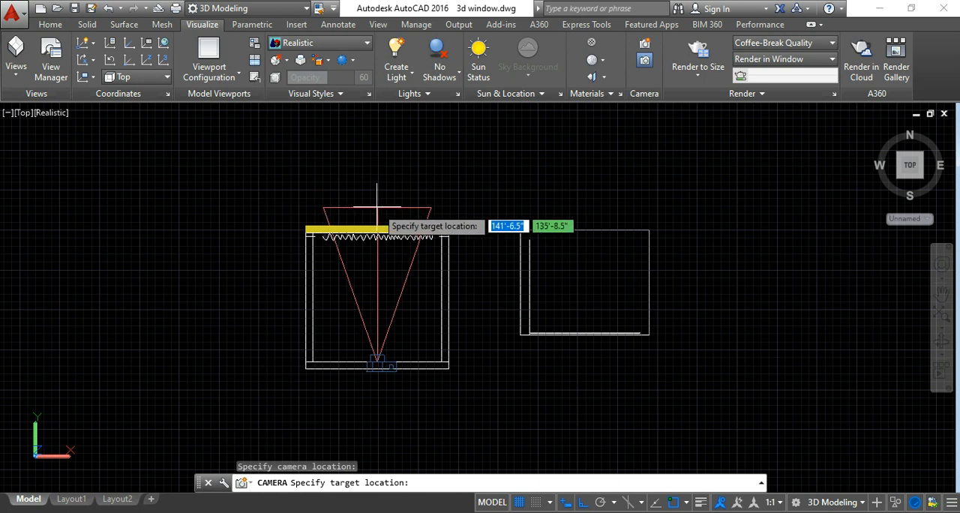
left_click(377, 206)
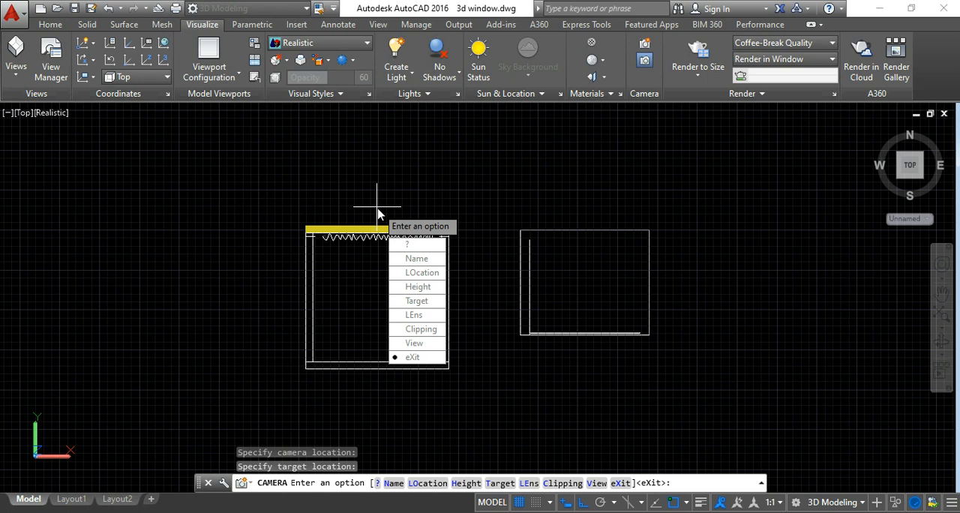
key("Return")
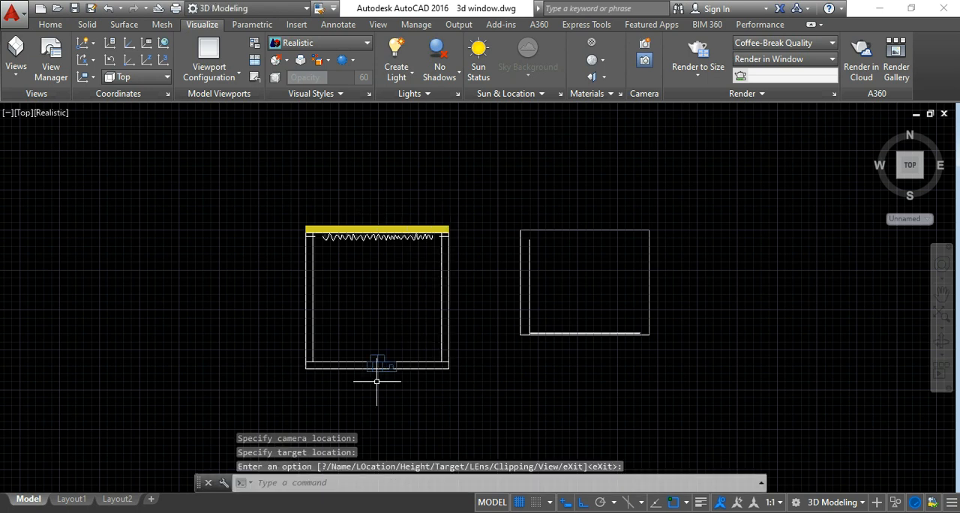
Select the camera and set its preview's visual style to Realistic.
left_click(379, 365)
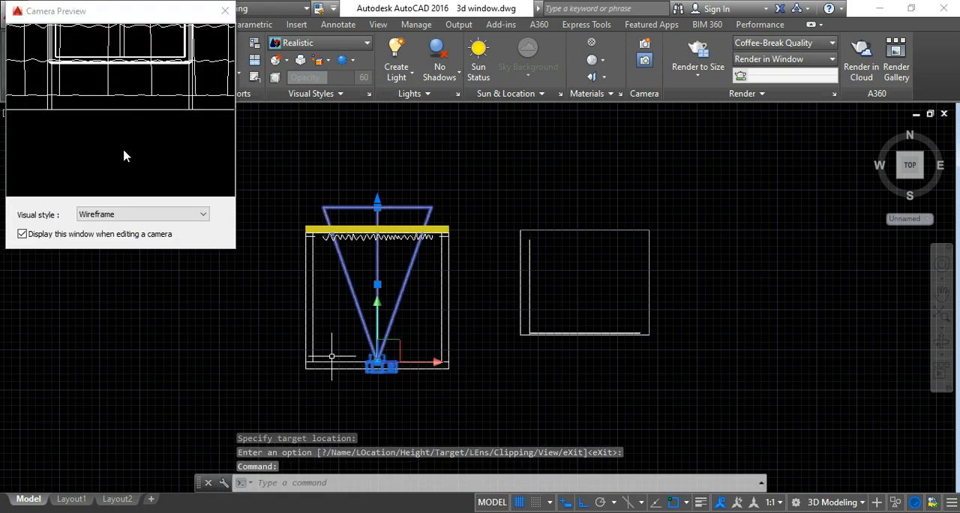
left_click(118, 216)
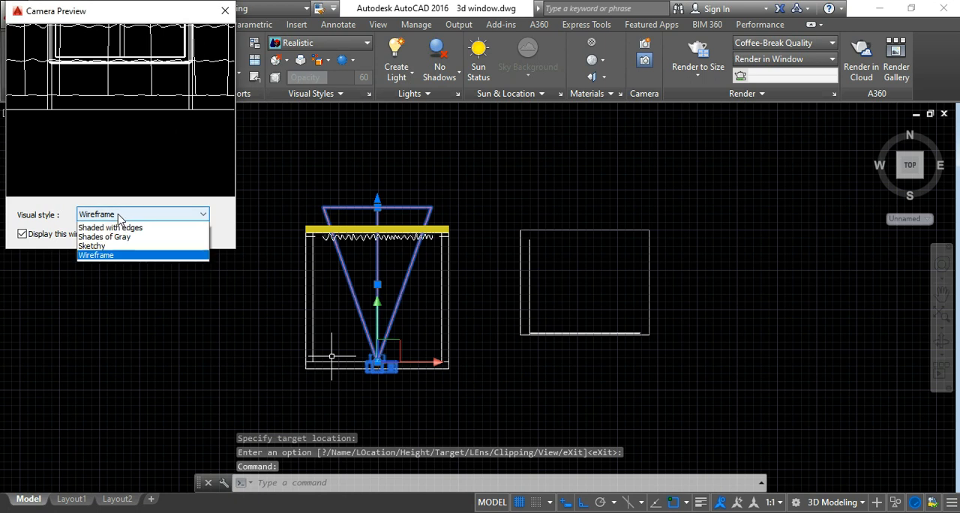
left_click(111, 244)
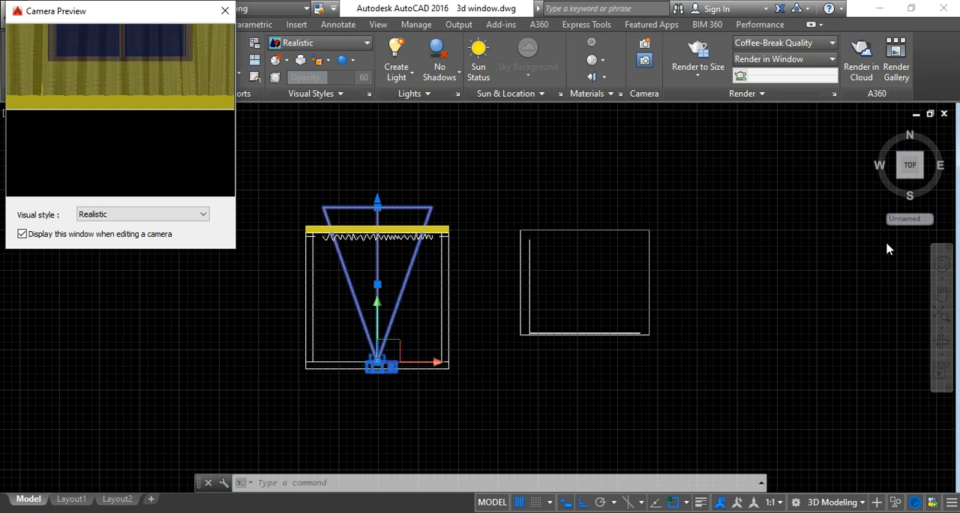
Switch to the SE Isometric view and show the model in the 2D Wireframe visual style.
mouse_move(924, 182)
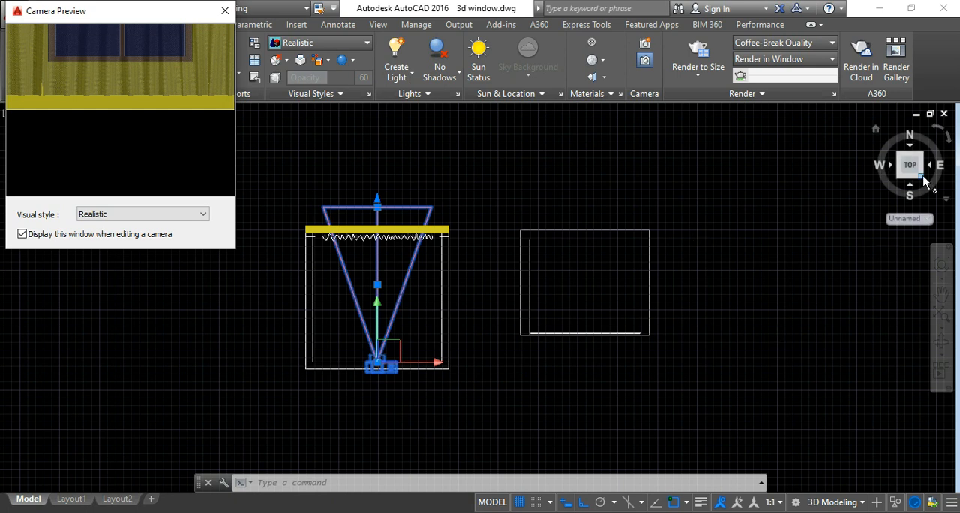
left_click(922, 178)
left_click(922, 180)
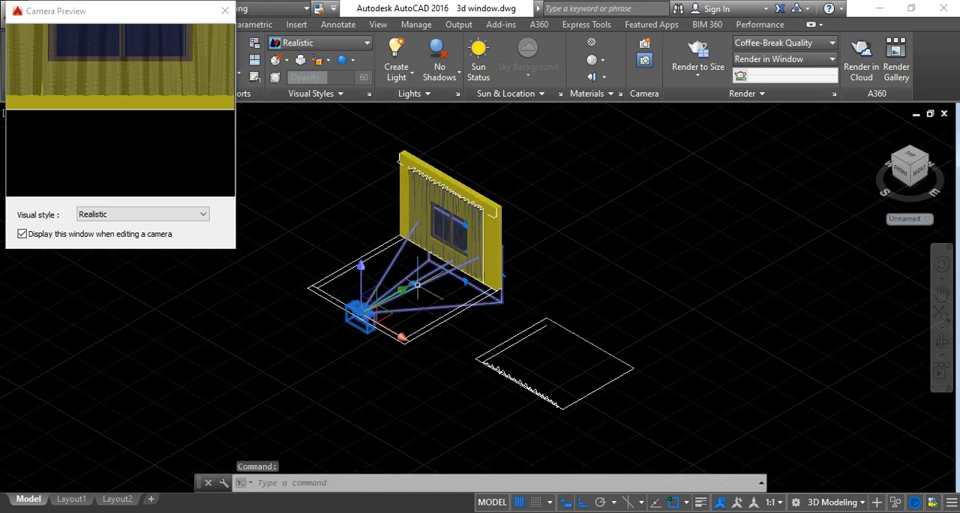
left_click(318, 45)
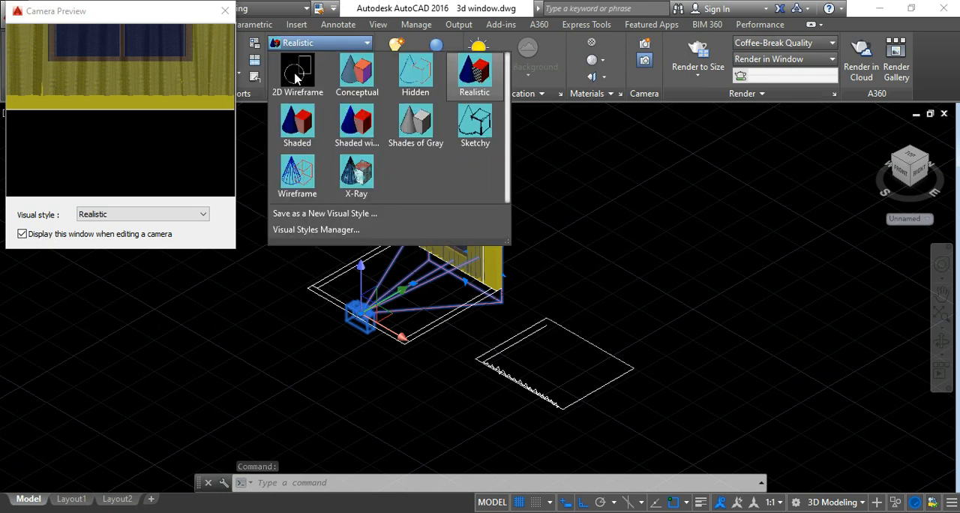
left_click(296, 78)
Move the camera location 5' straight back from the wall and widen its field of view to about 55°.
left_click(359, 315)
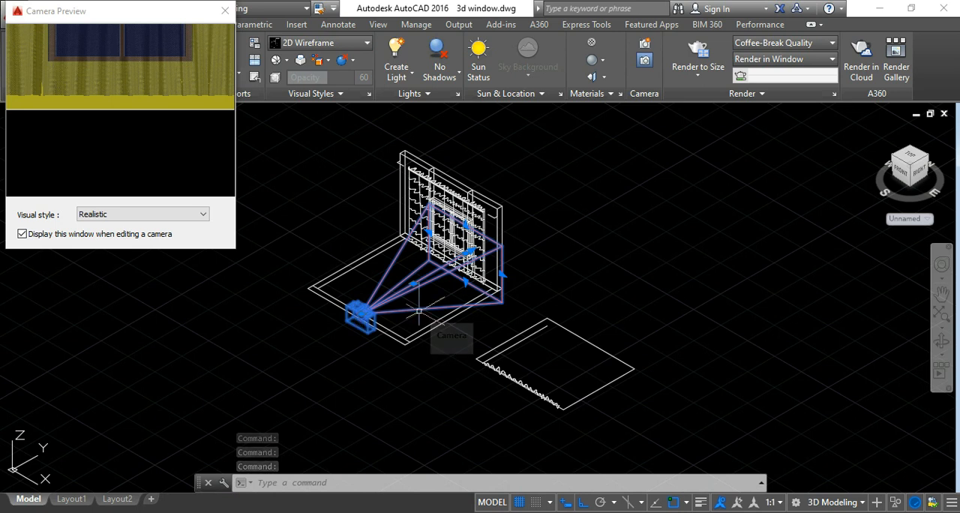
left_click(361, 313)
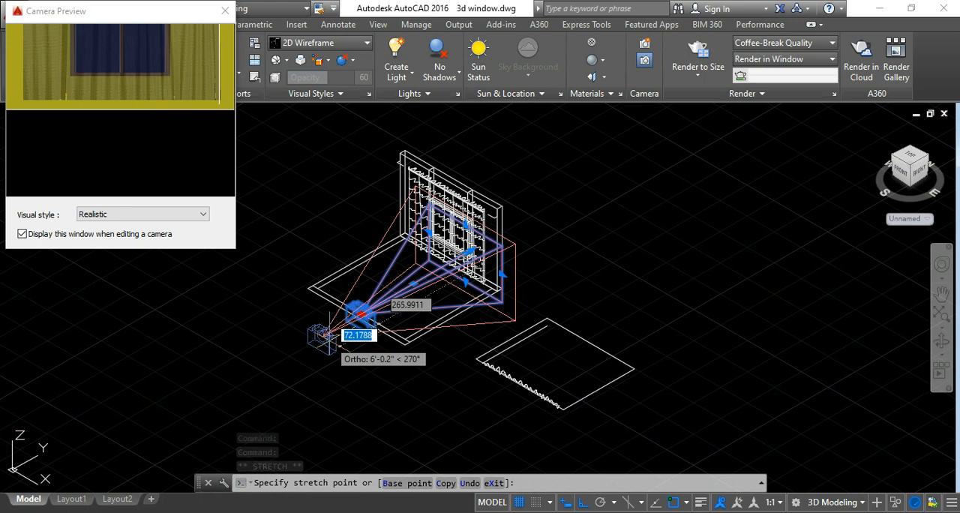
type("5'")
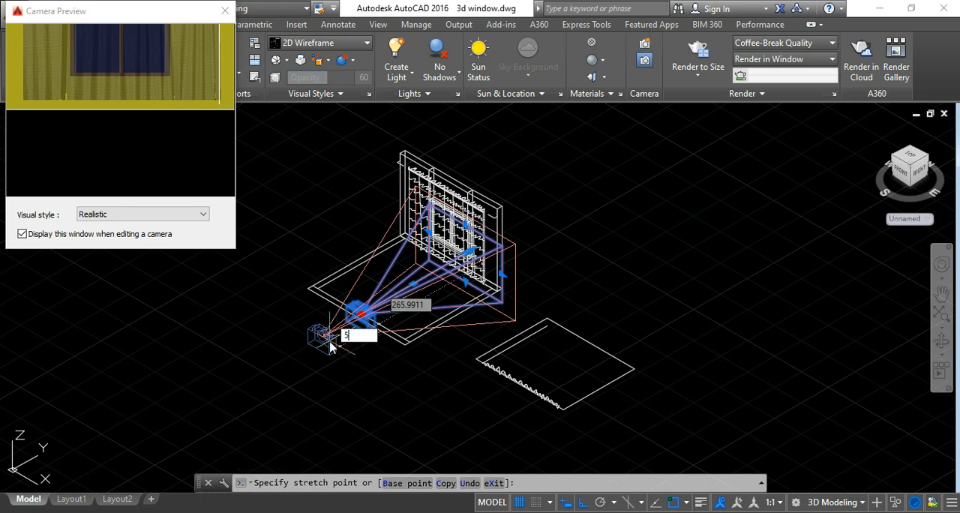
key("Return")
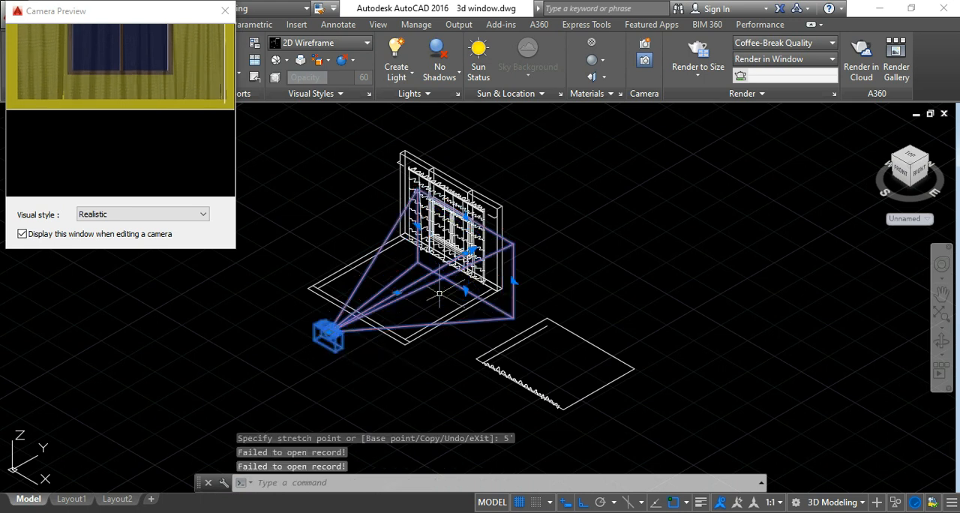
left_click(513, 281)
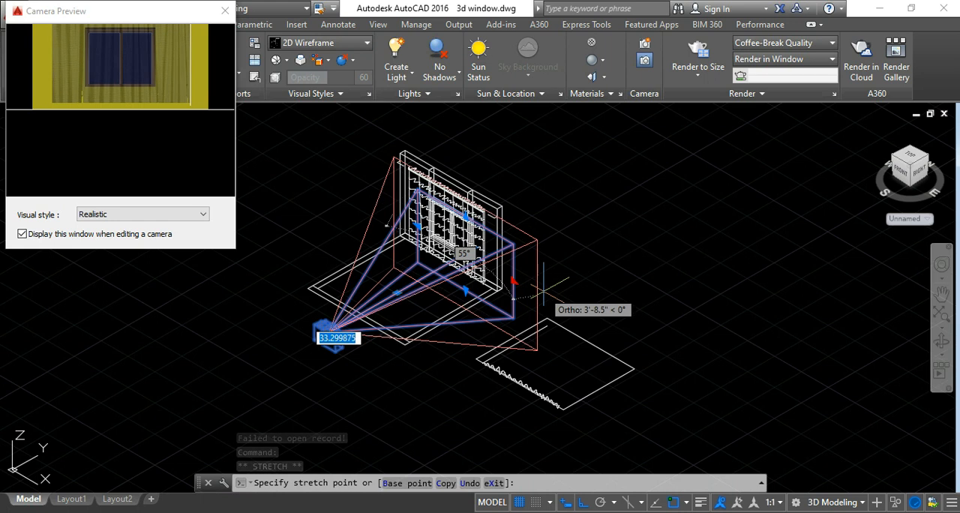
left_click(545, 291)
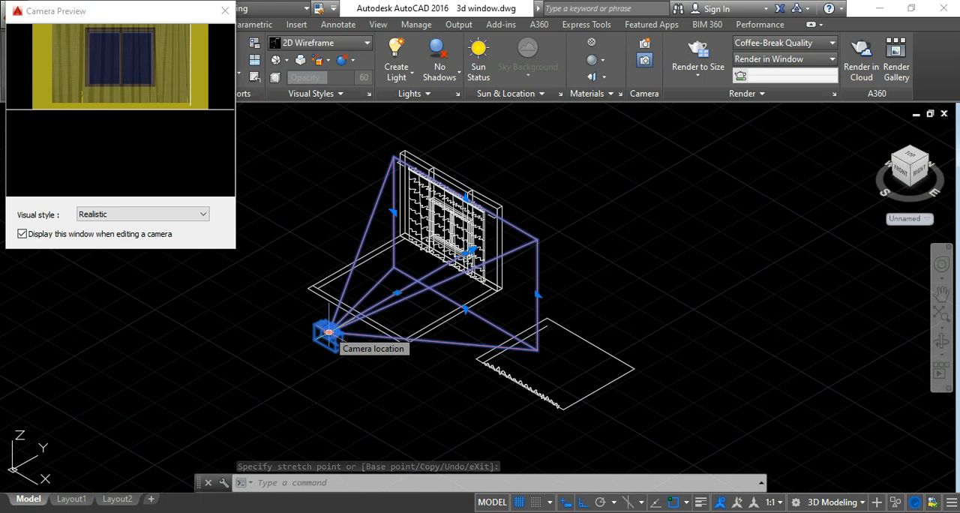
Raise the camera's target point vertically by 2'.
scroll(464, 252, "up", 5)
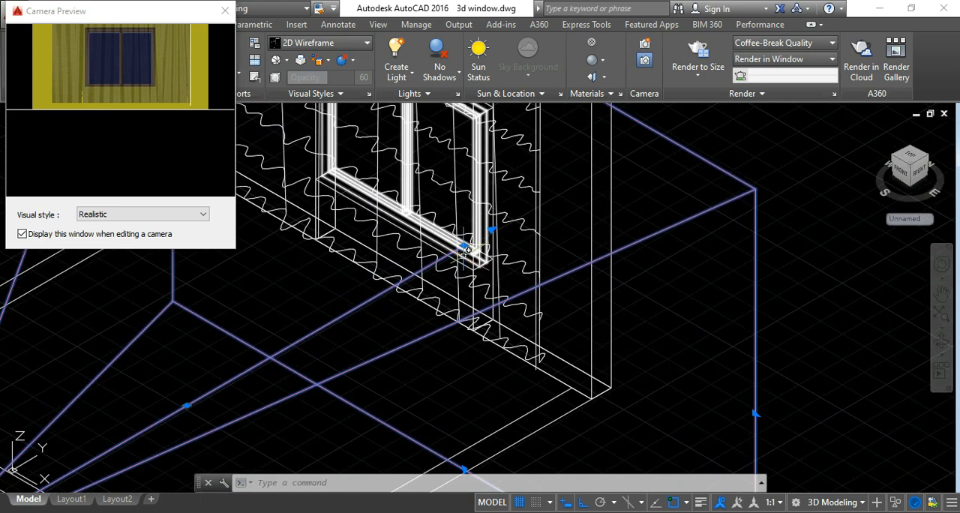
left_click(464, 246)
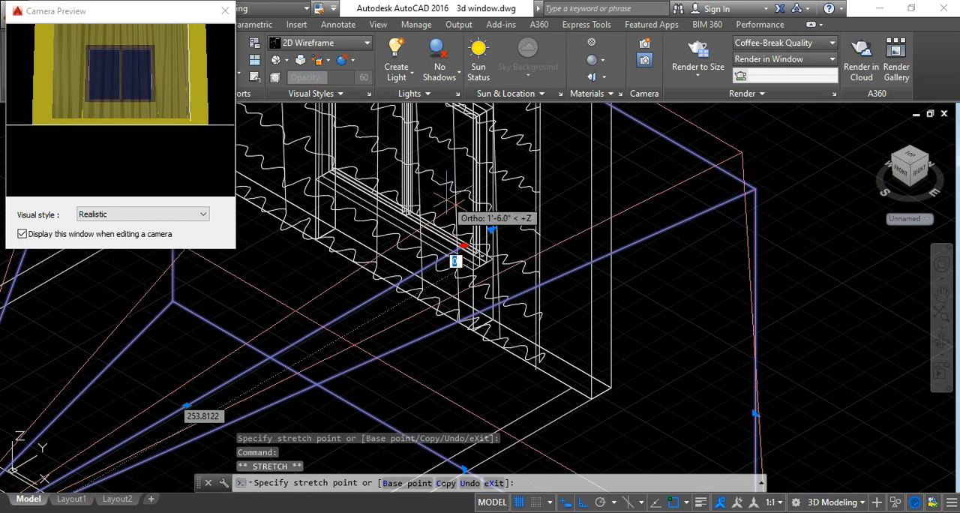
type("2")
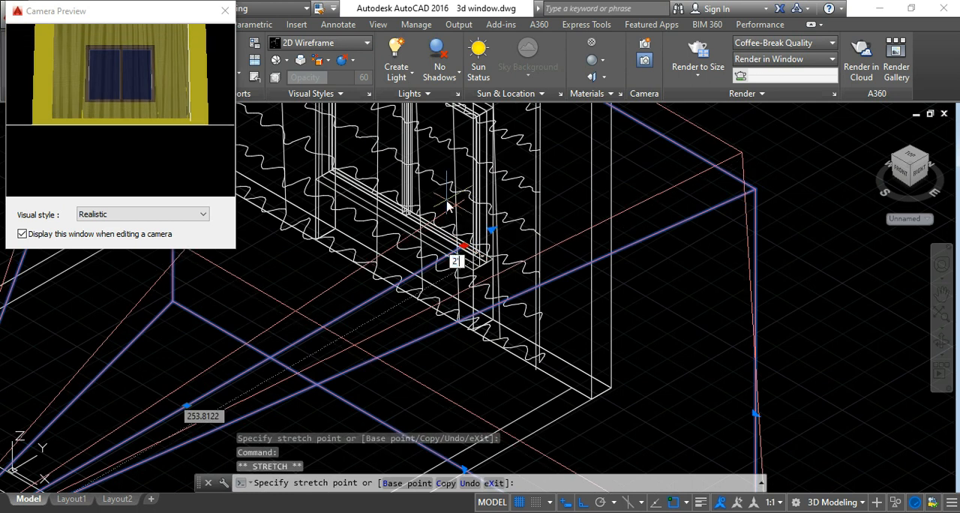
type("'")
key("Return")
scroll(536, 215, "down", 4)
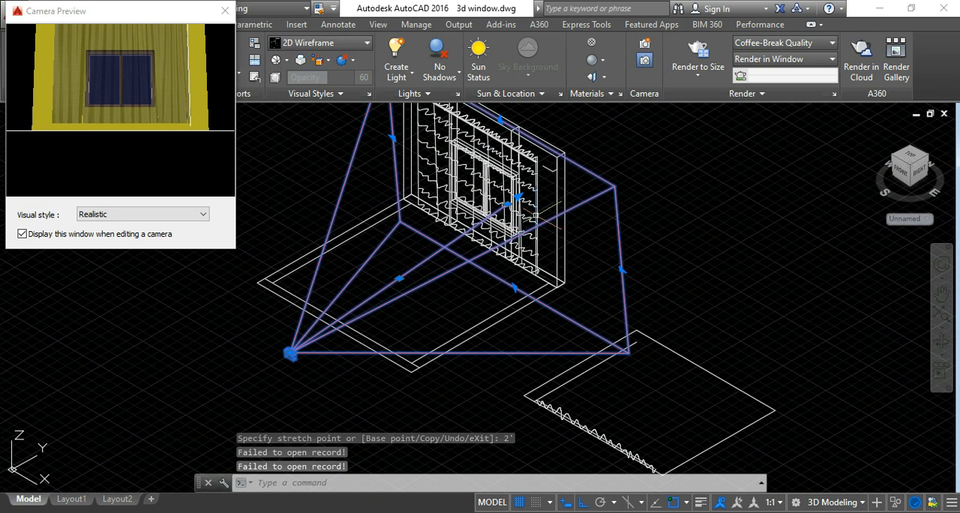
Raise the camera's location vertically by 2'.
left_click(289, 353)
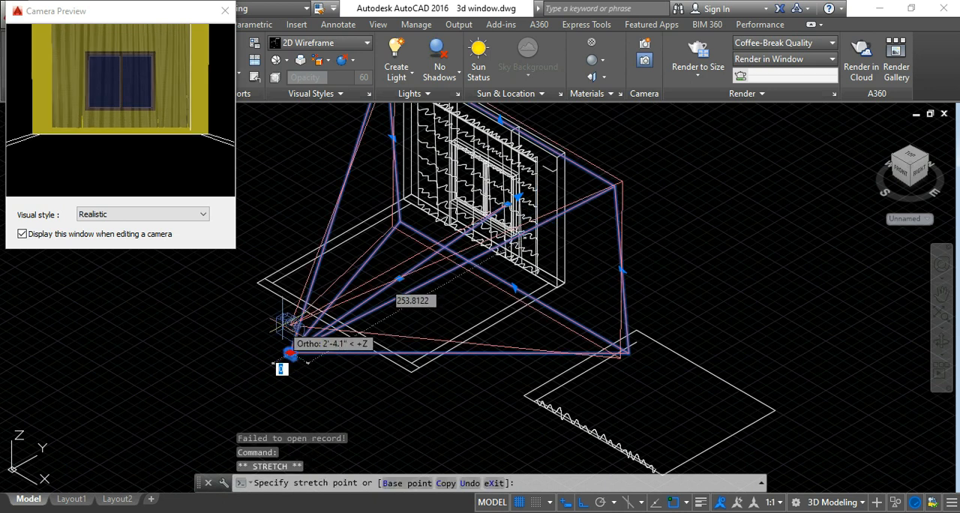
type("2'")
key("Return")
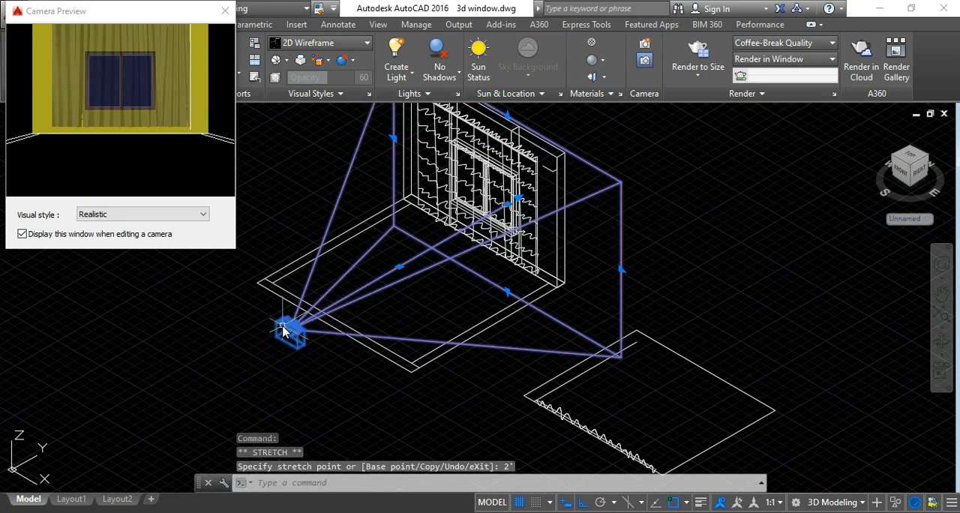
Raise the camera's target point by another 2' so the preview frames the whole curtain.
scroll(437, 287, "down", 4)
scroll(437, 288, "up", 6)
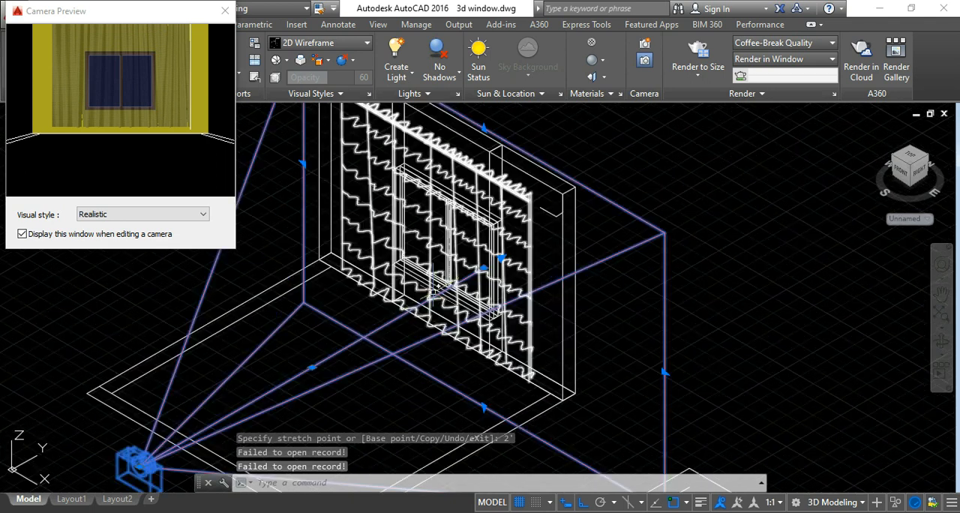
left_click(484, 267)
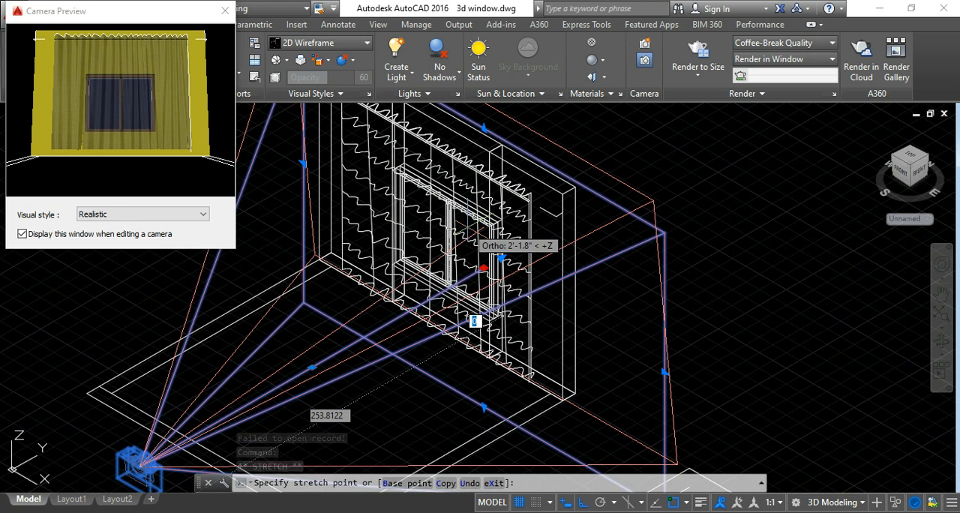
type("2'")
key("Return")
scroll(466, 255, "down", 2)
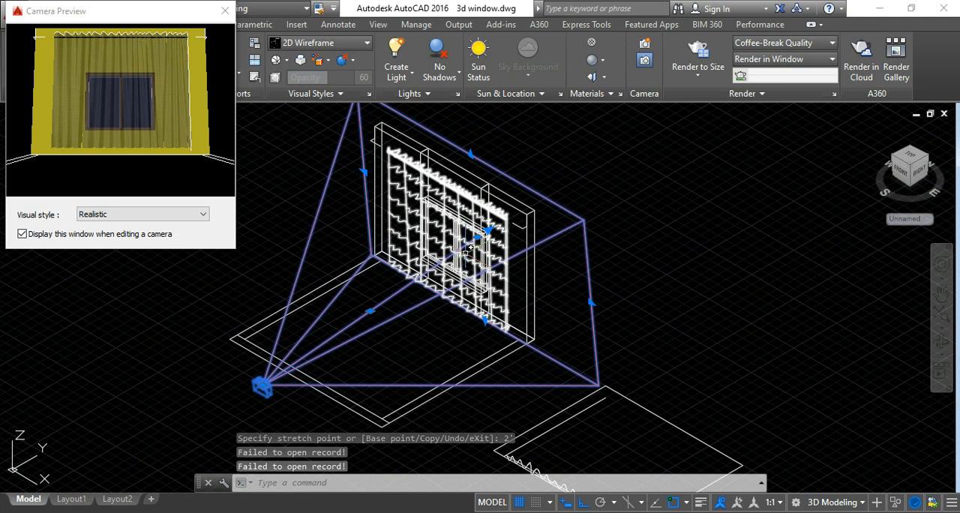
Raise the camera's location vertically by another 2' while keeping its target on the curtain.
left_click(262, 385)
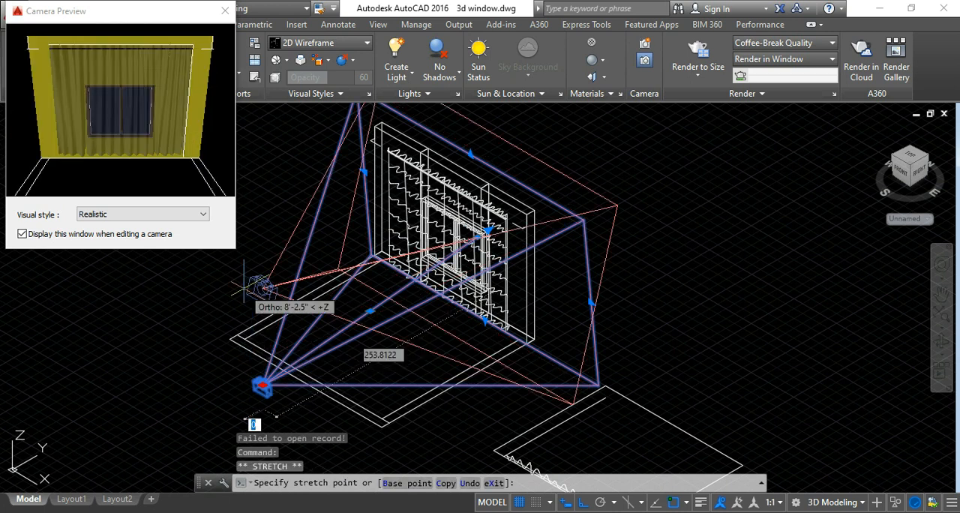
type("2'")
key("Return")
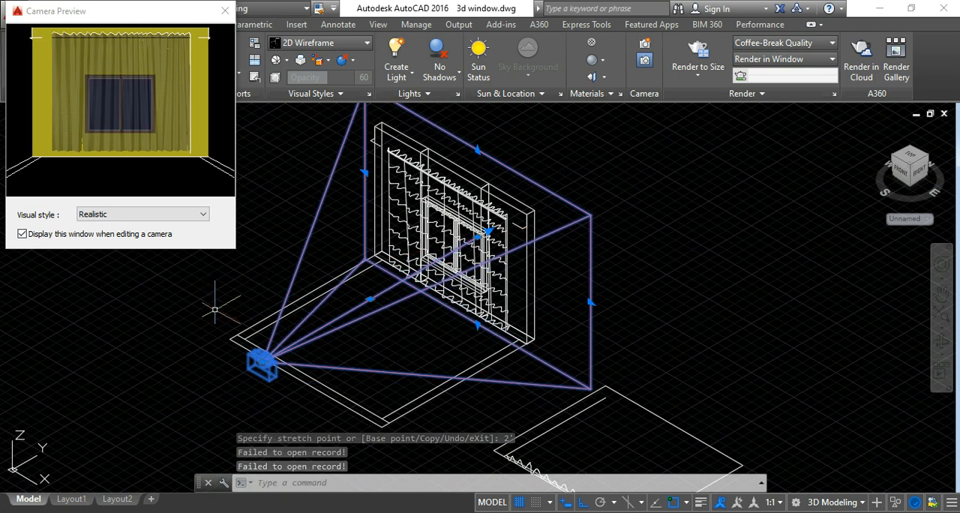
key("Escape")
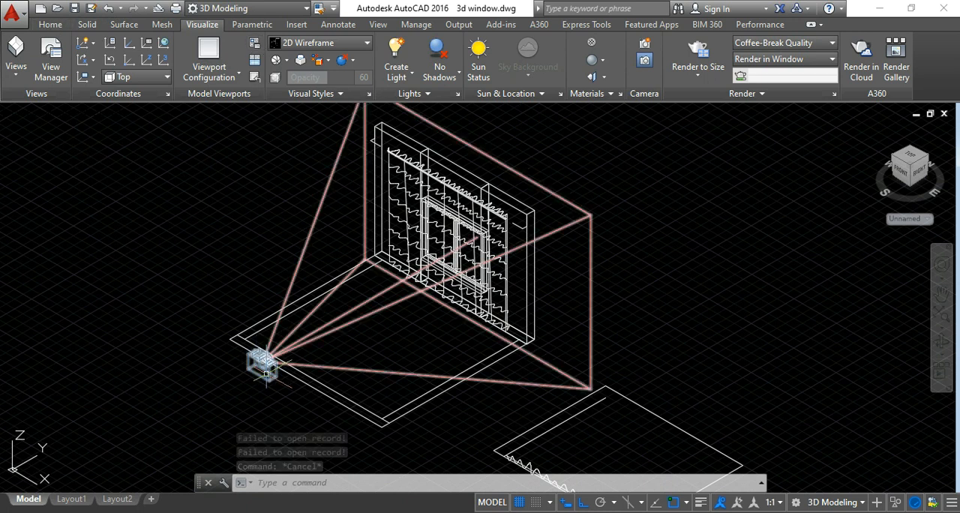
Move the camera's location 2' sideways along the positive X direction, parallel to the wall.
left_click(264, 366)
left_click(262, 362)
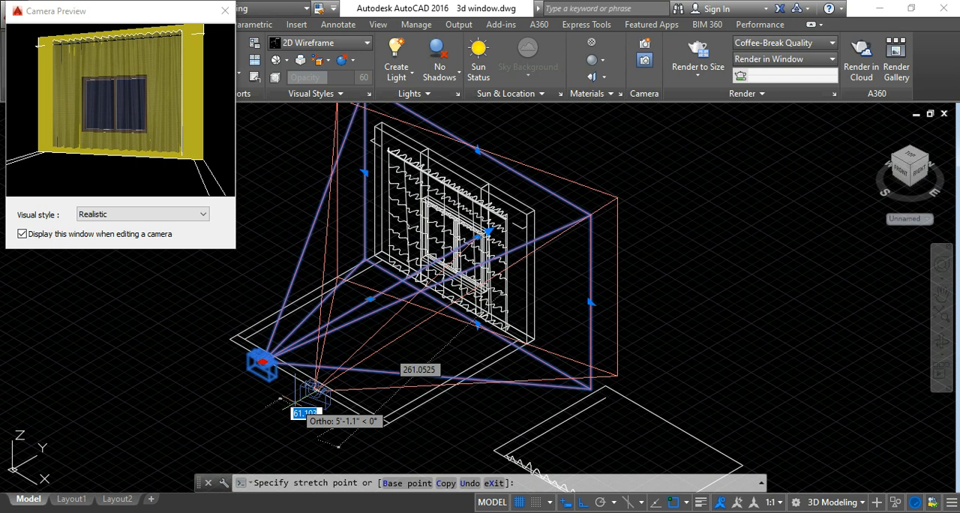
type("4")
key("Return")
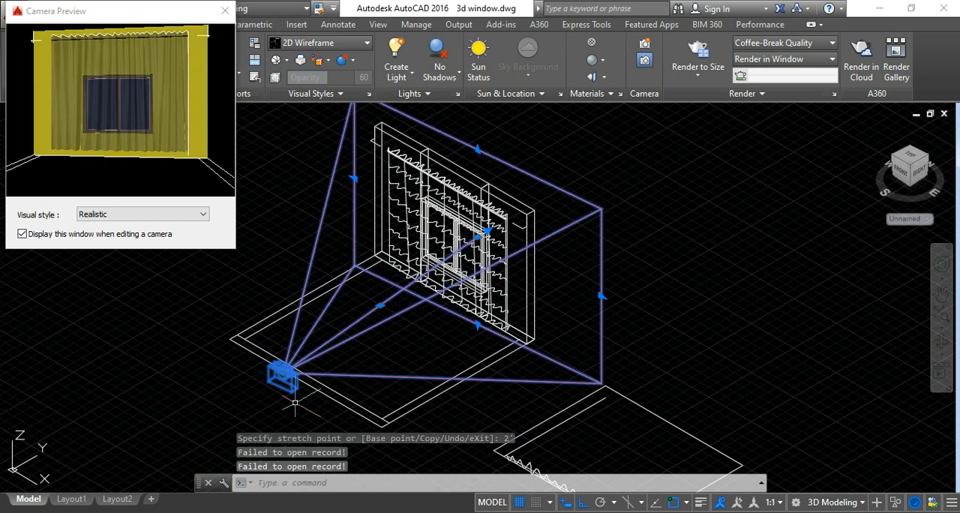
key("Escape")
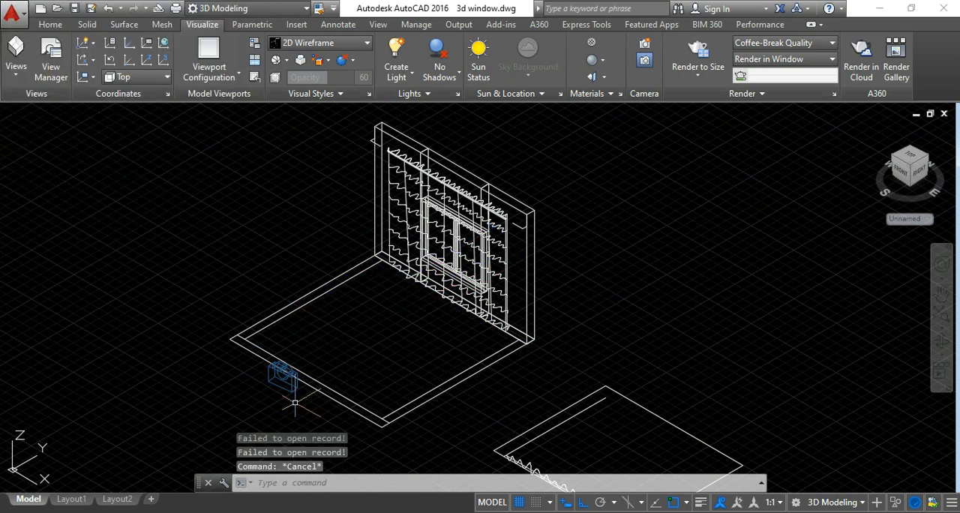
left_click(285, 379)
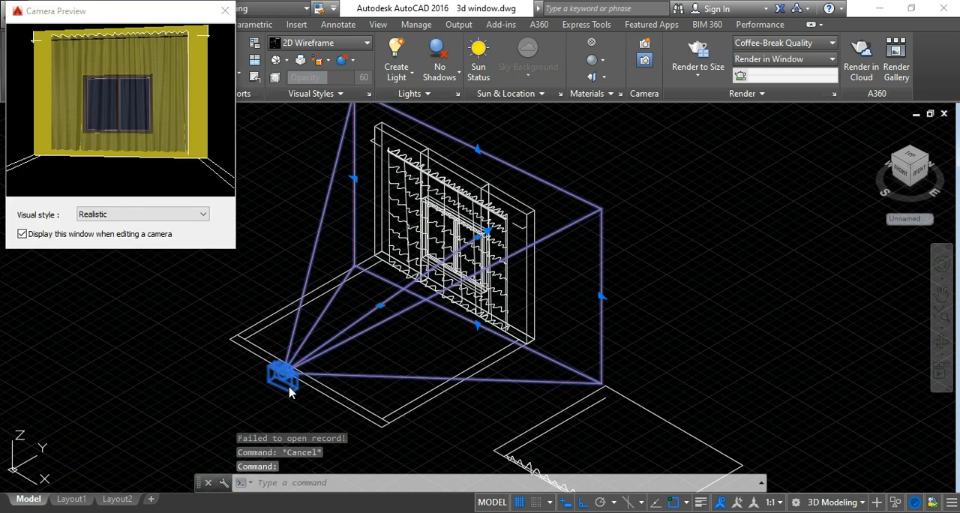
key("Escape")
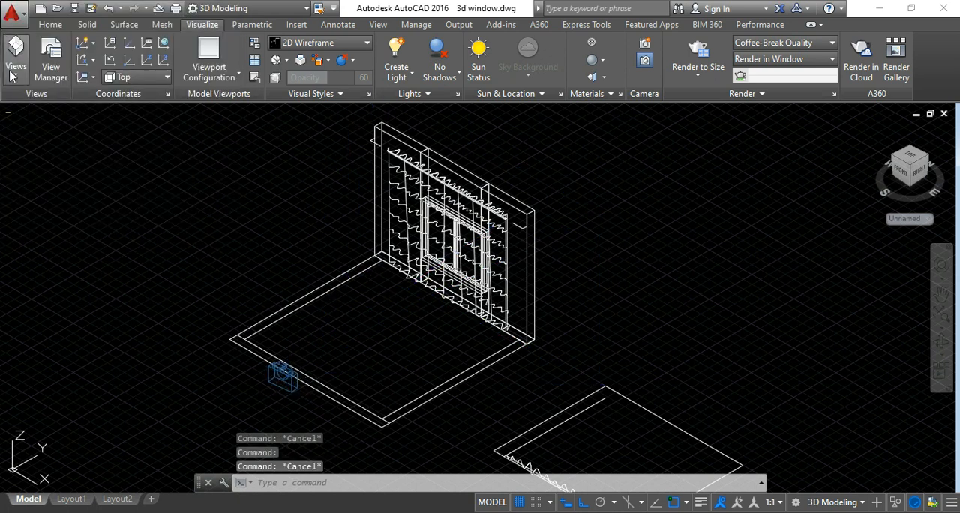
Restore the saved Camera1 view to look at the curtain wall through the camera.
left_click(51, 24)
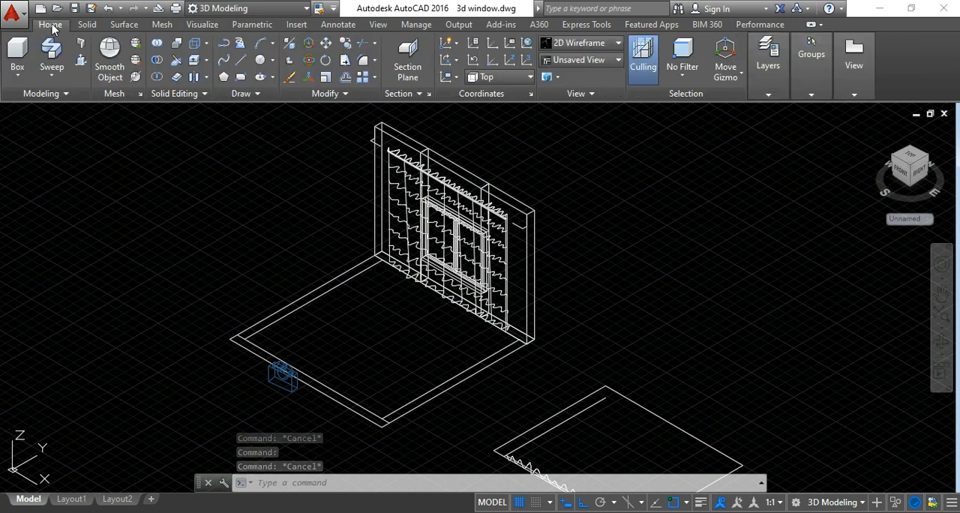
left_click(570, 60)
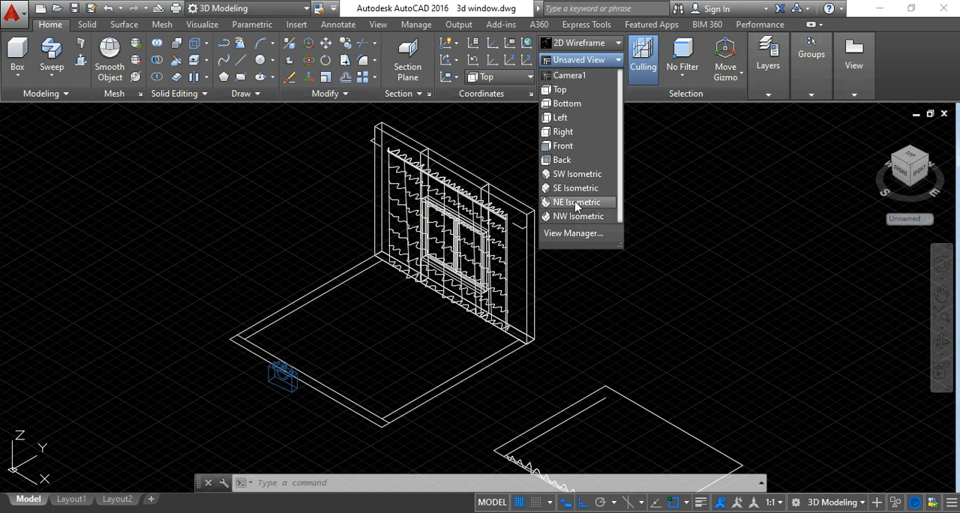
left_click(569, 77)
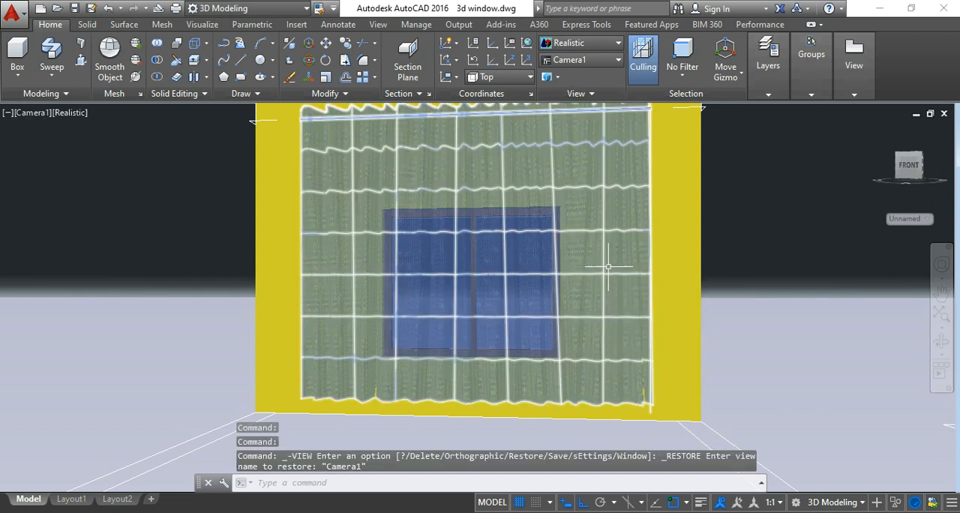
Turn on the render environment and choose a custom background instead of the IBL image.
left_click(205, 25)
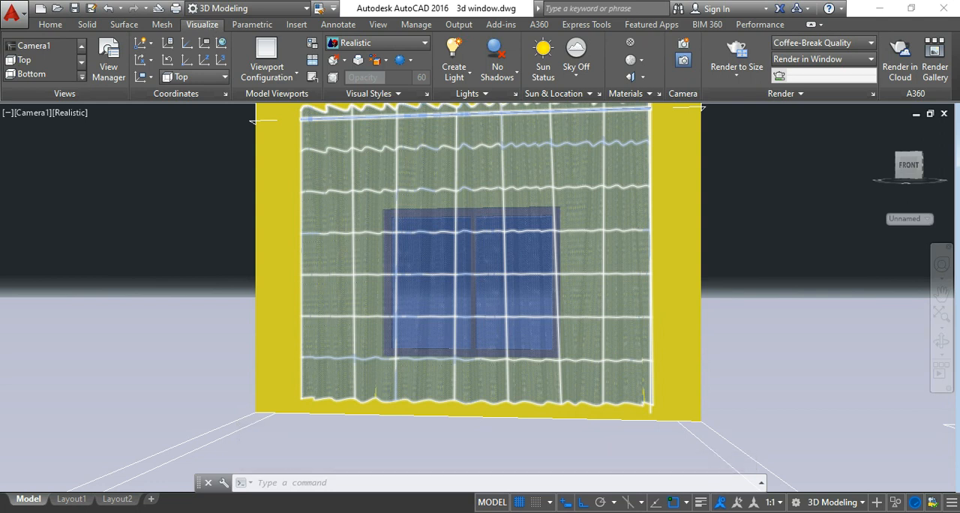
left_click(831, 96)
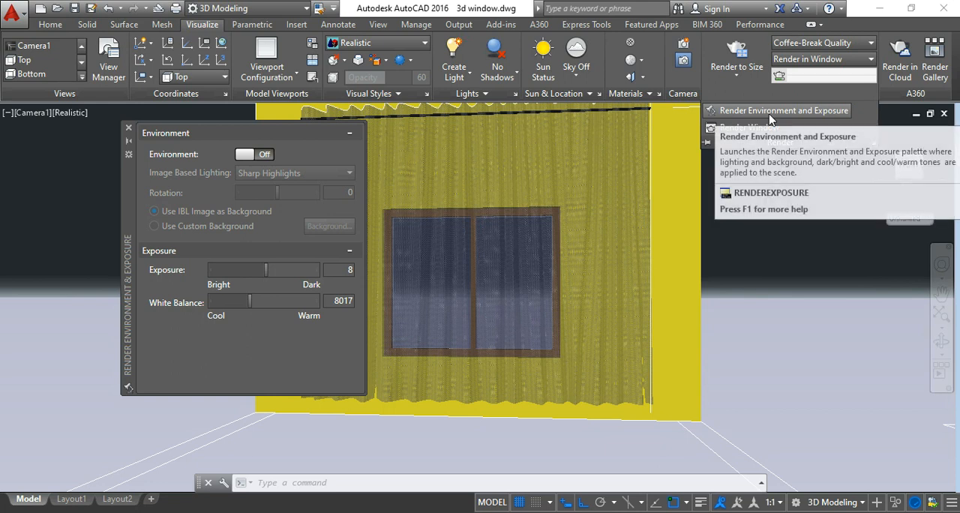
left_click(259, 154)
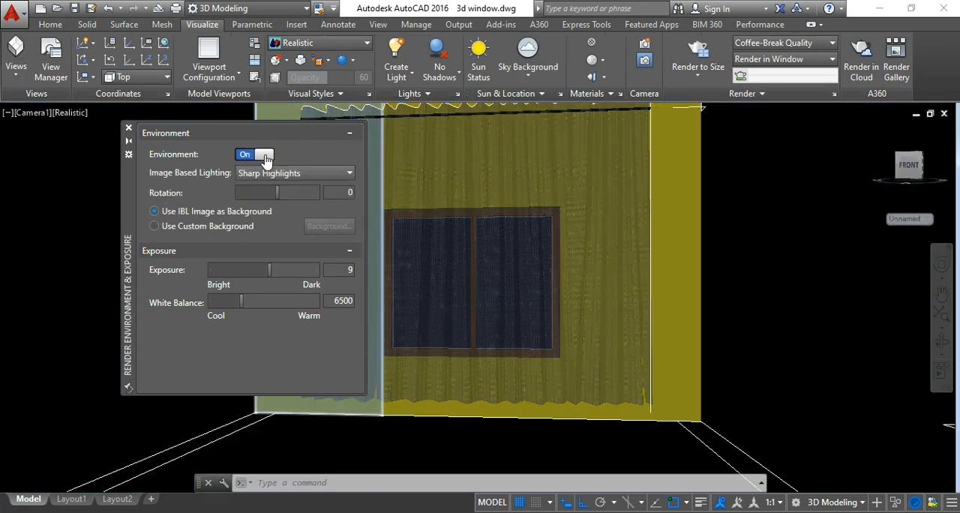
left_click(180, 229)
left_click(318, 234)
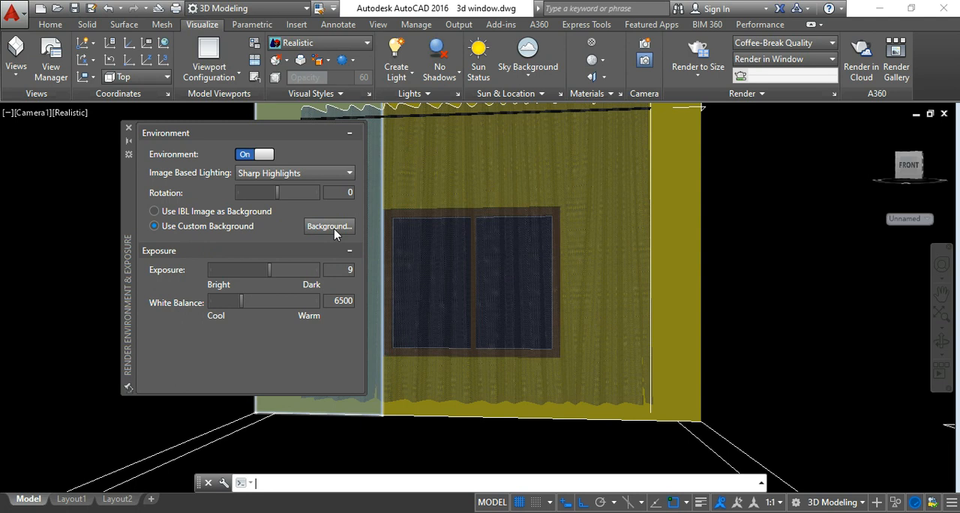
Set the custom background type to Image and load the sunset landscape picture from the backgrounds folder.
left_click(319, 227)
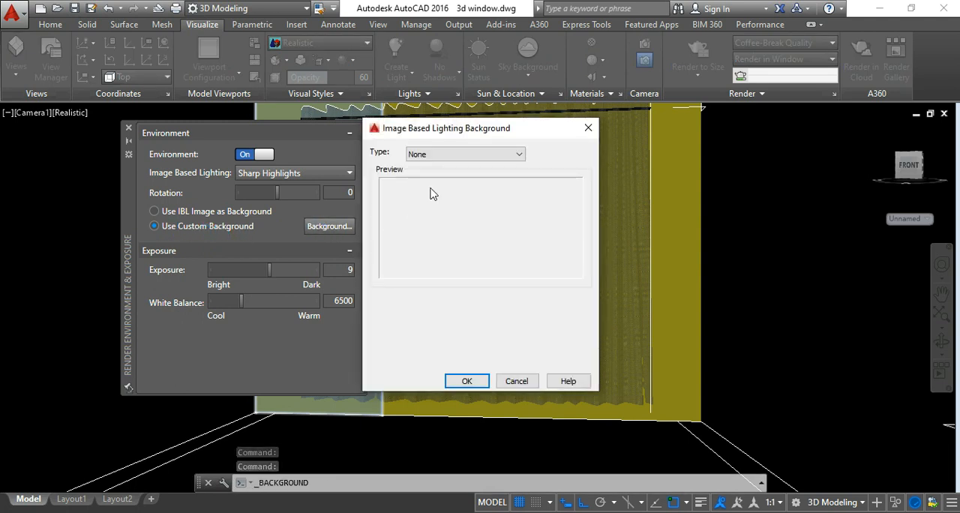
left_click(446, 155)
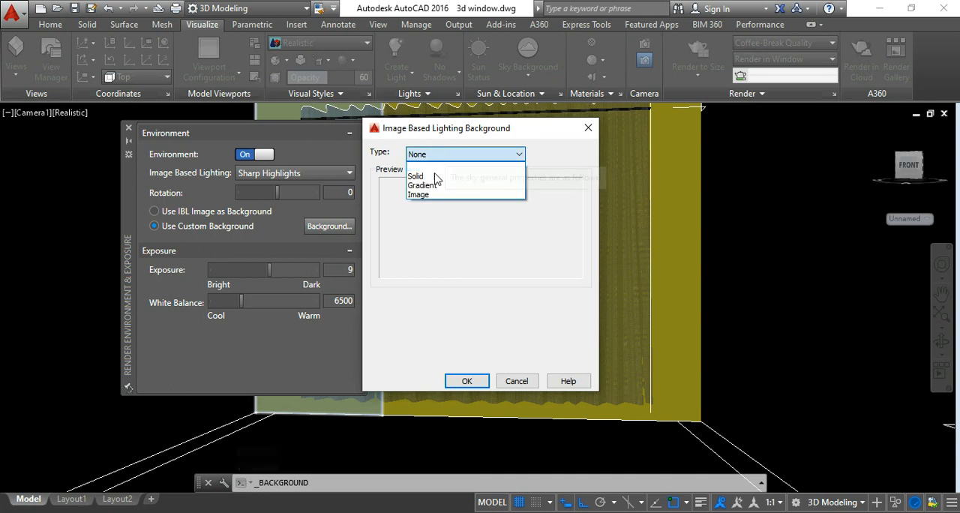
left_click(439, 172)
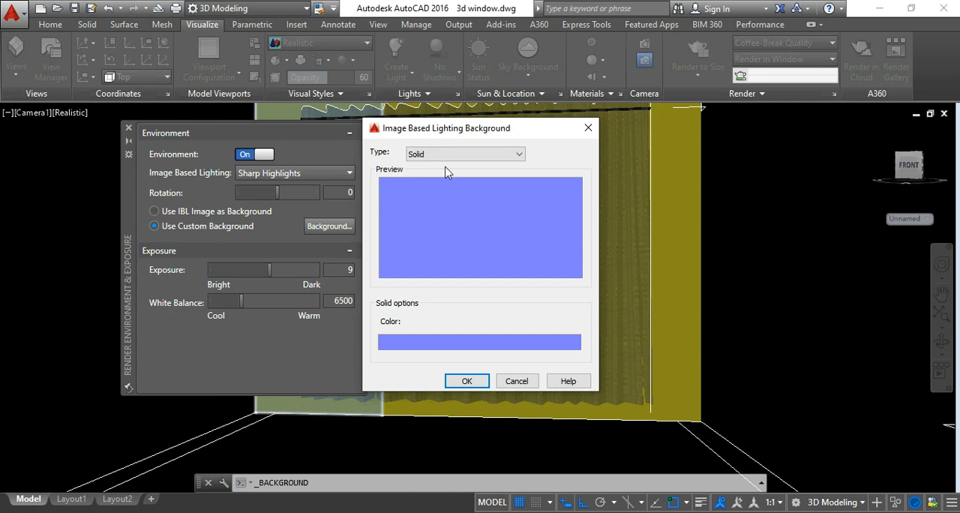
left_click(439, 154)
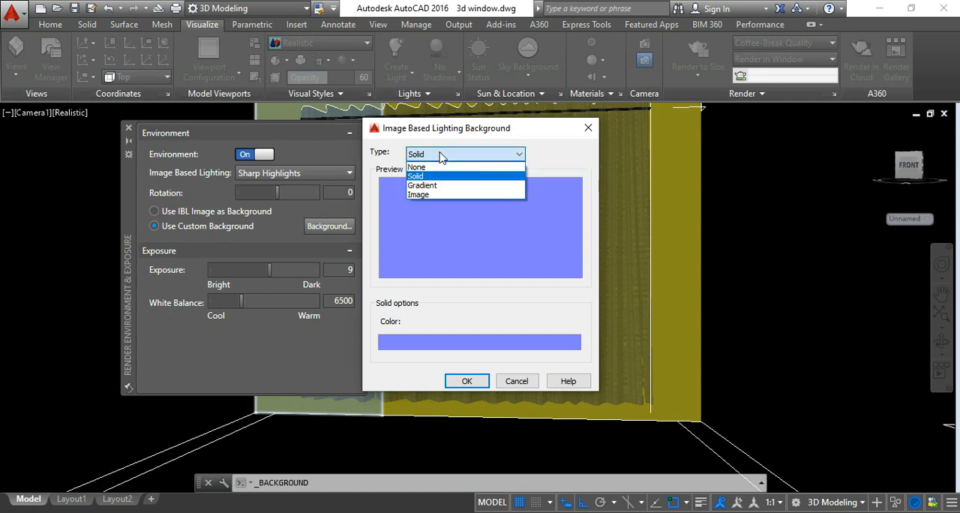
left_click(419, 194)
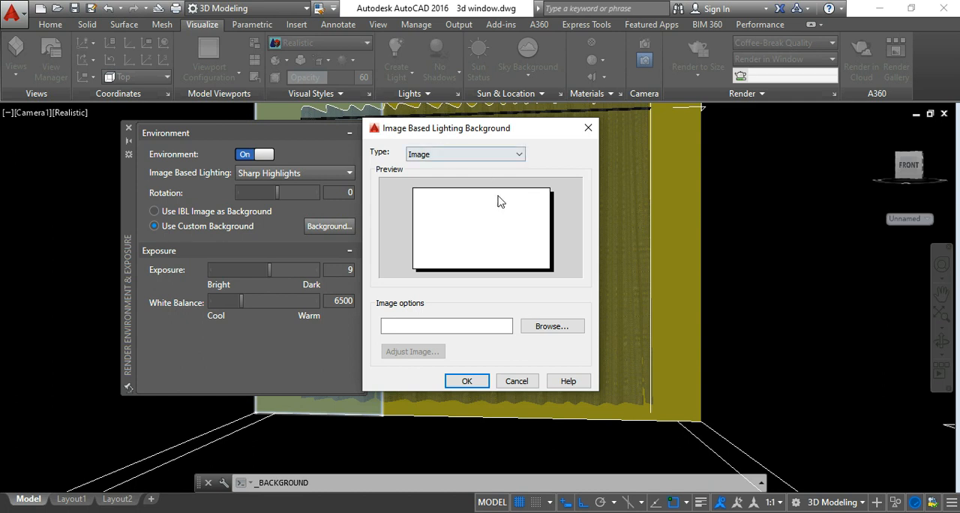
left_click(551, 327)
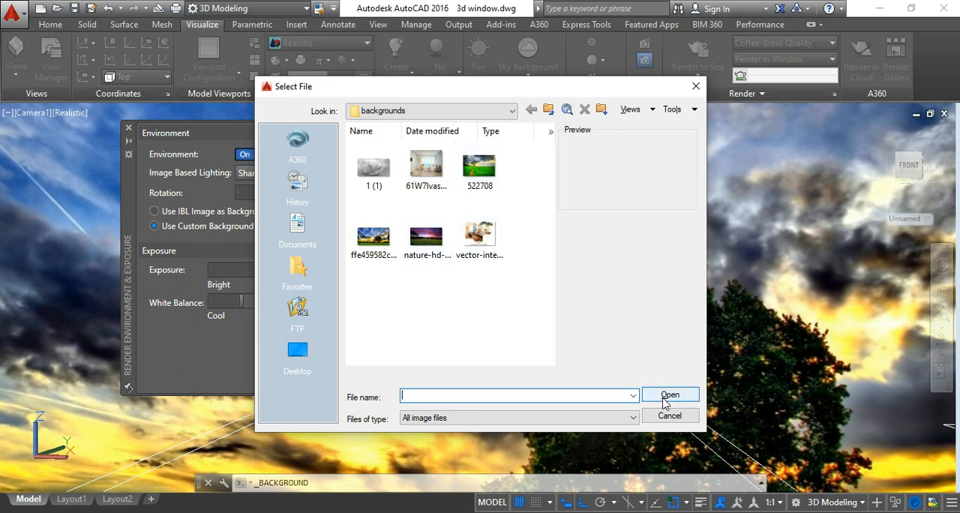
left_click(696, 86)
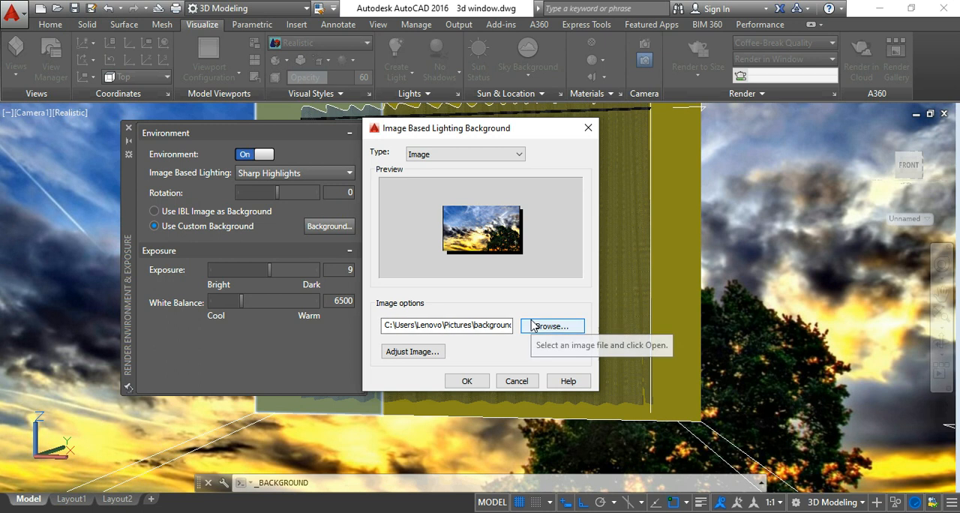
Offset the centered background image vertically so its trees and grass sit behind the window, and close the environment settings.
left_click(423, 353)
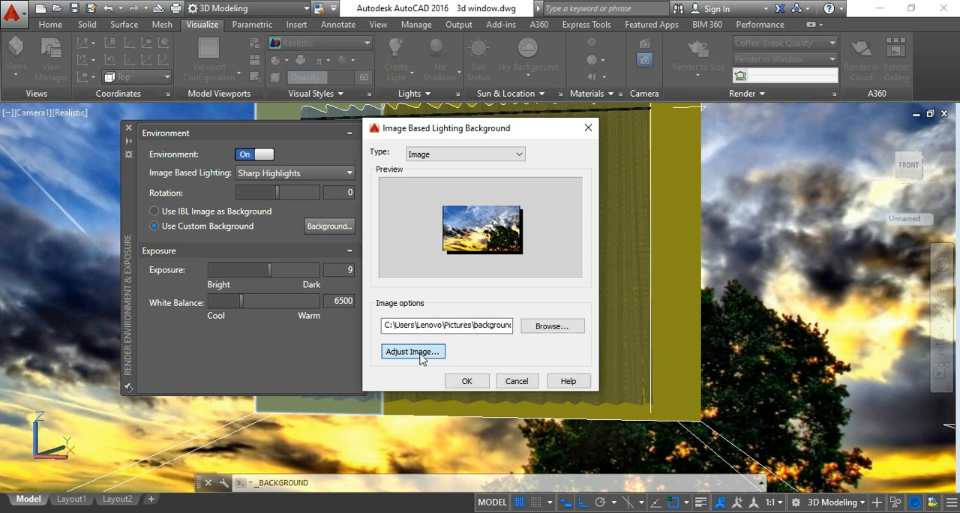
mouse_move(594, 262)
left_mouse_down()
mouse_move(597, 273)
mouse_move(595, 248)
left_mouse_up()
mouse_move(466, 363)
left_mouse_down()
mouse_move(457, 362)
mouse_move(464, 367)
left_mouse_up()
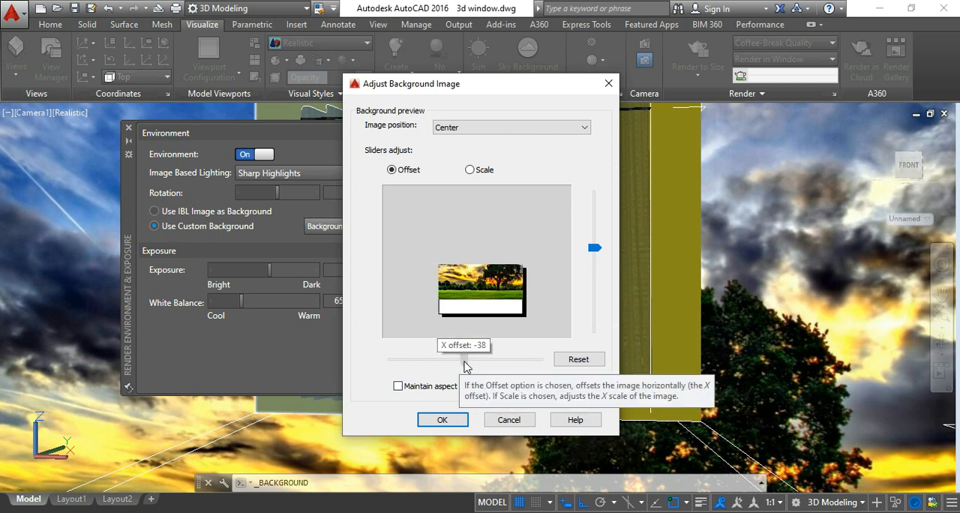
left_click(443, 420)
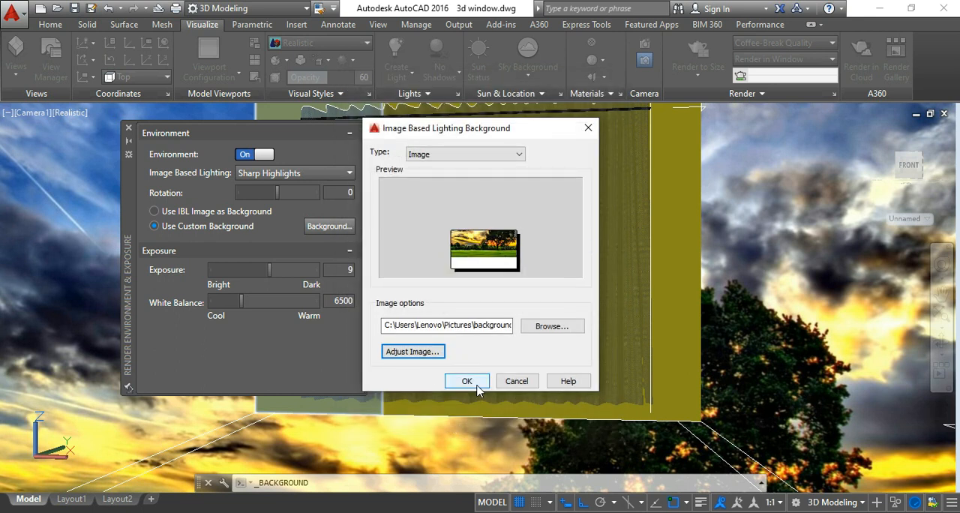
left_click(477, 382)
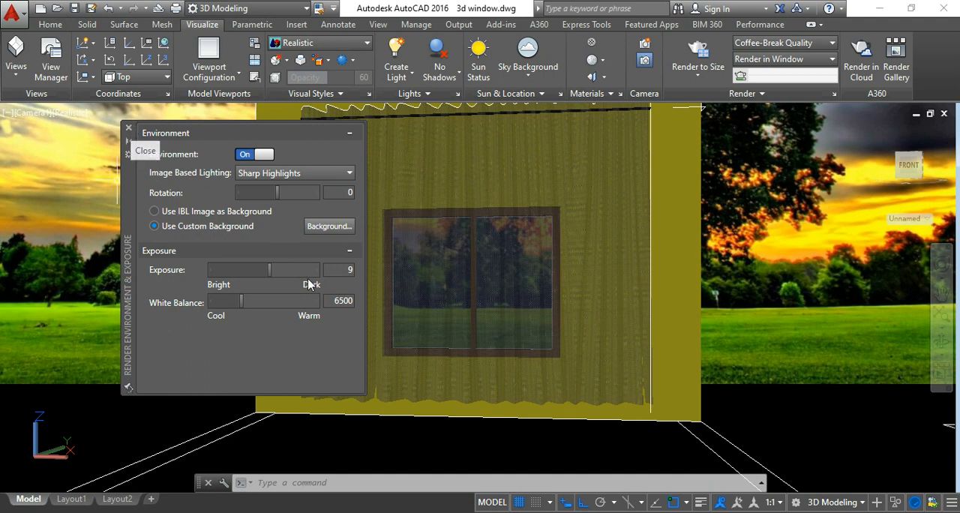
left_click(129, 132)
Draw a box over the floor outline, starting from the wall's lower corner, to form the floor.
left_click(51, 24)
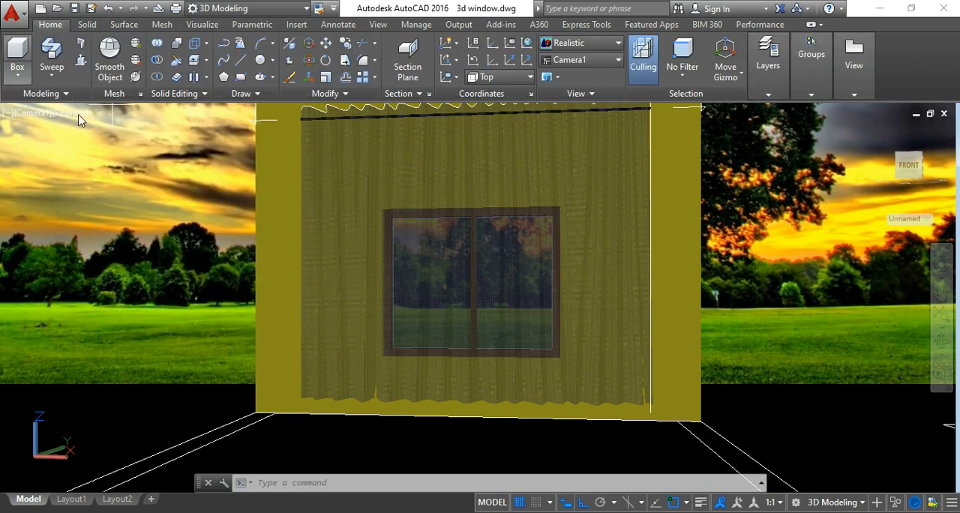
left_click(17, 51)
left_click(256, 412)
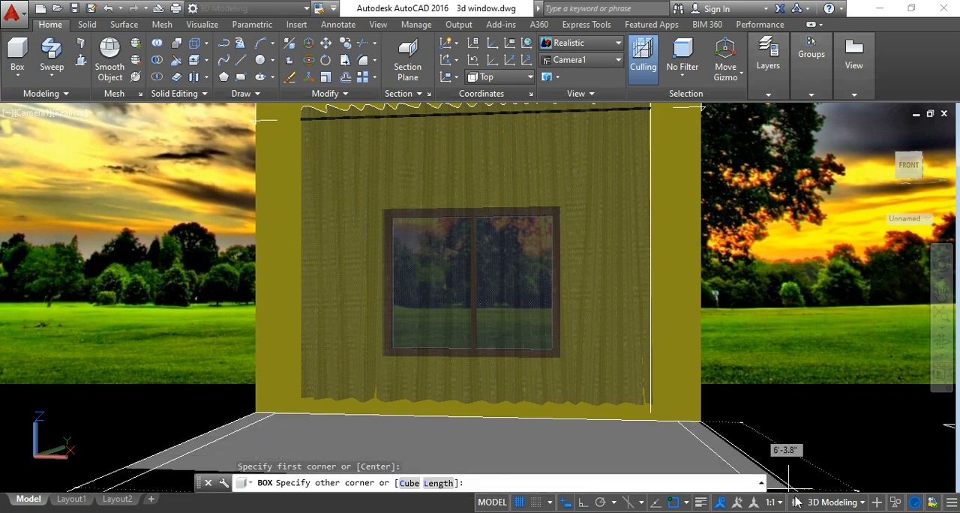
middle_click_drag(810, 473, 810, 474)
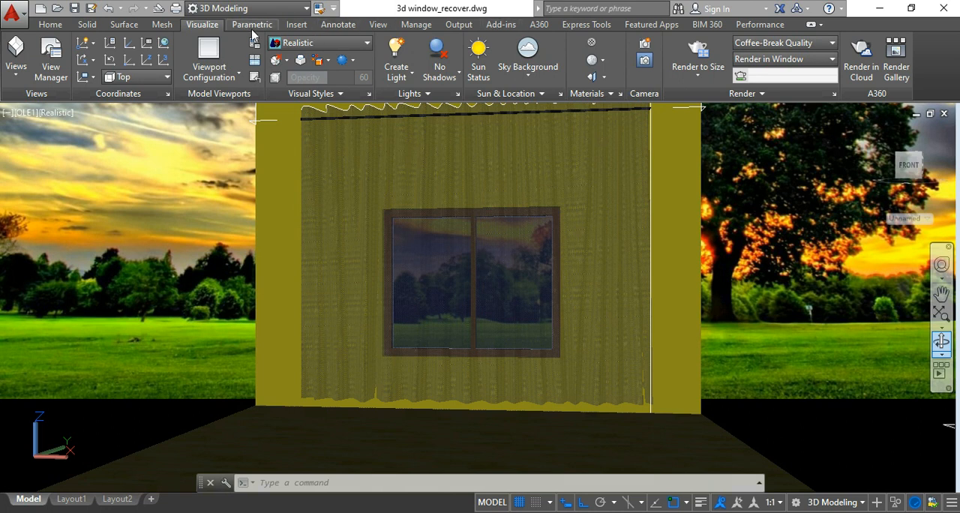
Brighten the scene by setting the render exposure to 8.
left_click(739, 93)
left_click(725, 110)
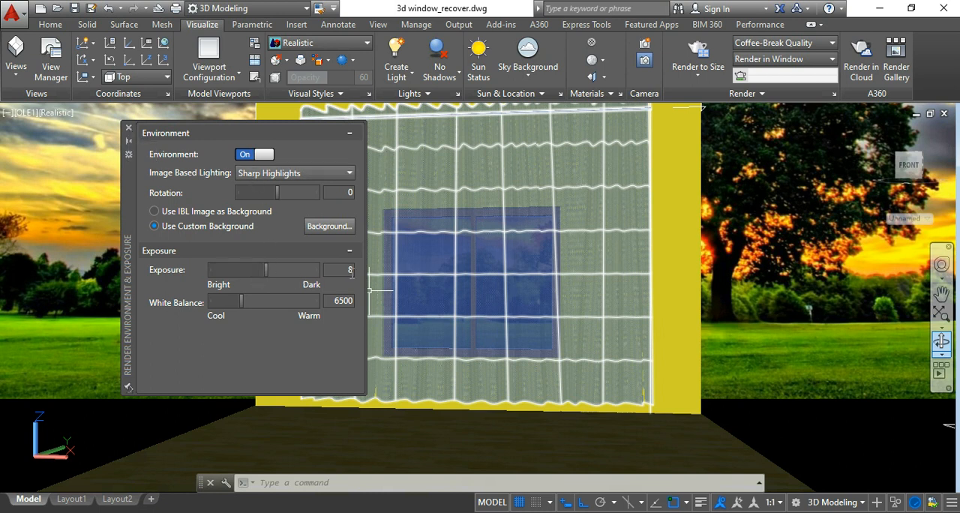
left_click(128, 127)
left_click(347, 148)
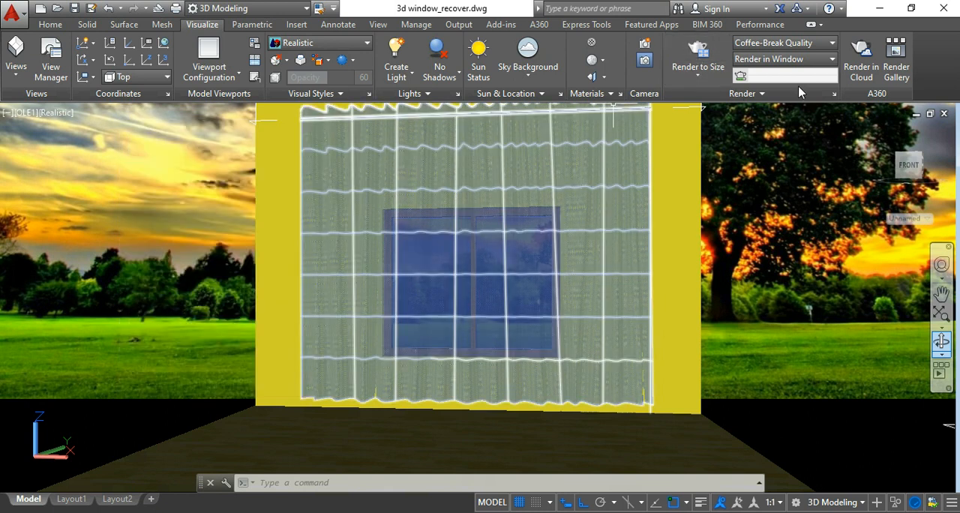
Set the render size to 1280 x 720 px - HDTV.
left_click(833, 94)
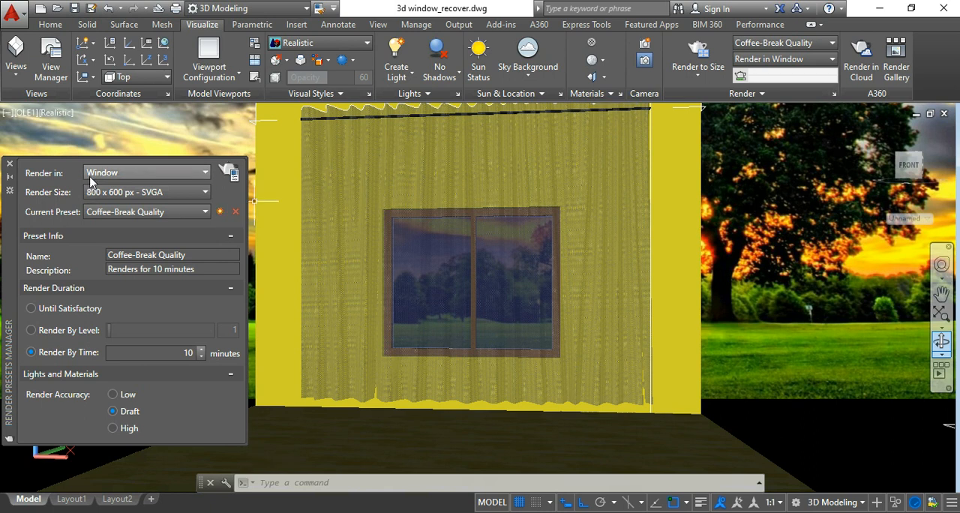
left_click(171, 192)
left_click(141, 241)
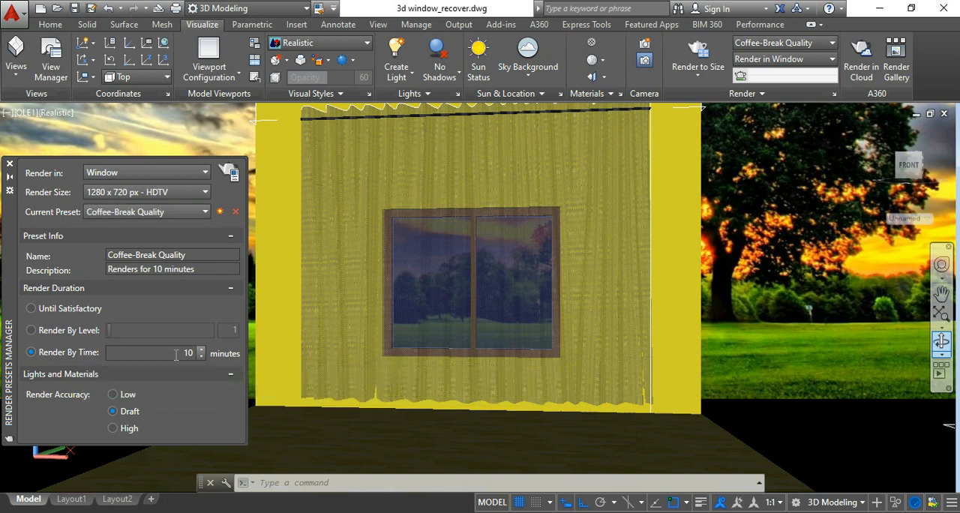
Apply the High render preset and limit the render by time to 1 minute.
left_click(142, 212)
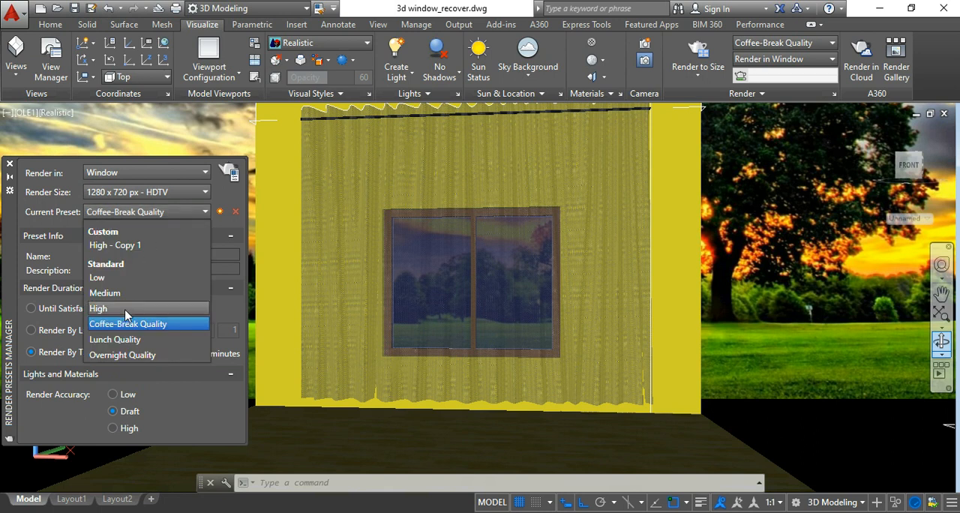
left_click(124, 309)
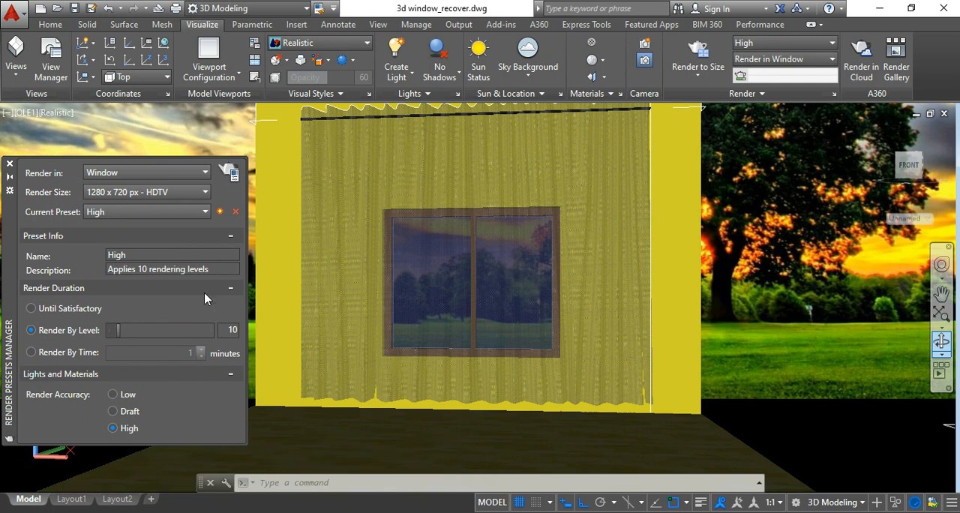
left_click(78, 355)
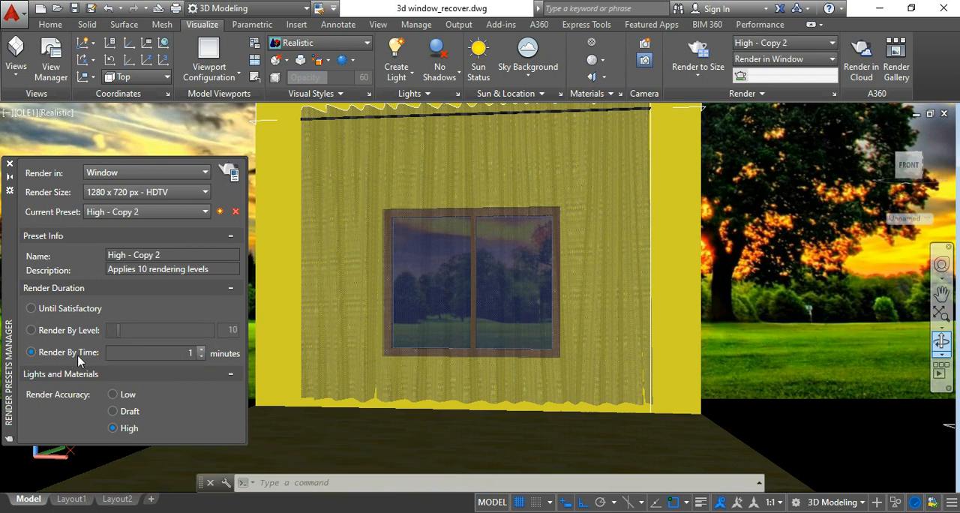
Render the camera view in a separate window and bring up the rendered image.
left_click(231, 172)
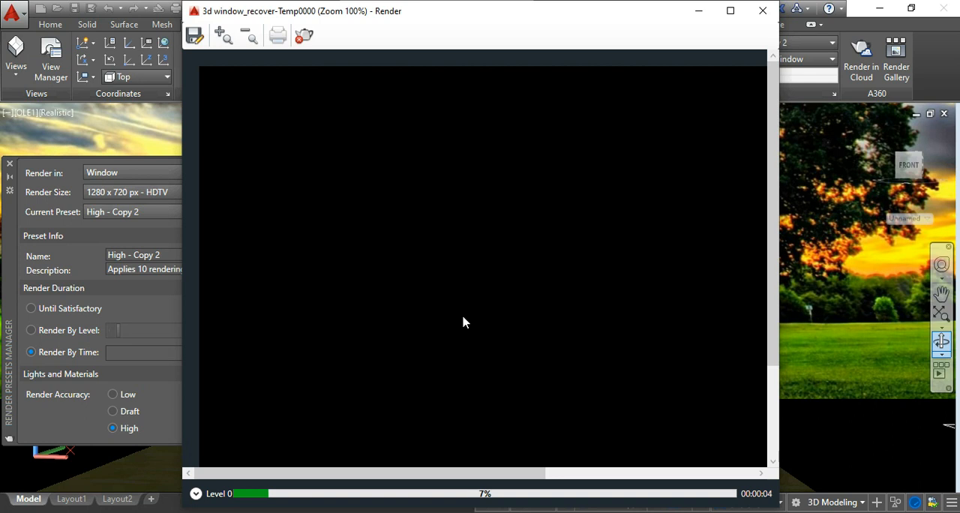
scroll(463, 321, "down", 1)
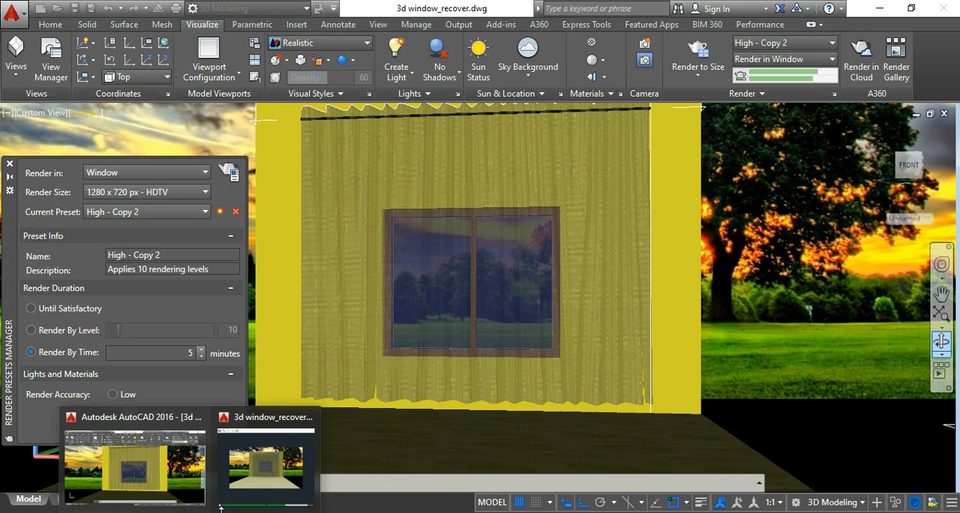
left_click(264, 476)
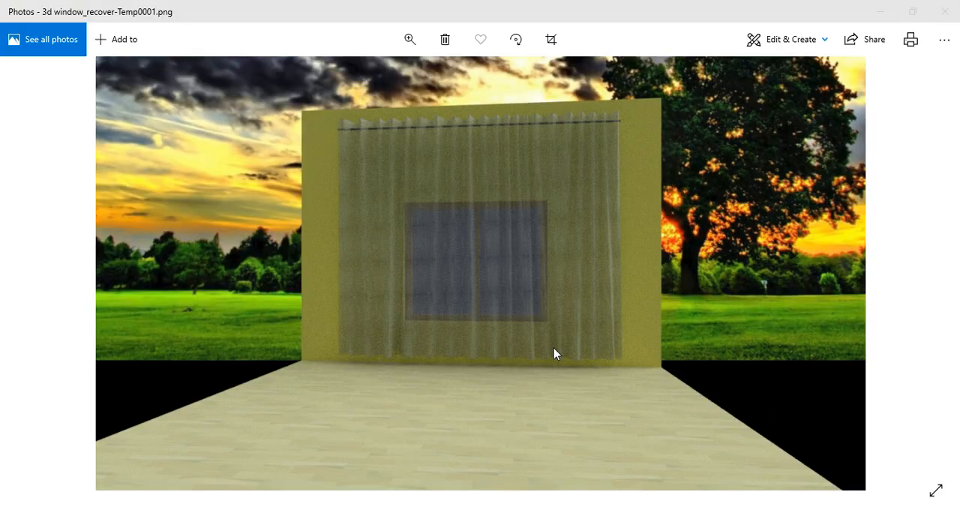